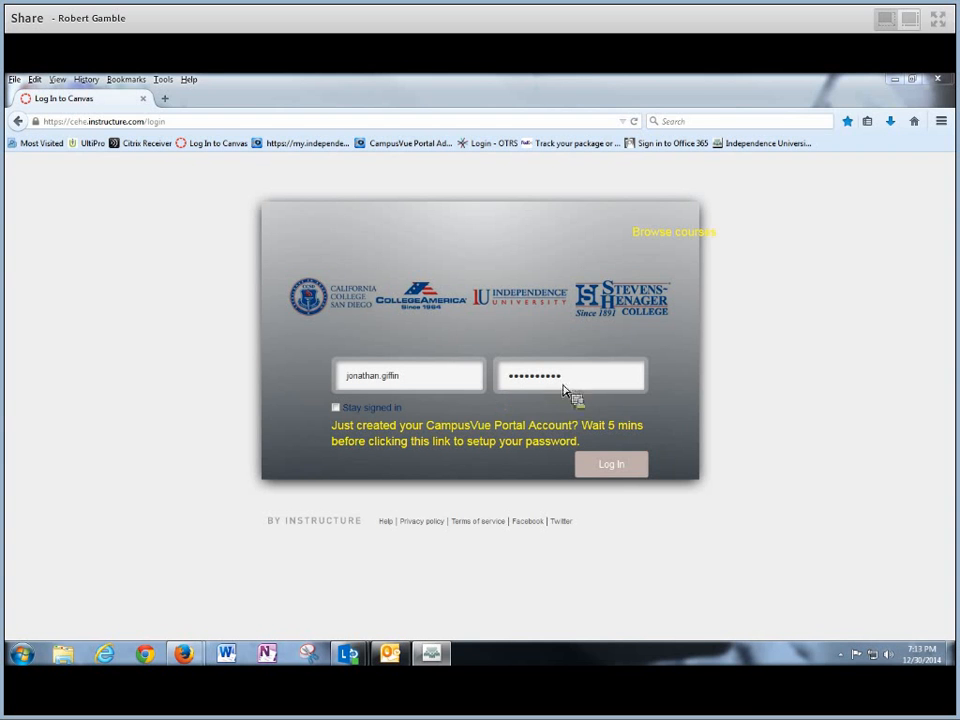
- Sign in to Canvas with the entered username and password
left_click(612, 468)
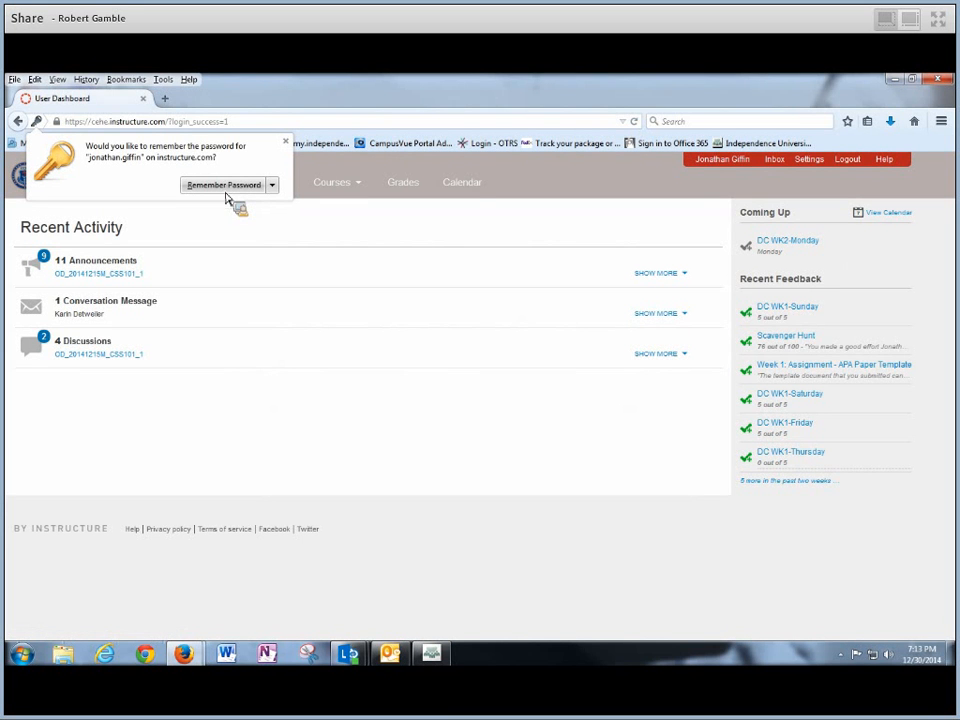
- Dismiss Firefox's save-password offer and open the CSS101 Psychology of Motivation course
left_click(285, 142)
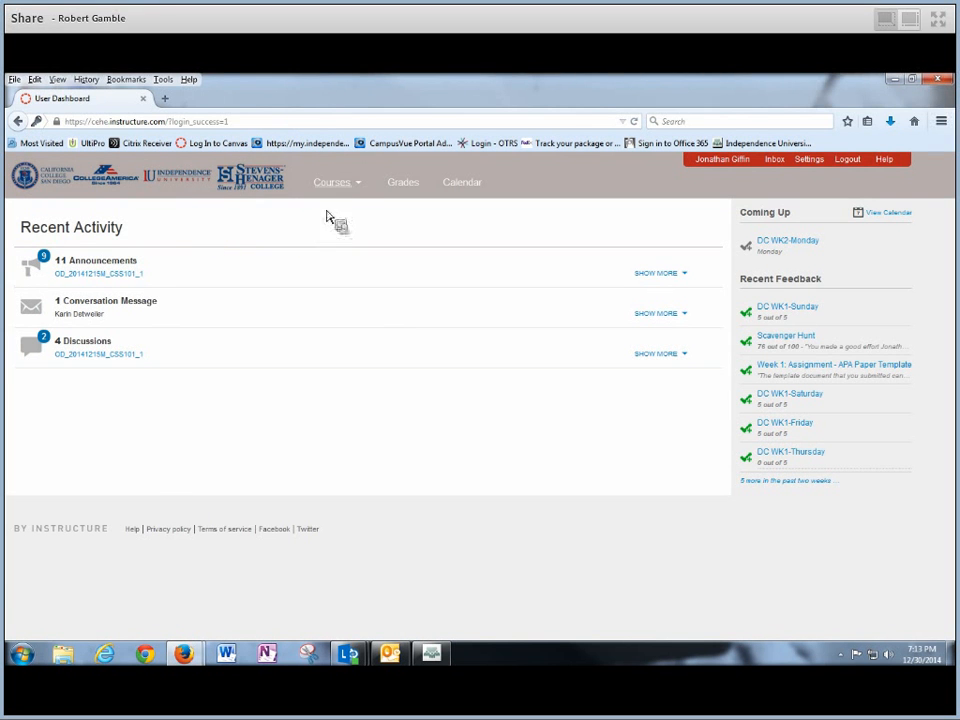
mouse_move(340, 192)
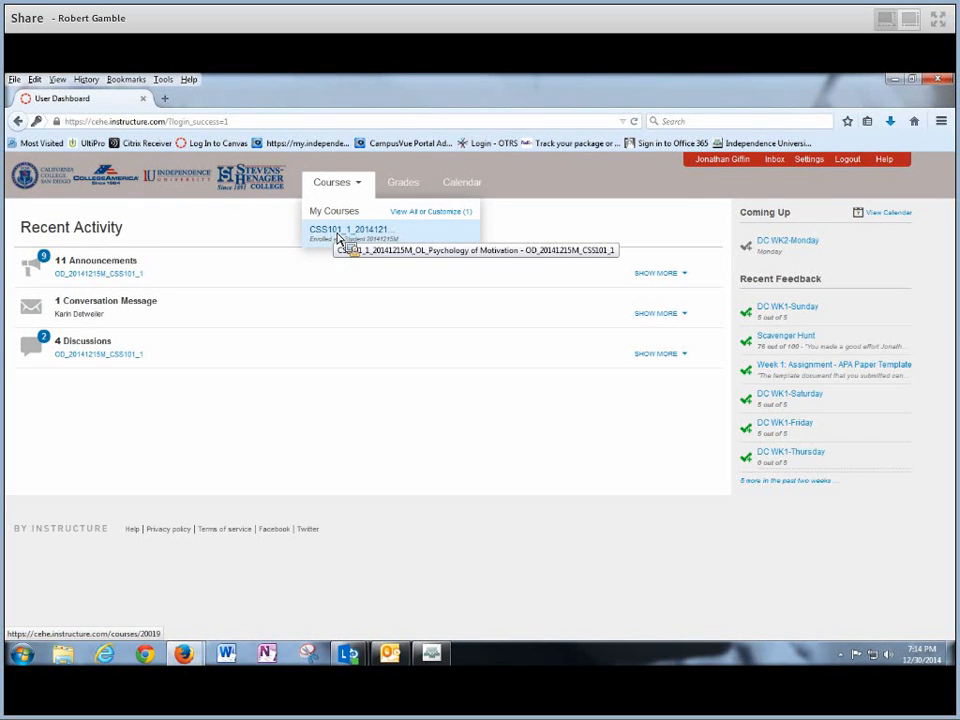
left_click(339, 237)
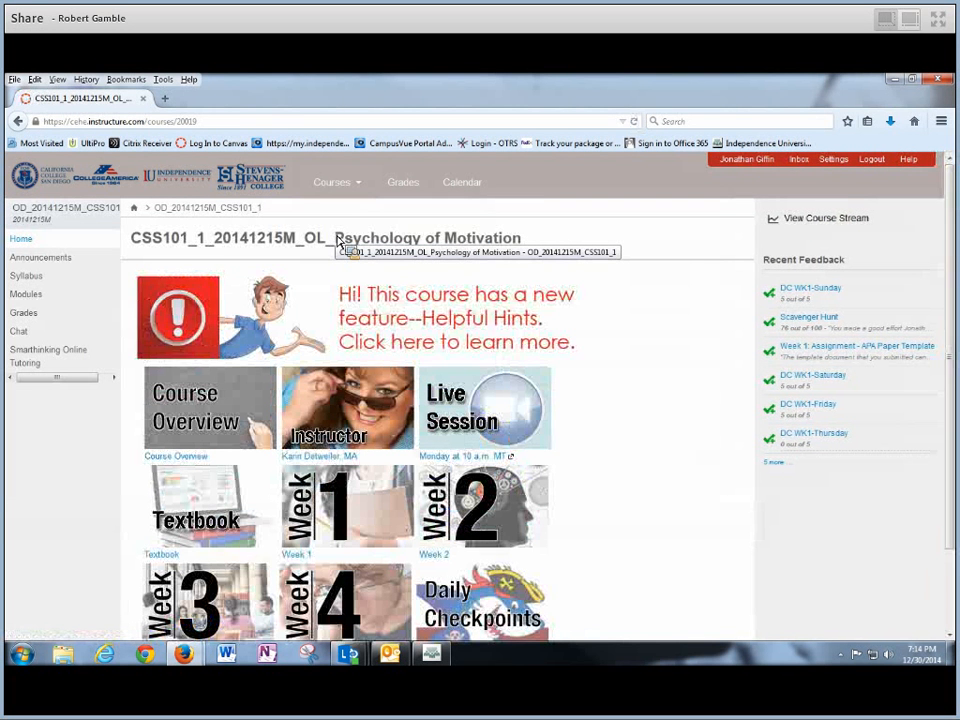
- Open the course Modules page showing the Week 1 and Week 2 items
scroll(645, 373, "down", 1)
scroll(645, 373, "down", 2)
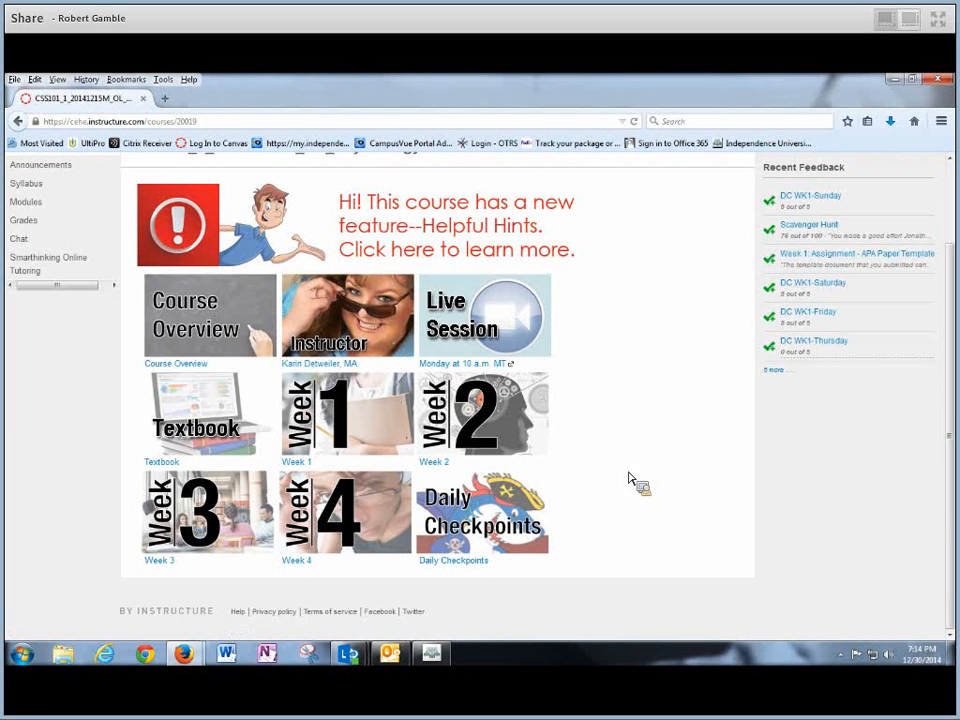
scroll(948, 357, "up", 2)
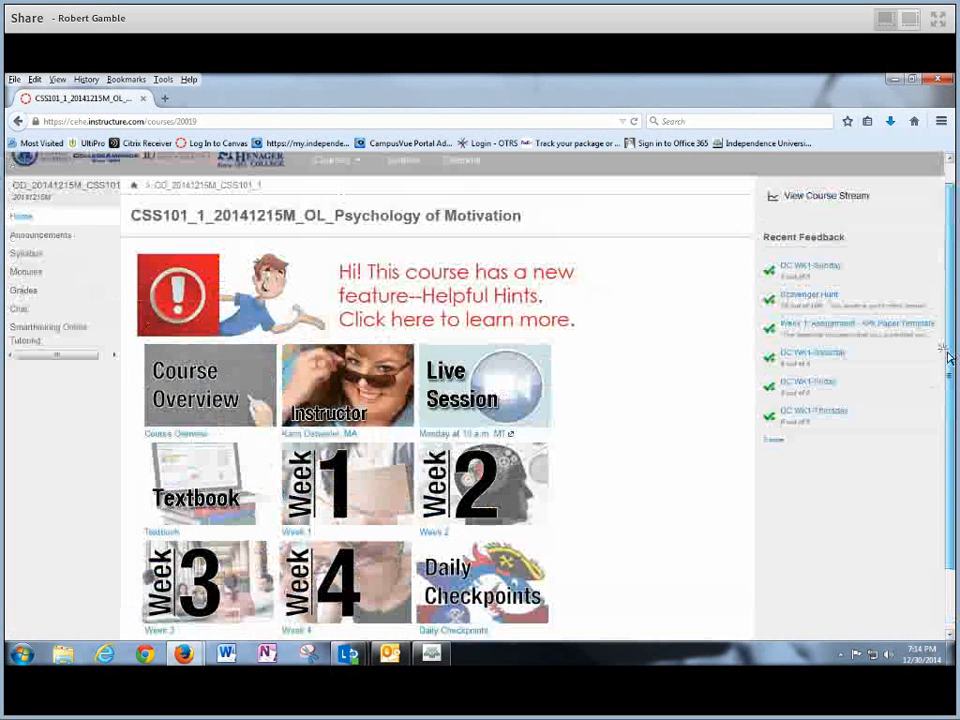
scroll(40, 235, "up", 1)
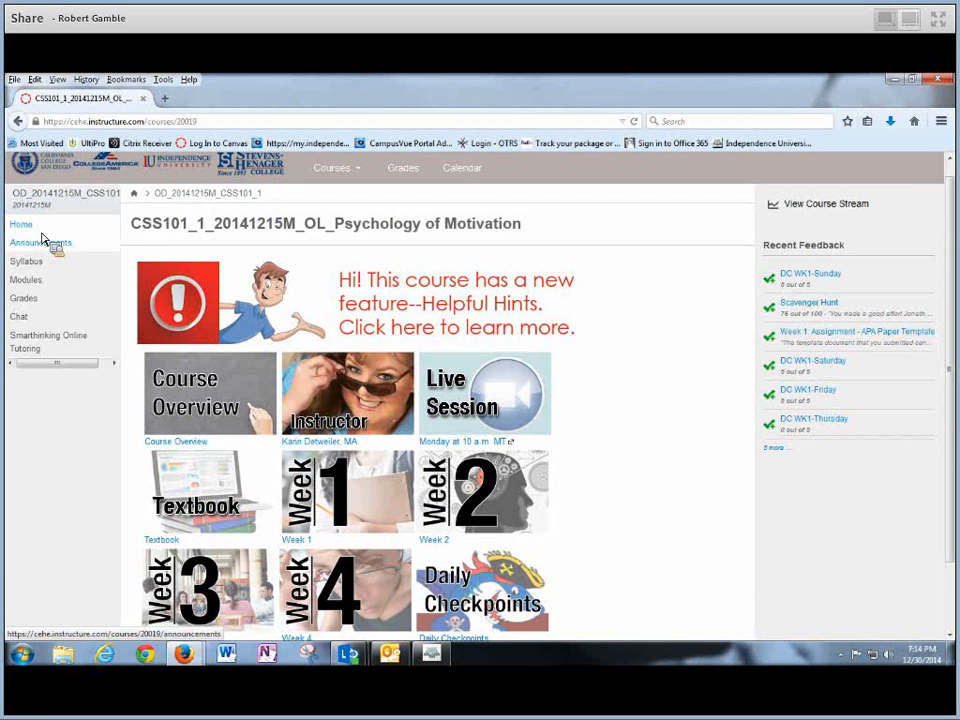
left_click(34, 284)
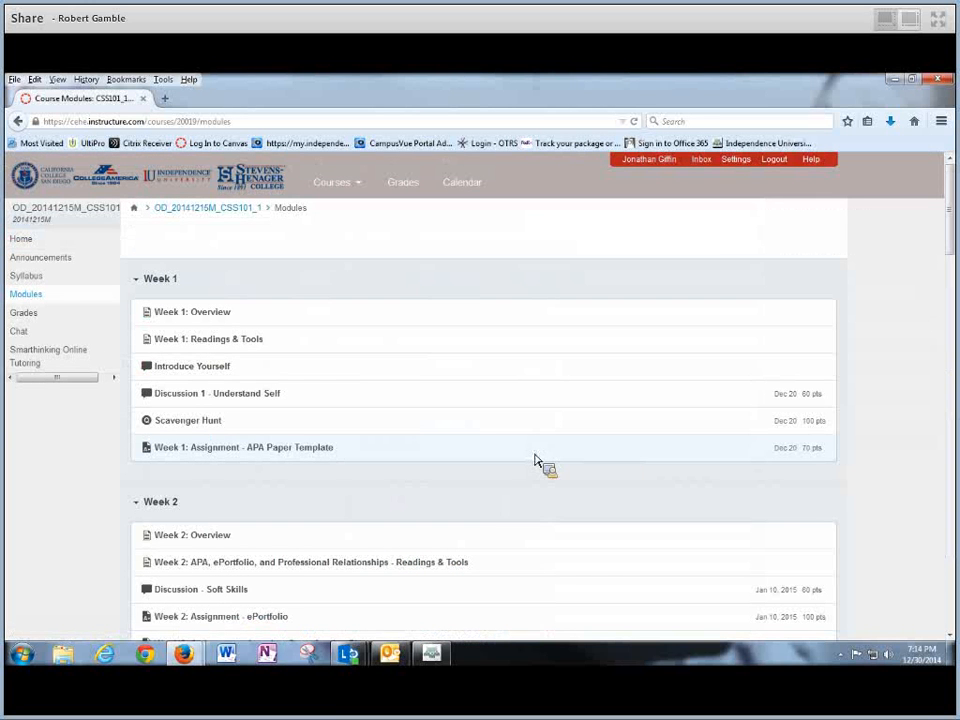
scroll(531, 461, "down", 1)
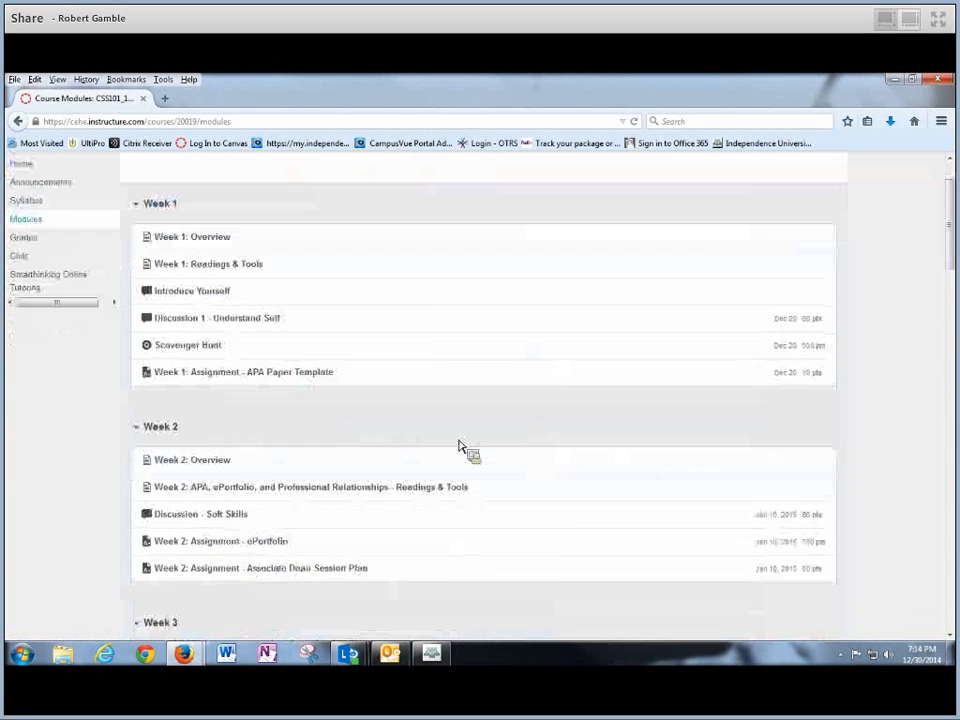
- Open the Week 1 APA Paper Template assignment and scroll through its instructions
left_click(281, 380)
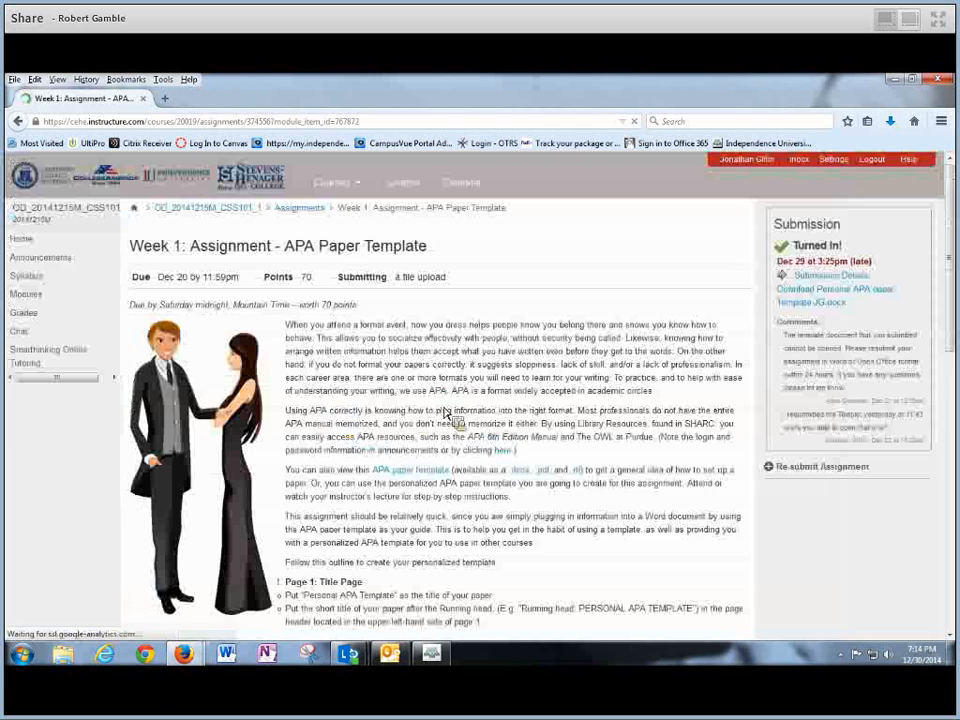
scroll(950, 258, "down", 4)
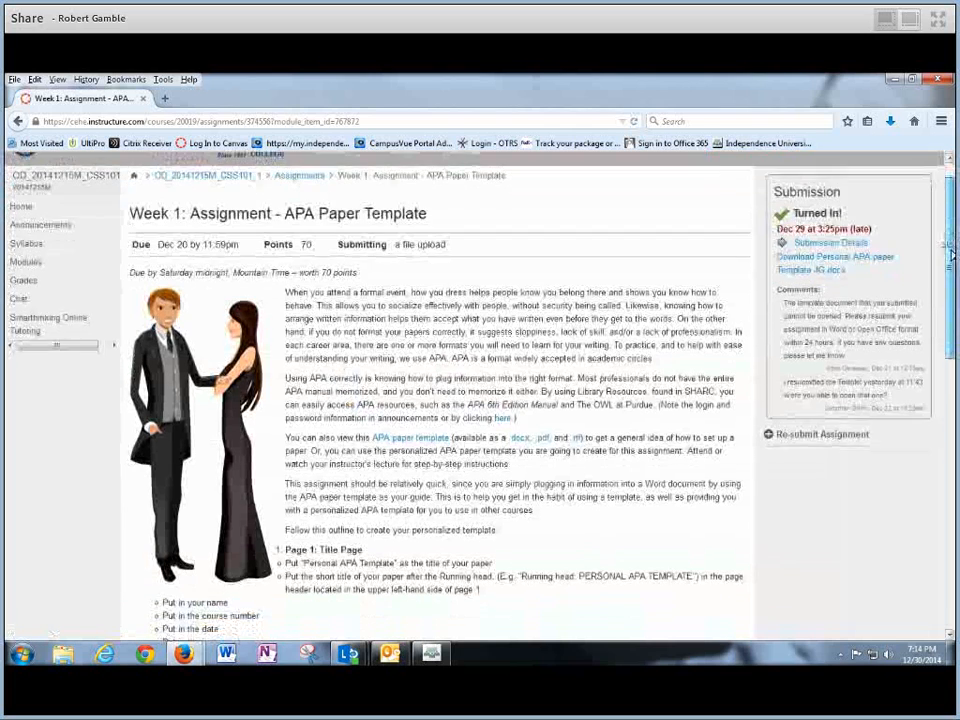
left_click_drag(952, 260, 952, 370)
left_click_drag(951, 420, 951, 370)
scroll(951, 518, "up", 3)
scroll(951, 330, "up", 5)
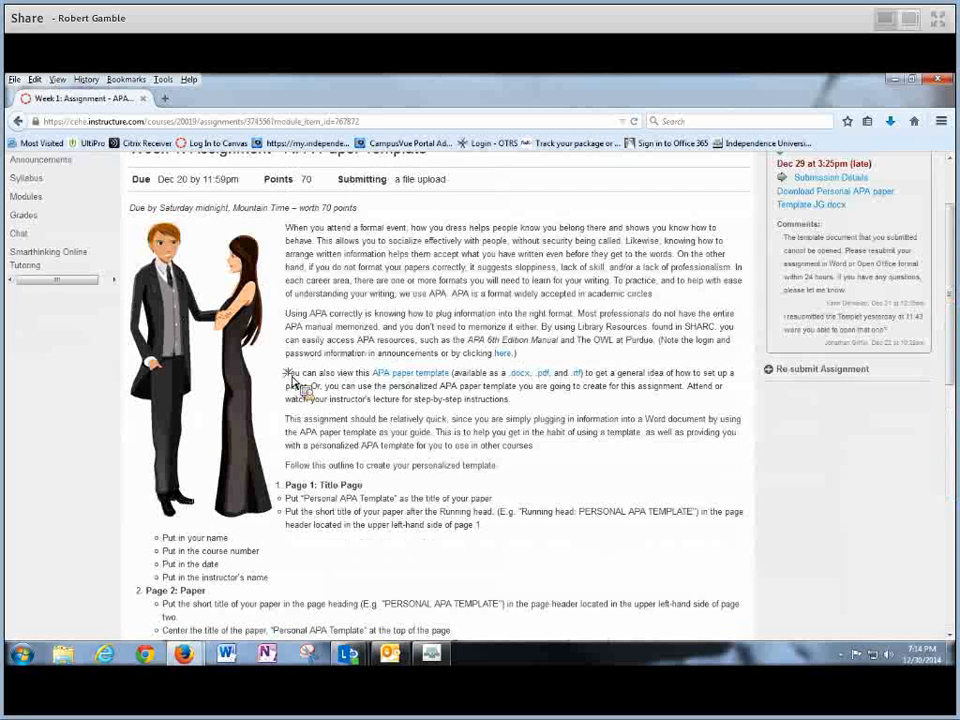
- Download the APA paper template as APA Format Template.docx
left_click_drag(286, 374, 597, 404)
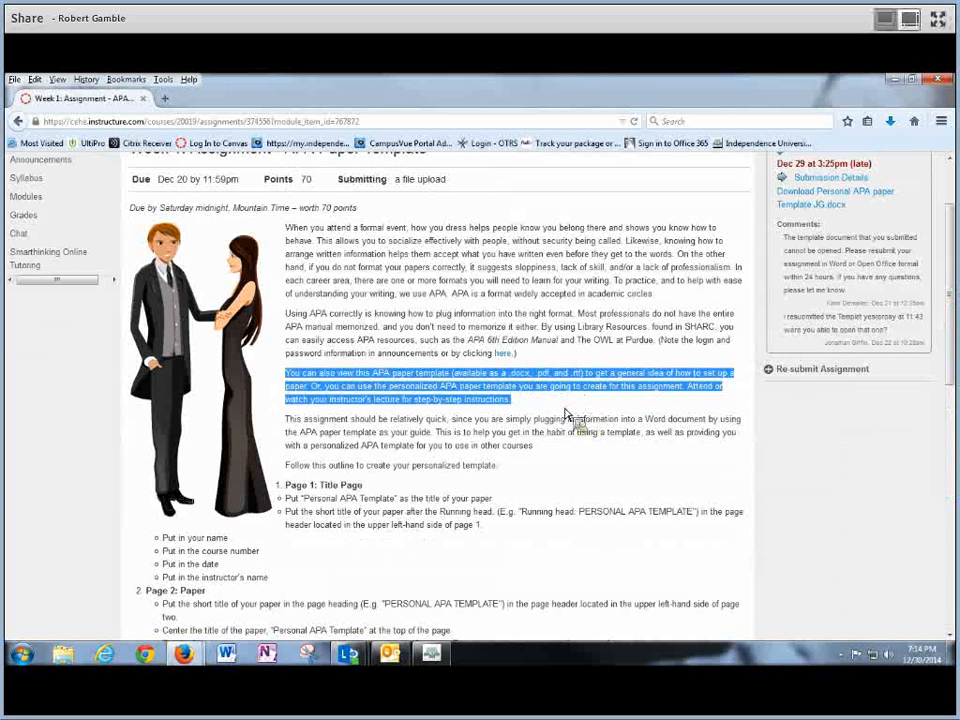
left_click(400, 398)
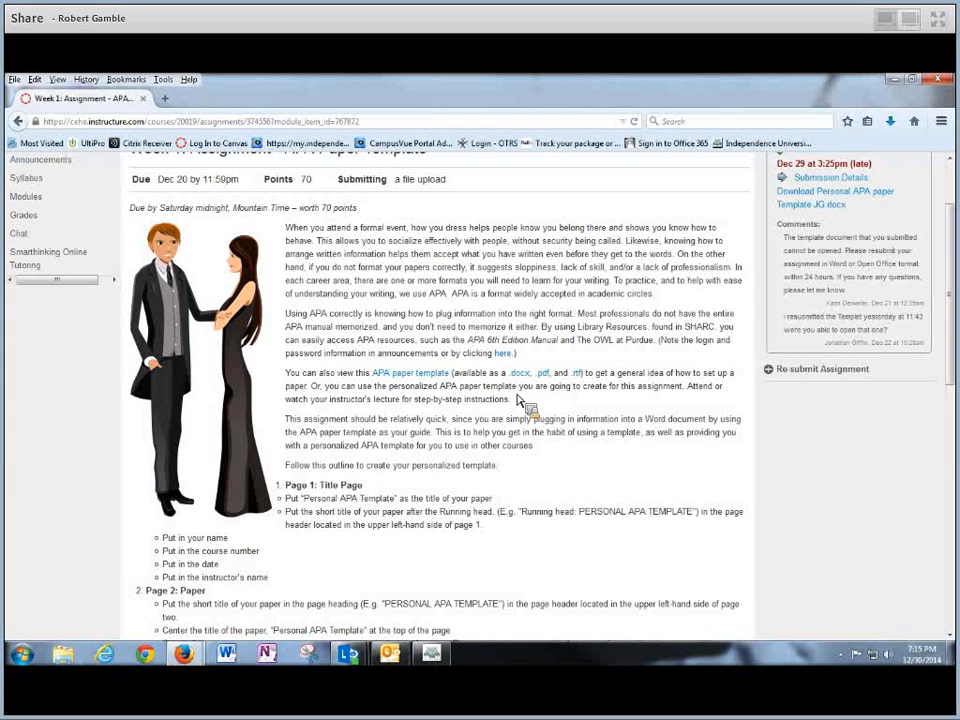
left_click(522, 376)
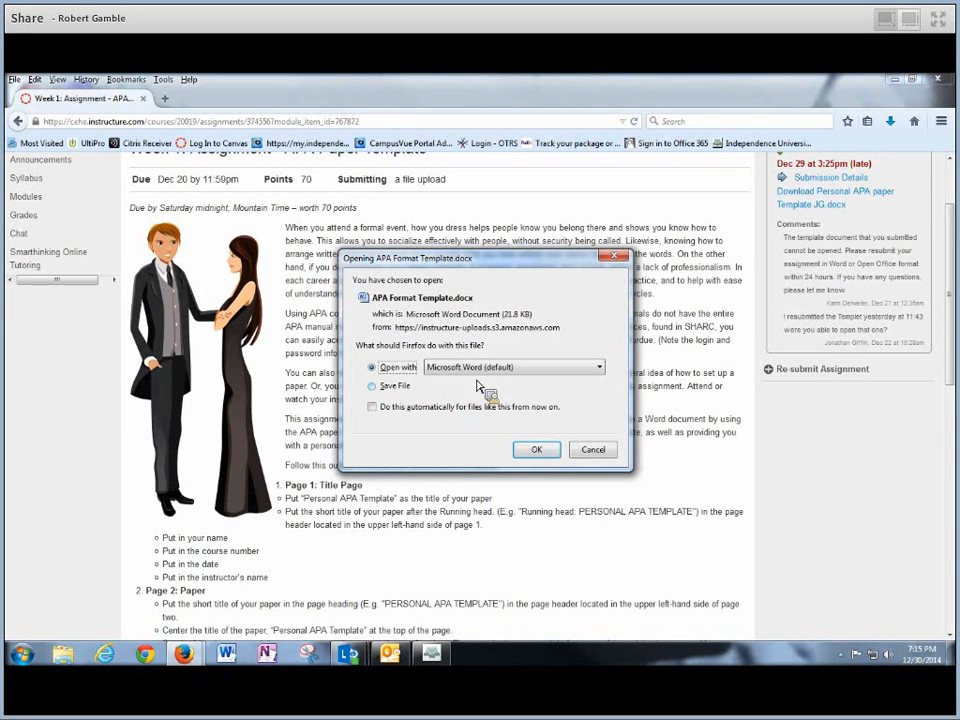
- Open APA Format Template-3 in Word, enable editing, and maximize the window
left_click(536, 451)
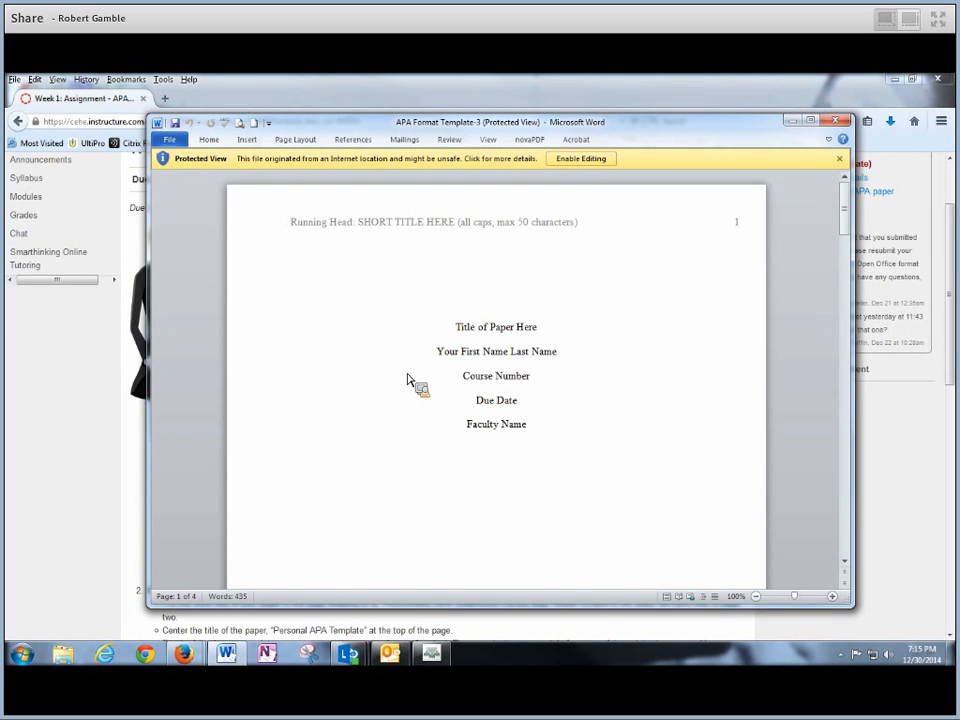
left_click(589, 166)
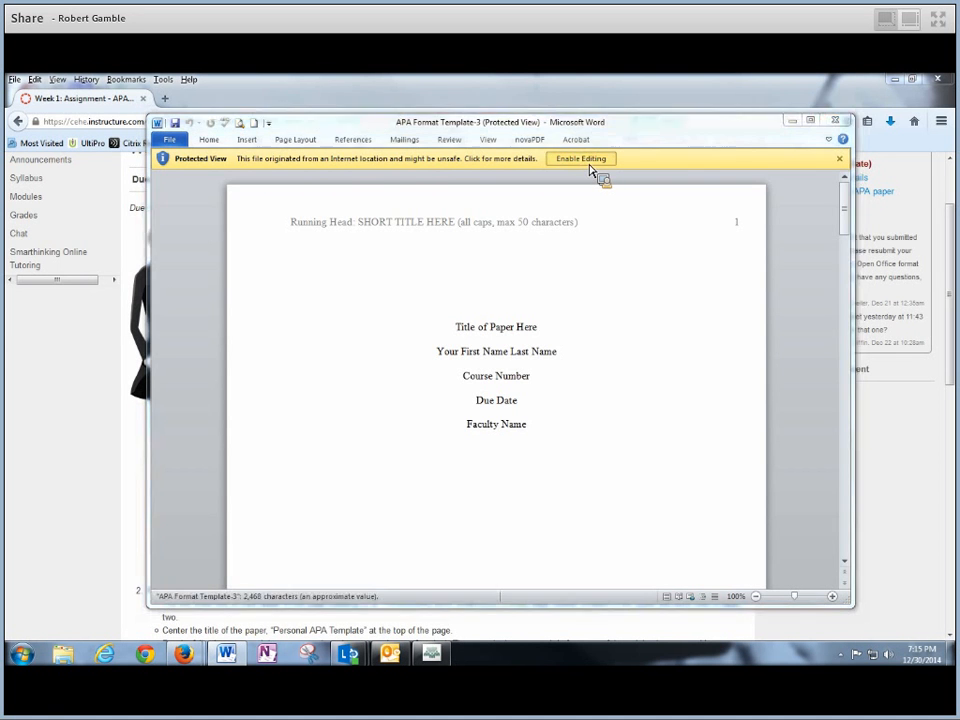
left_click(810, 121)
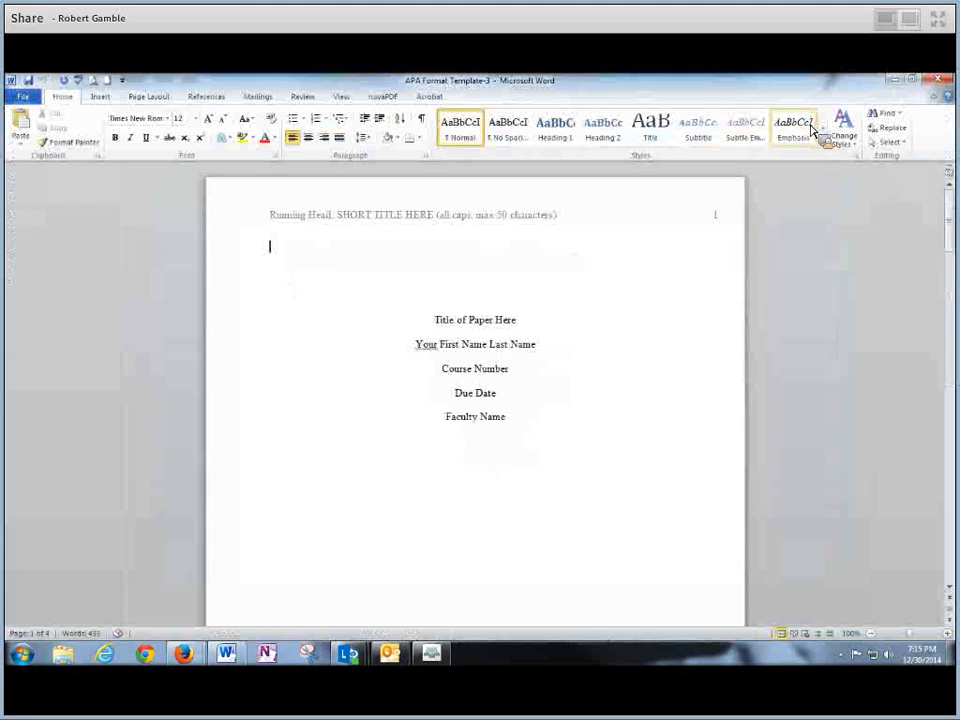
- Select the title-page block, then the Title of Paper Here and name lines
left_click(949, 241)
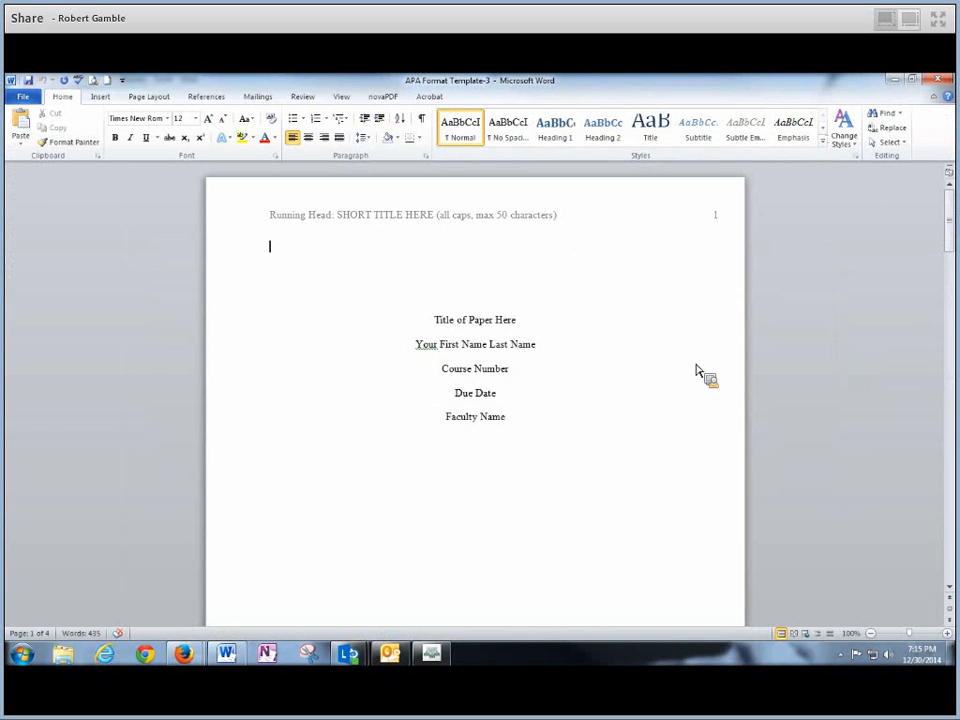
left_click_drag(418, 320, 530, 403)
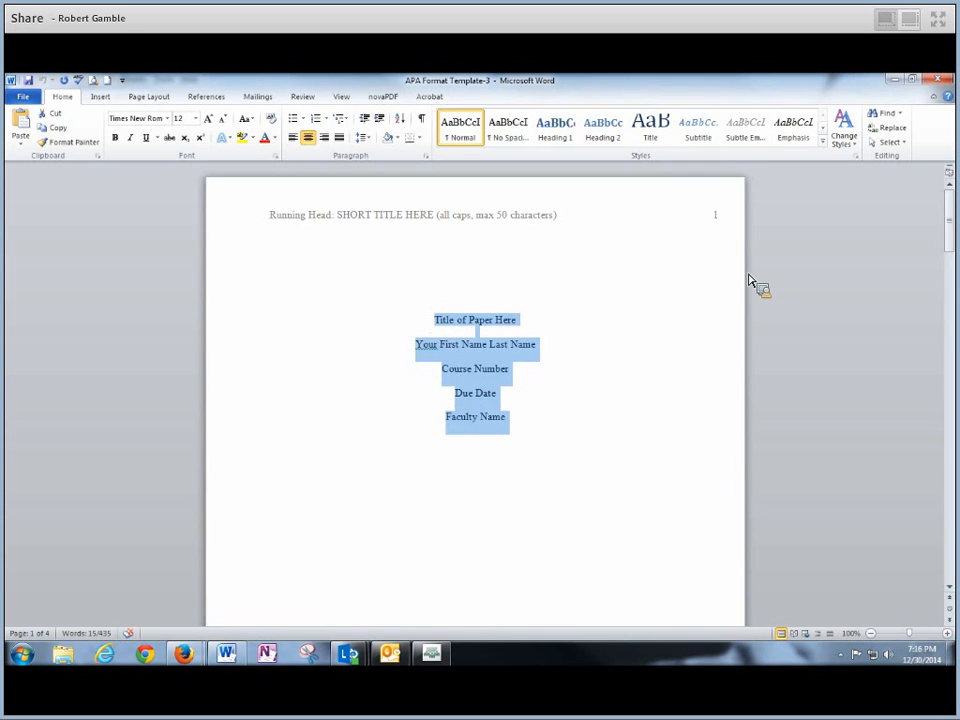
mouse_move(949, 215)
left_mouse_down()
mouse_move(951, 430)
mouse_move(949, 212)
left_mouse_up()
left_click(540, 344)
left_click_drag(420, 325, 557, 331)
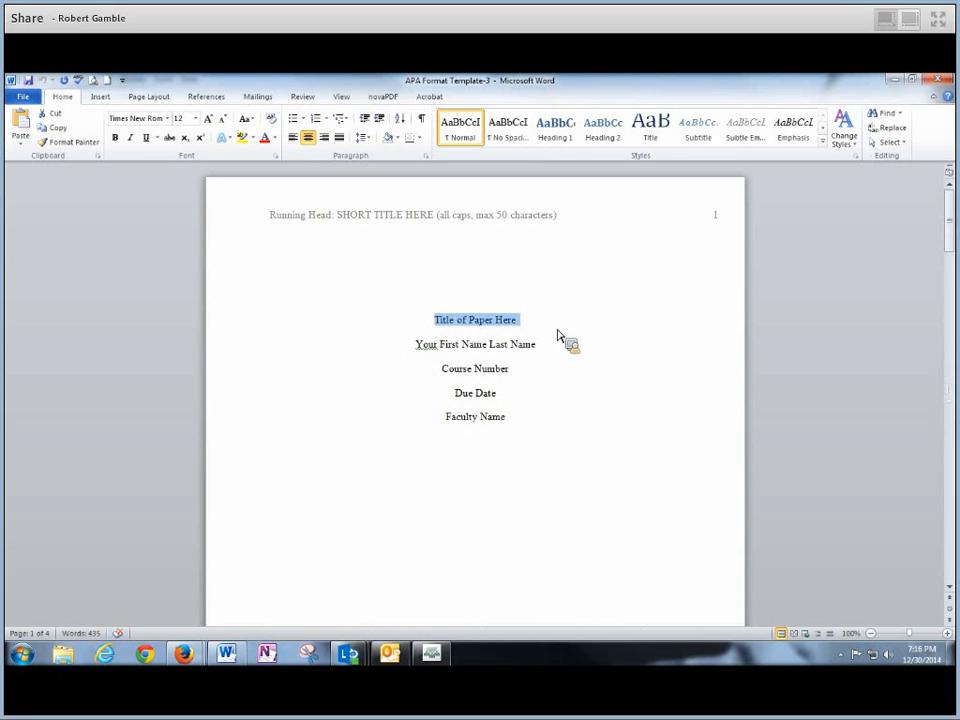
left_click_drag(418, 349, 529, 360)
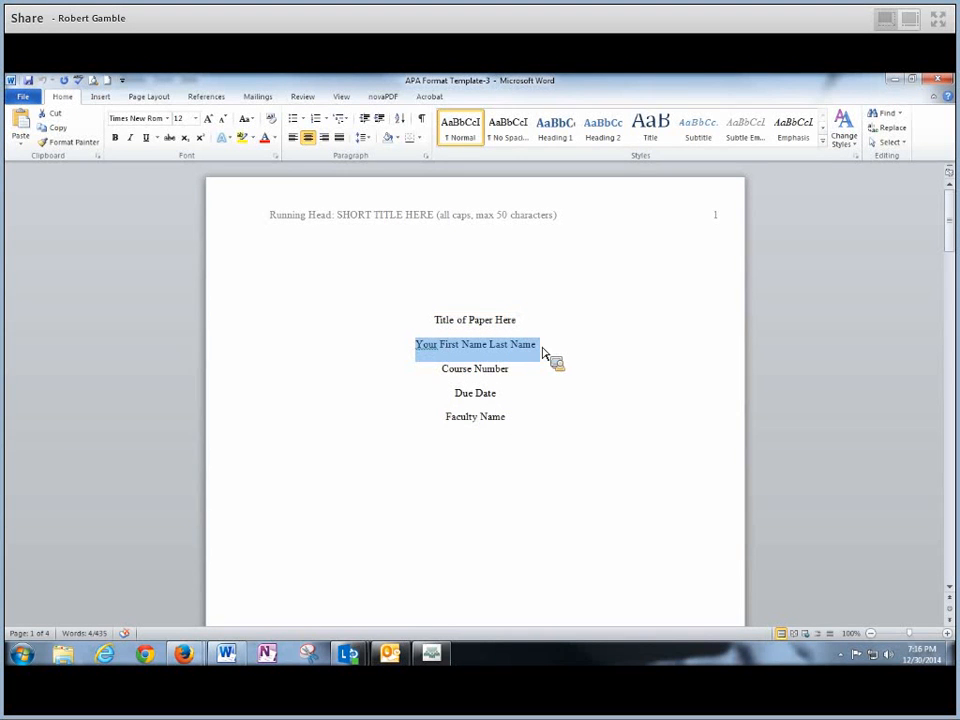
left_click_drag(455, 375, 898, 83)
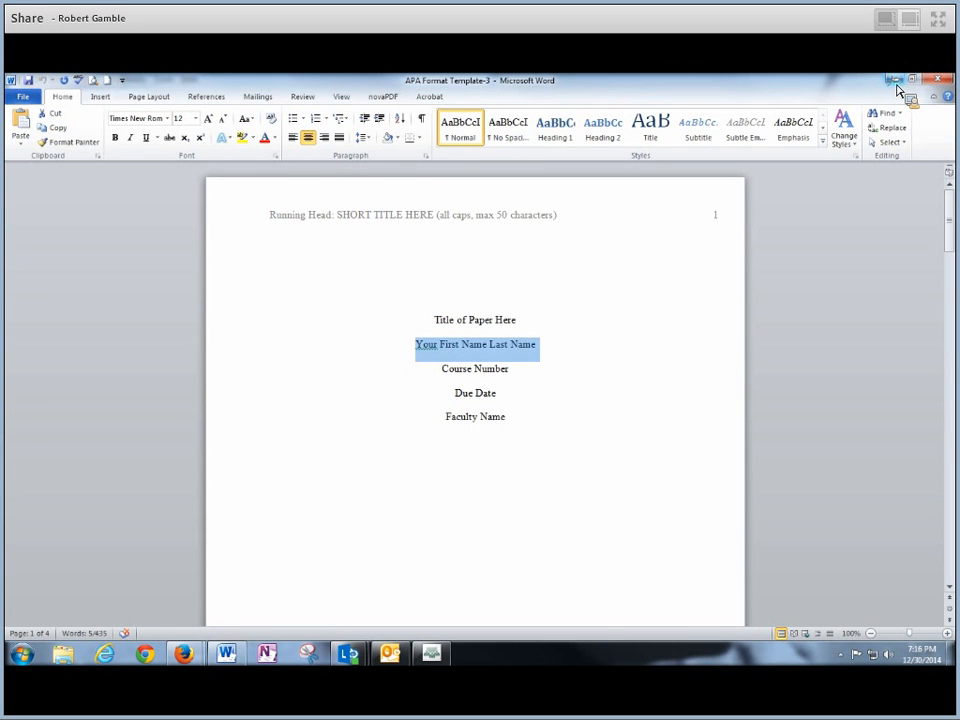
- Minimize Word to bring back the Canvas assignment page
left_click(897, 89)
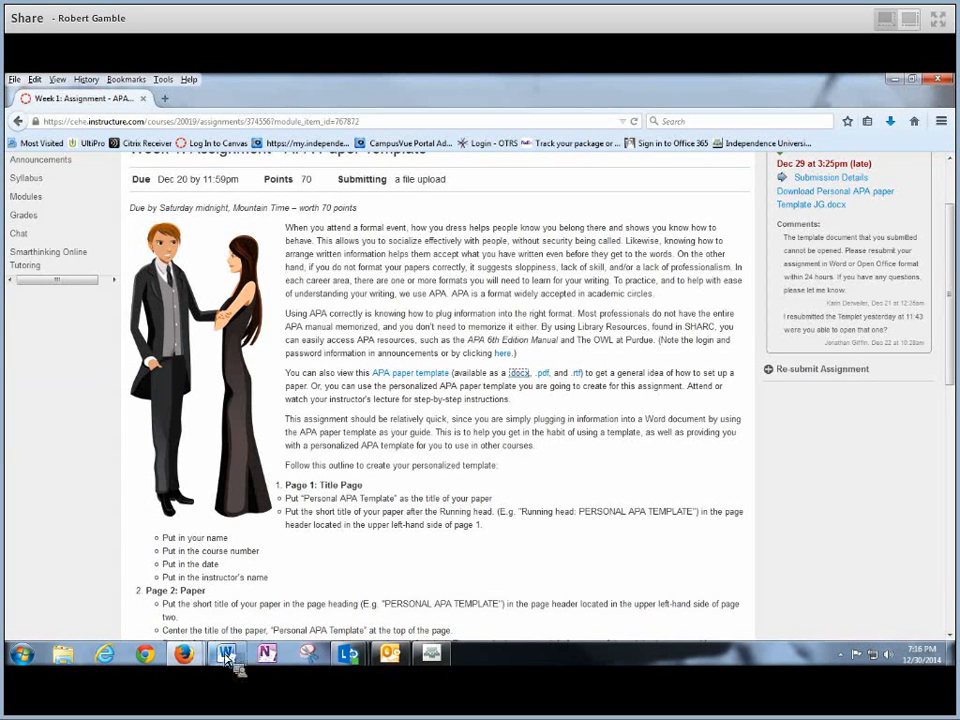
mouse_move(228, 662)
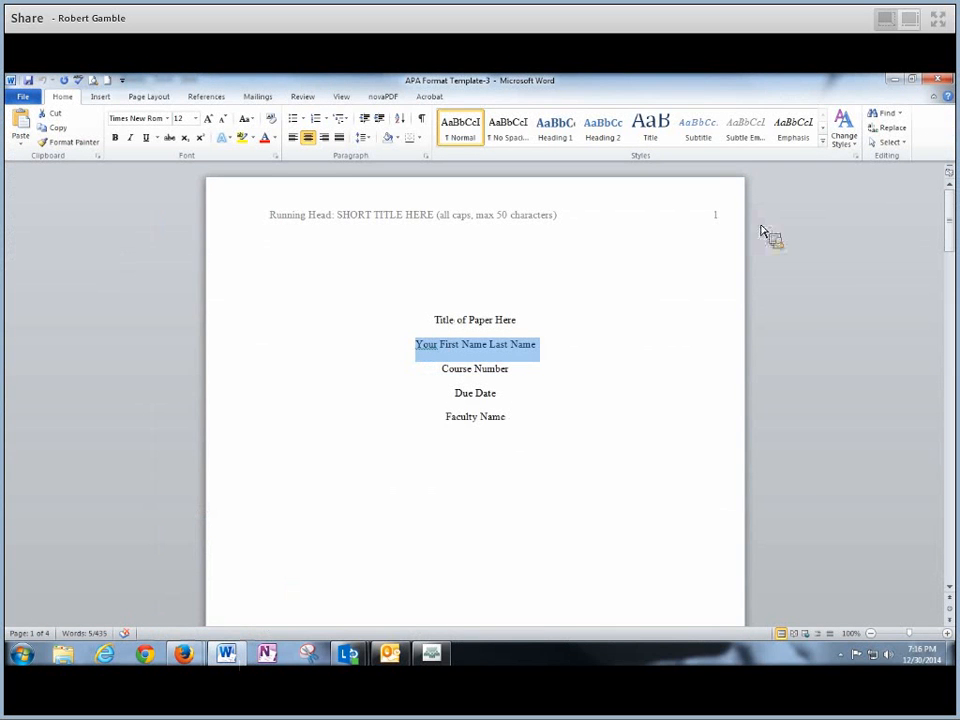
left_click(898, 85)
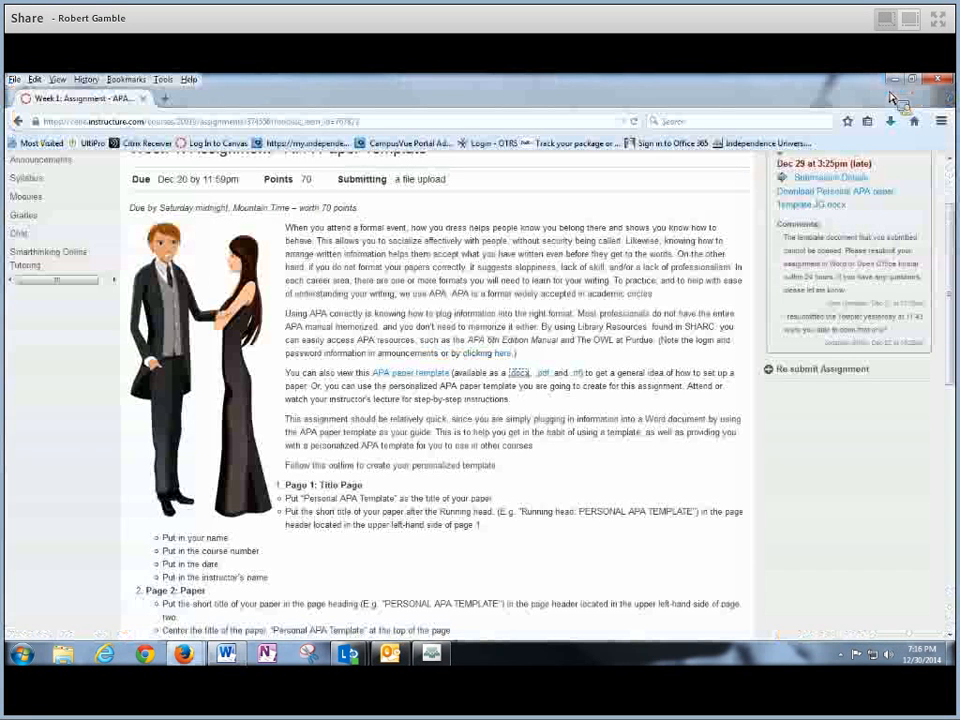
- Highlight the Page 1: Title Page and Third page: Reference Page instruction headings
left_click_drag(952, 225, 952, 345)
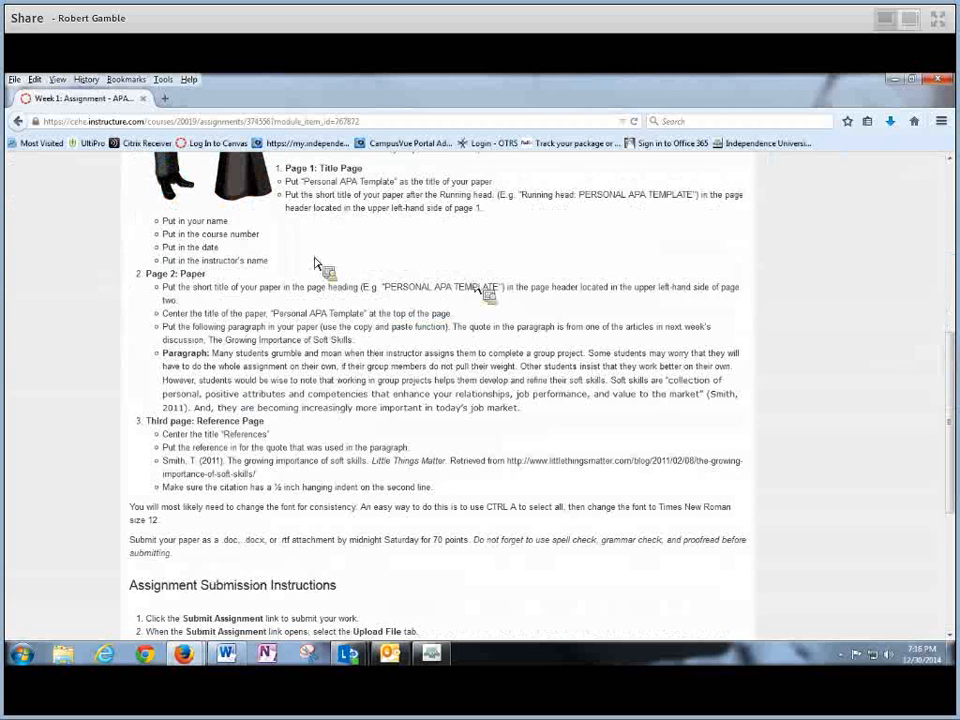
left_click_drag(278, 177, 209, 283)
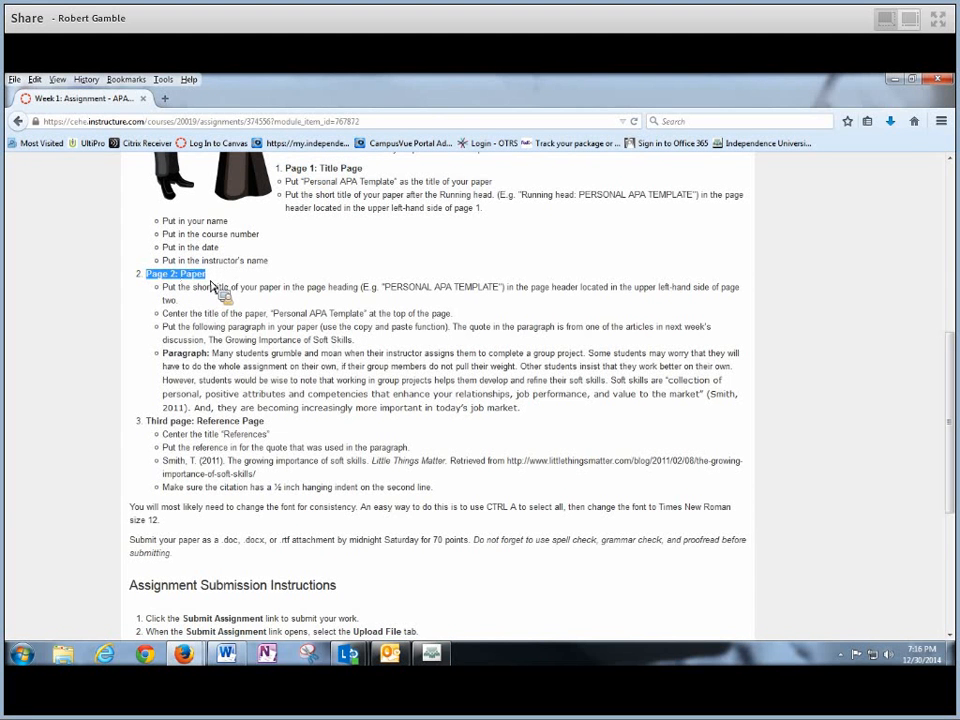
left_click_drag(148, 424, 279, 434)
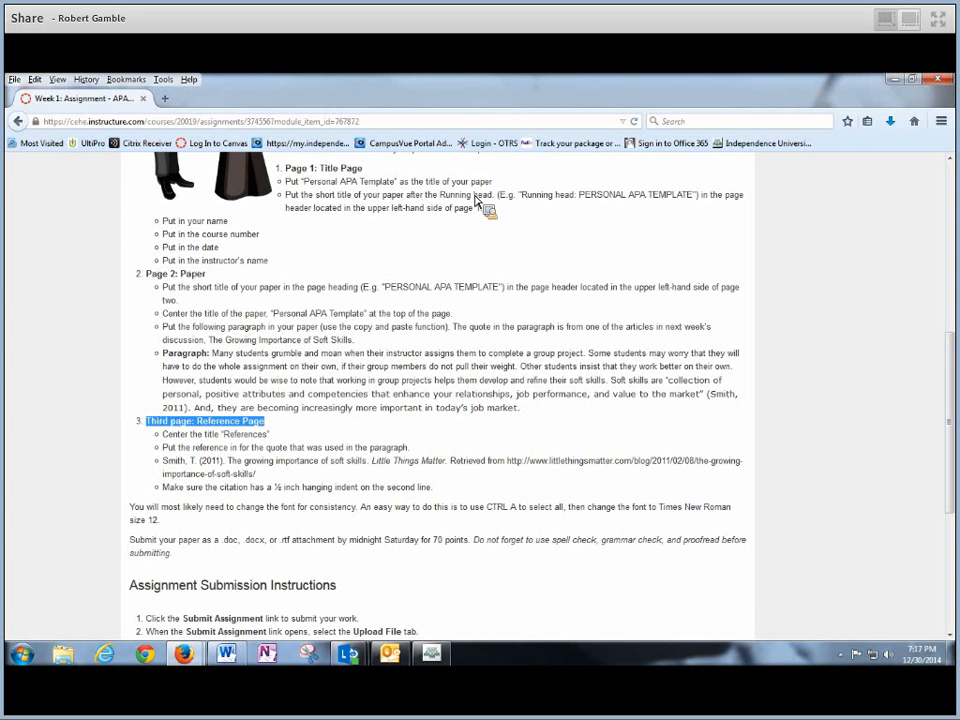
left_click_drag(476, 200, 507, 330)
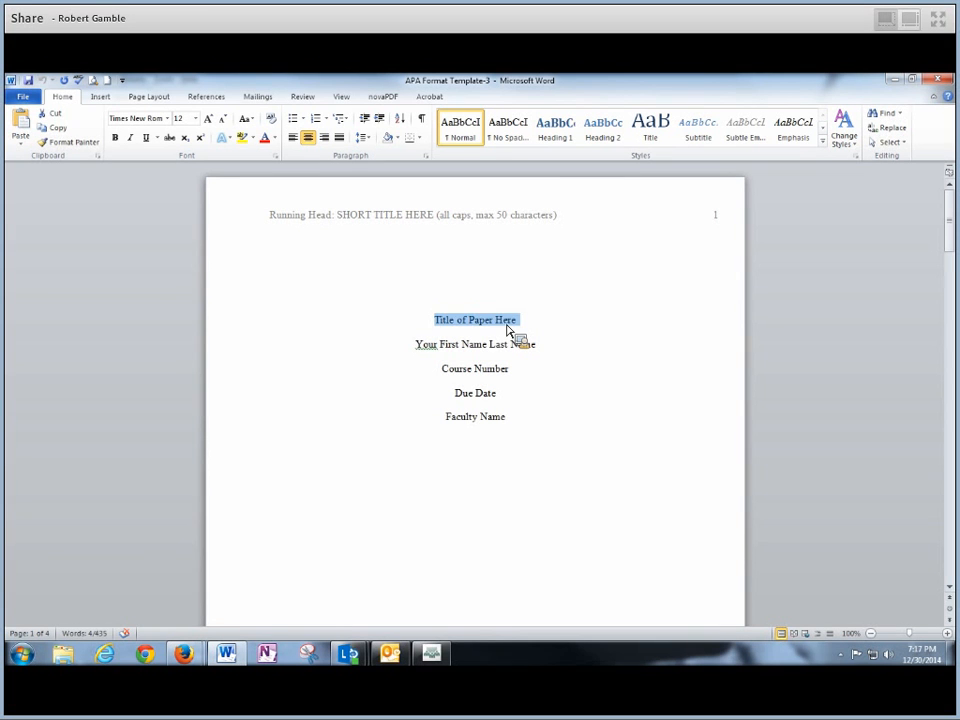
- Replace the title with 'Personal APA Template' and the name placeholder with the student's name
type("Personal AP")
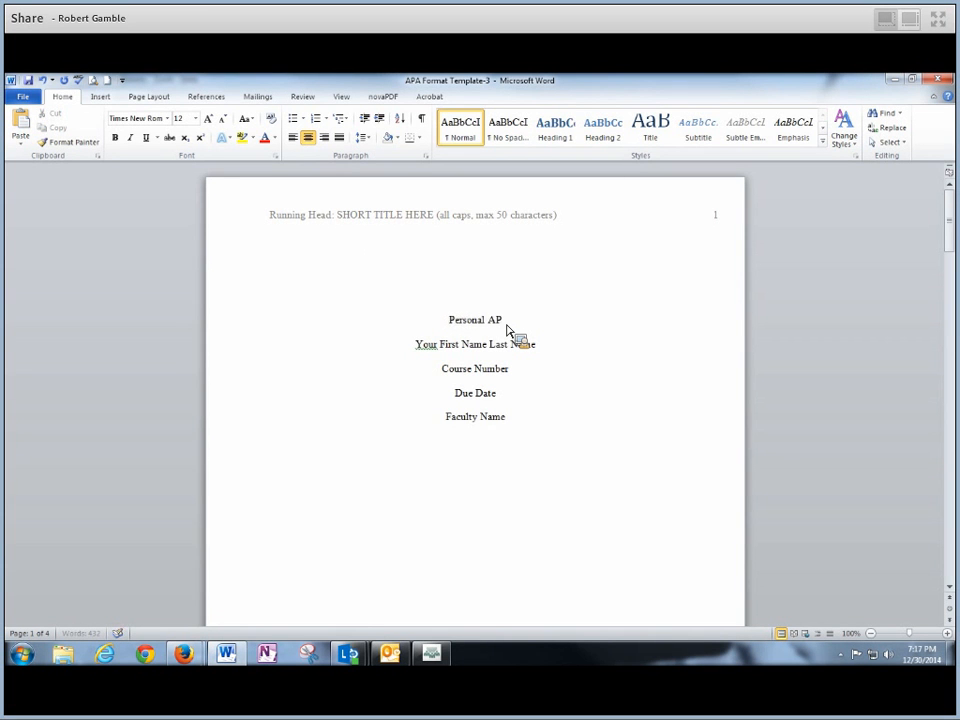
type("A Template")
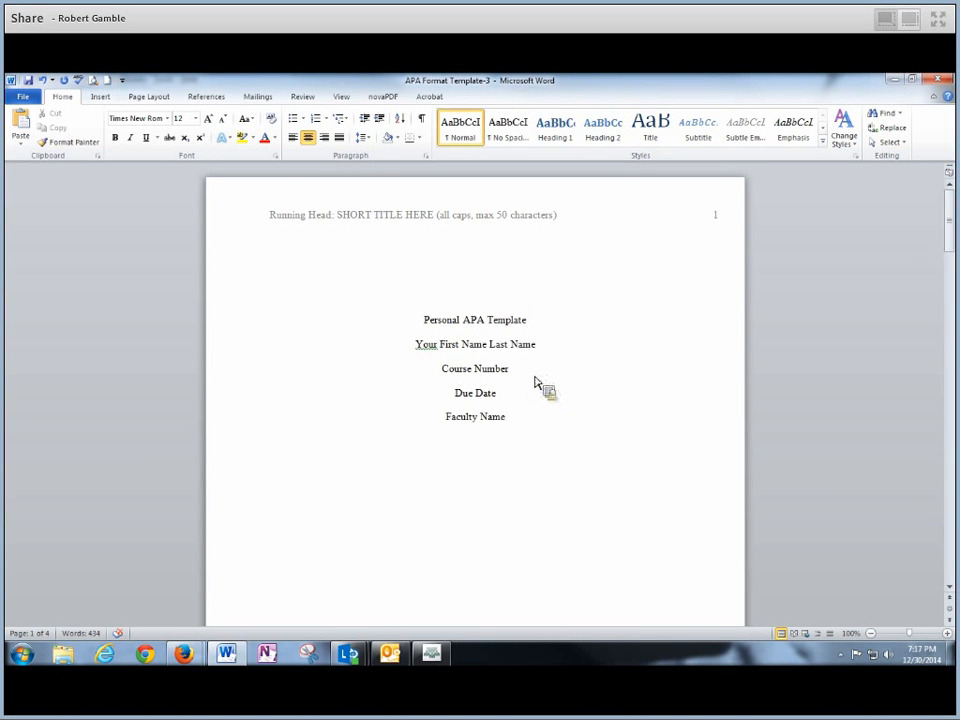
left_click_drag(488, 346, 536, 349)
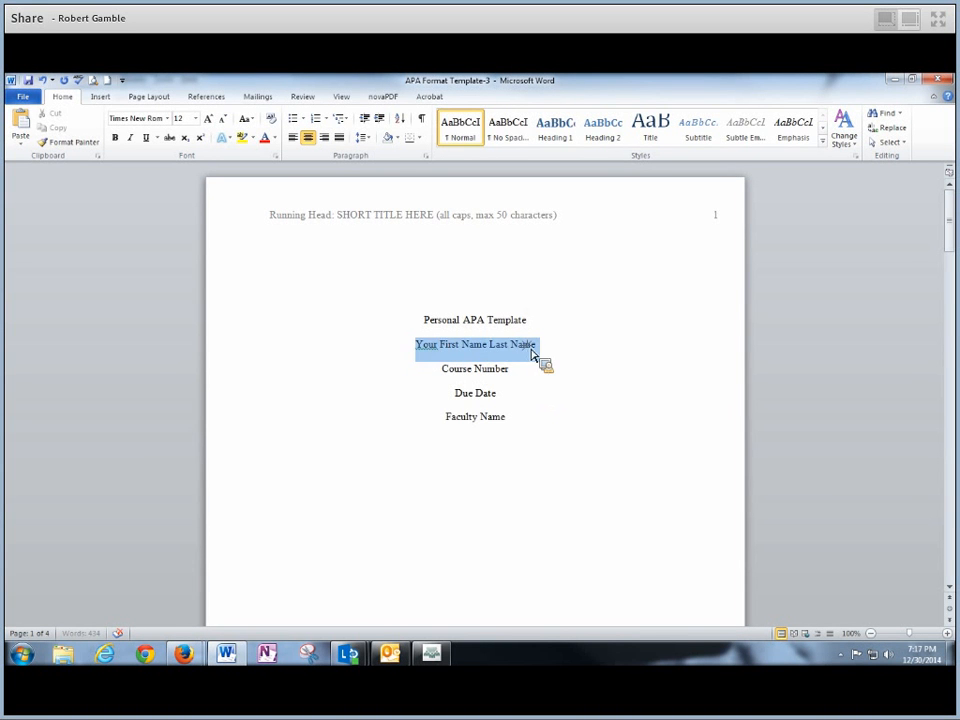
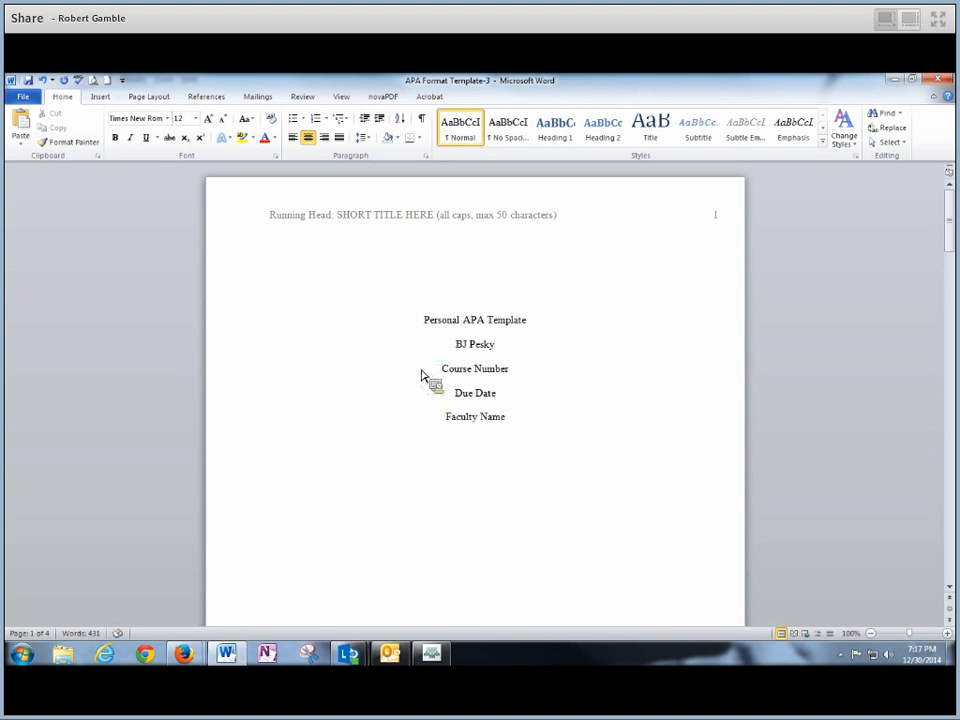
triple_click(430, 373)
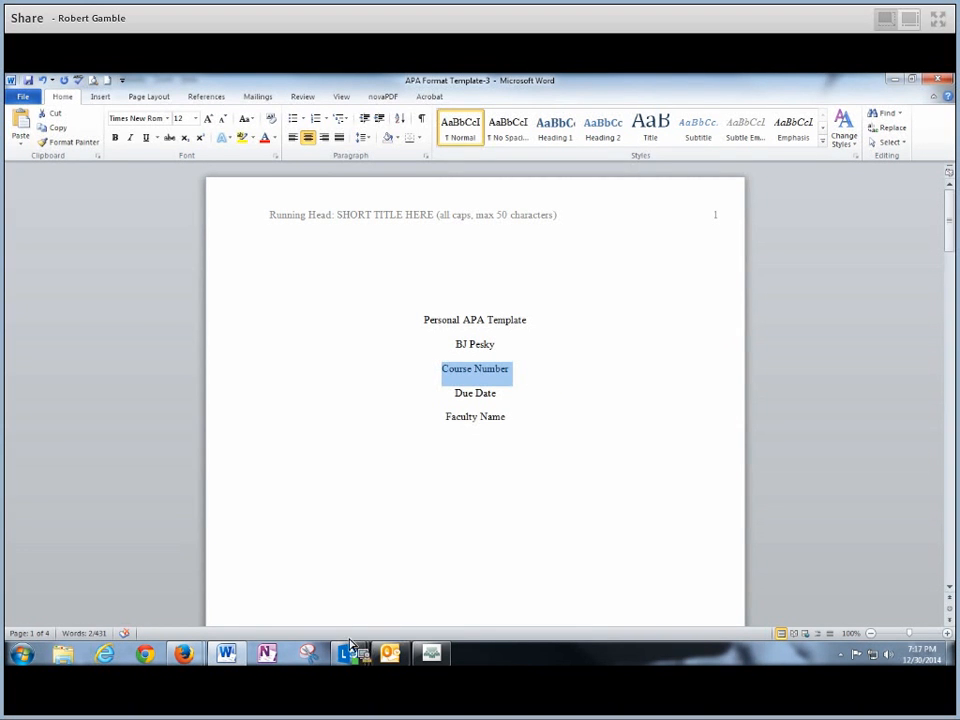
left_click(894, 81)
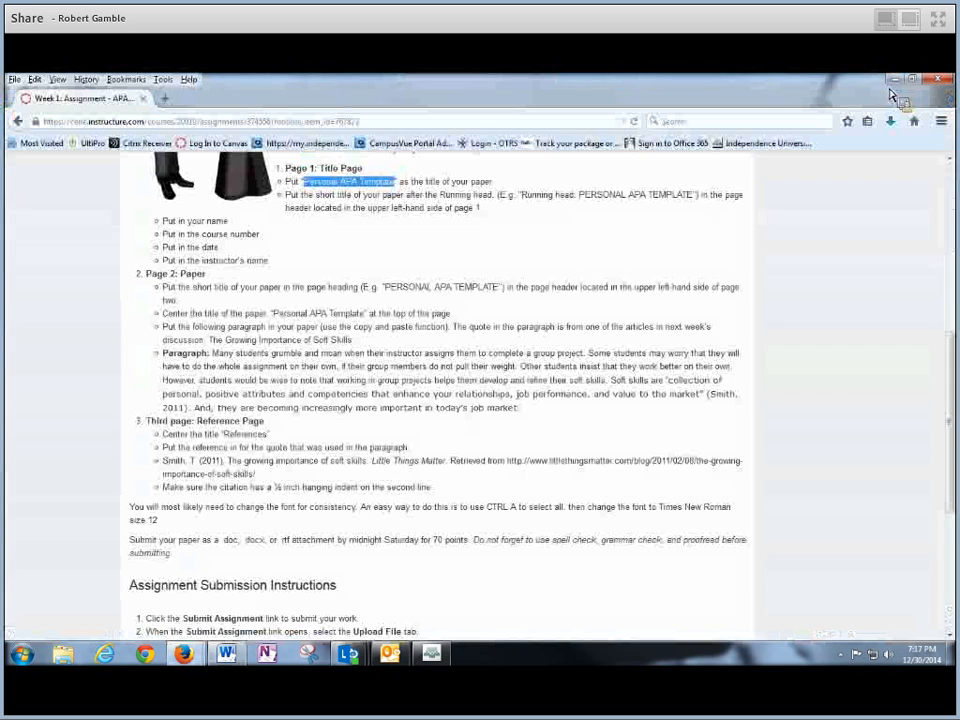
- Scroll the Canvas assignment page back to its top to reread the instructions
left_click_drag(949, 480, 949, 388)
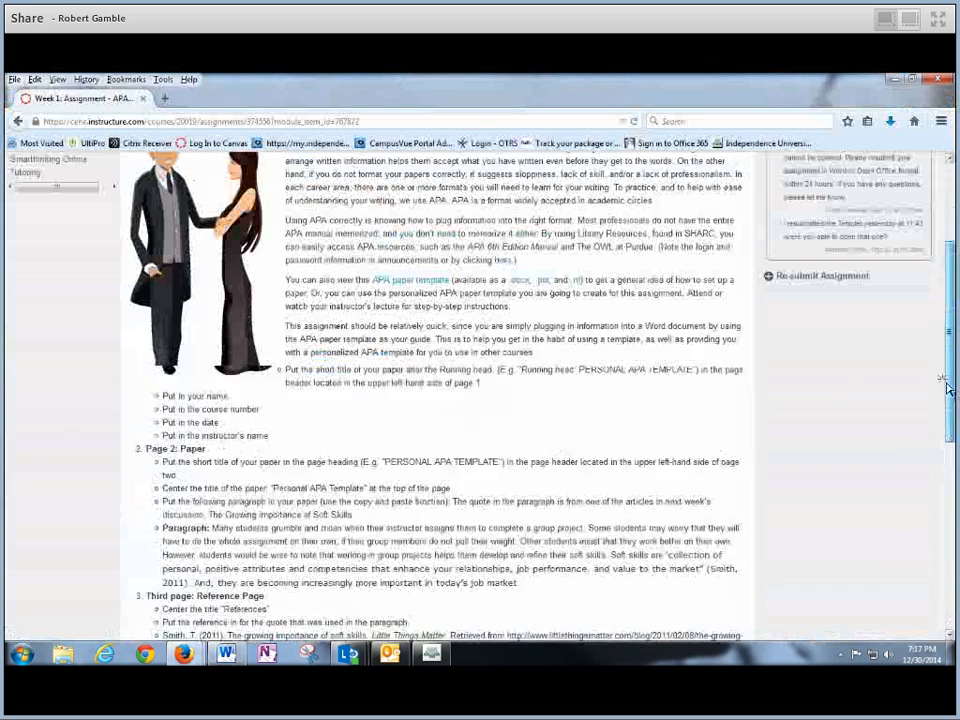
left_click_drag(949, 343, 943, 270)
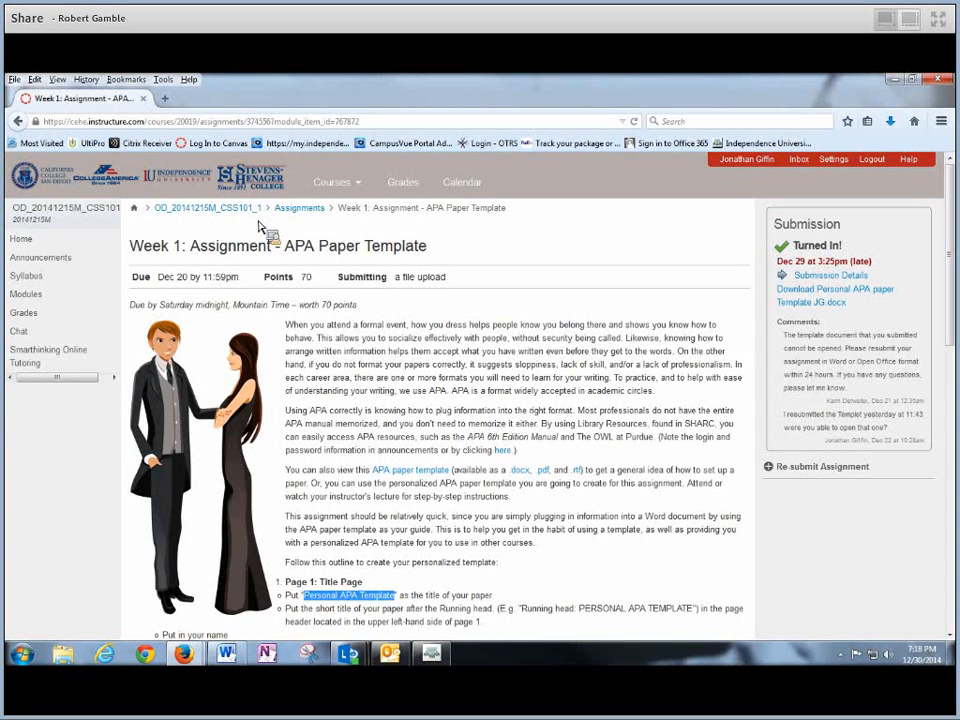
- Fill in the course line as CSS101 Section 1 and the due date as 1/3/2015
left_click(894, 82)
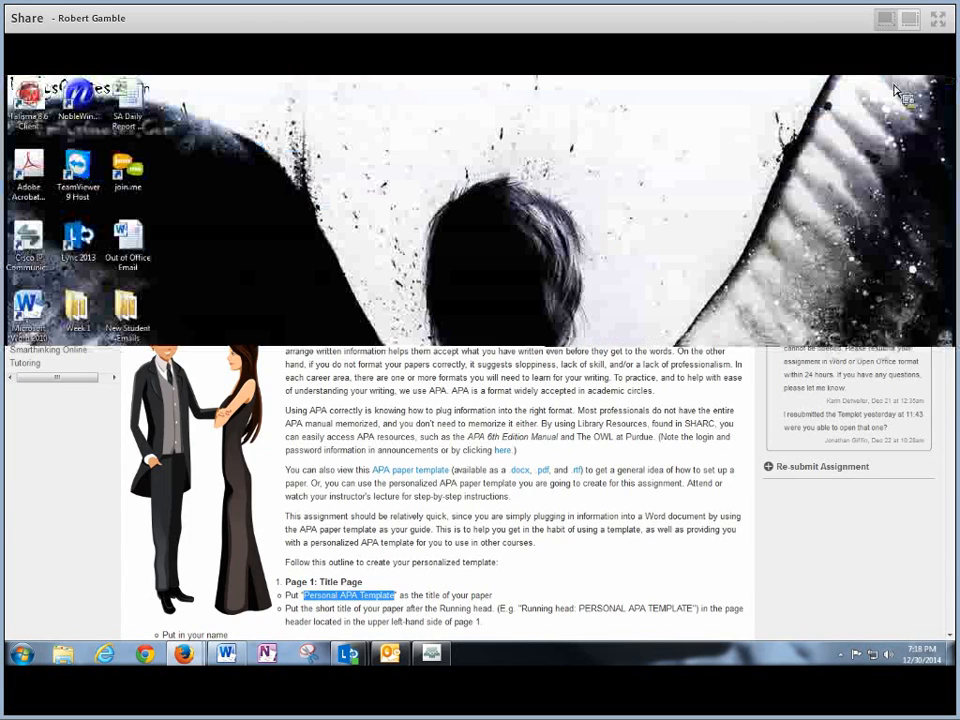
left_click(229, 654)
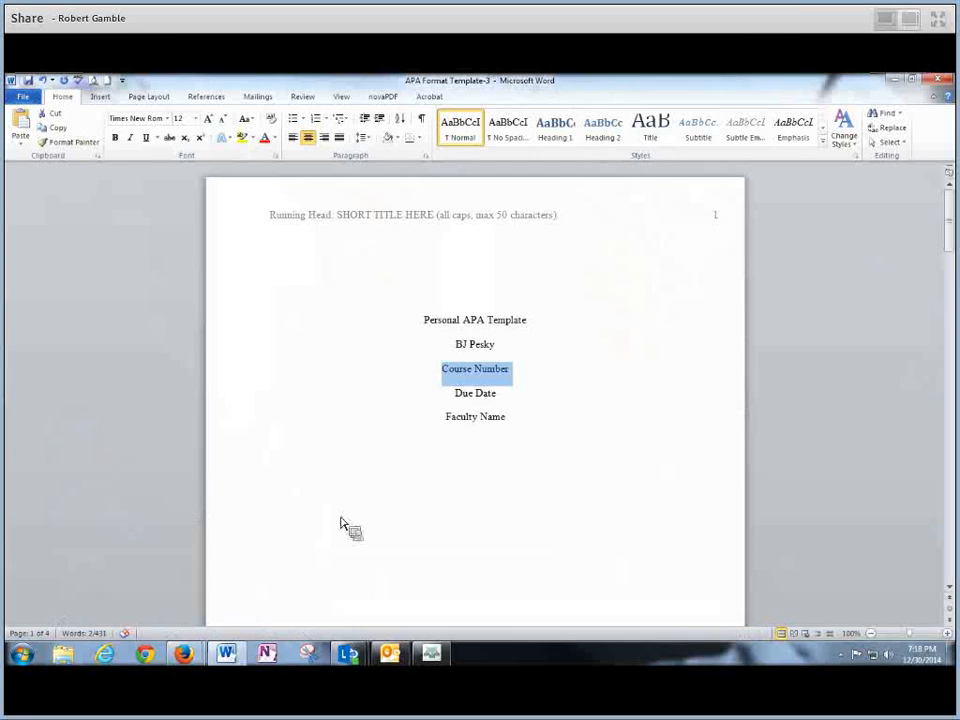
left_click(443, 371)
left_click_drag(443, 371, 486, 372)
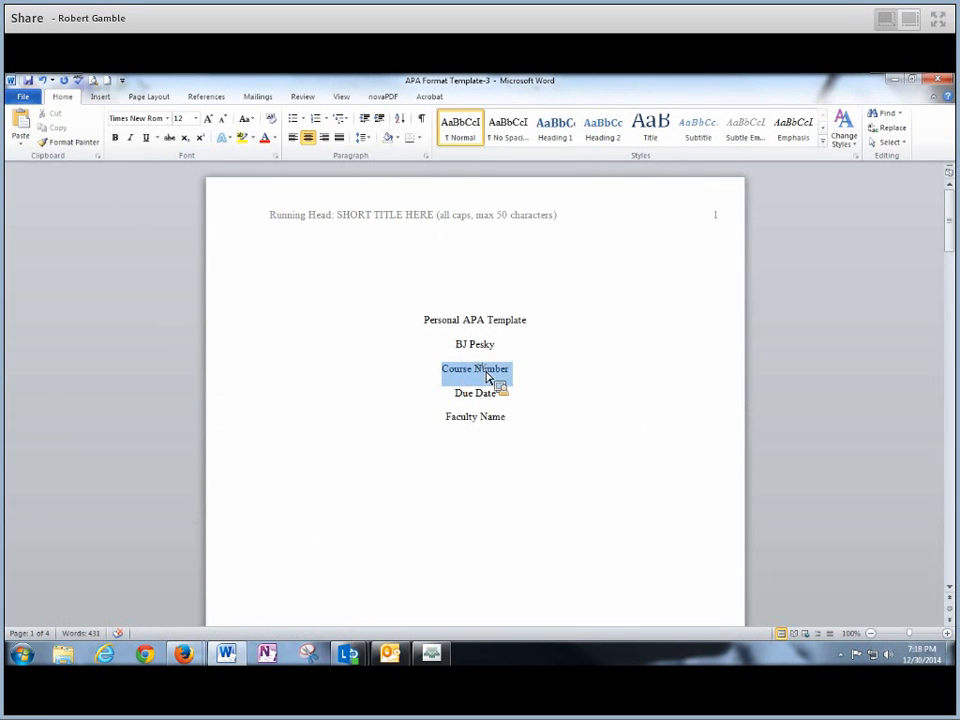
type("CSS")
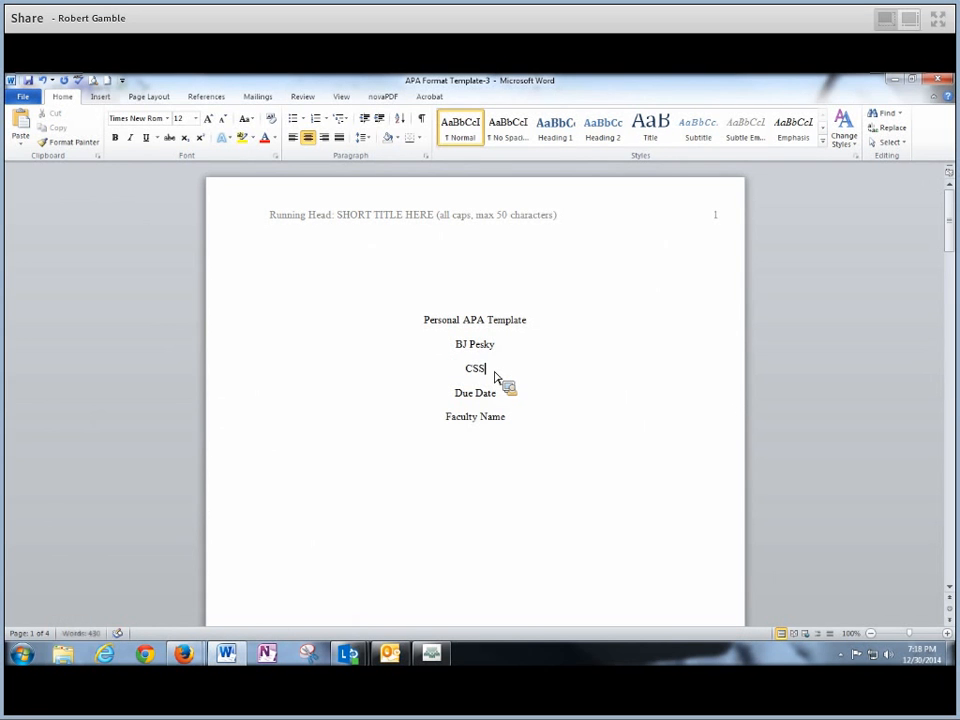
type("101")
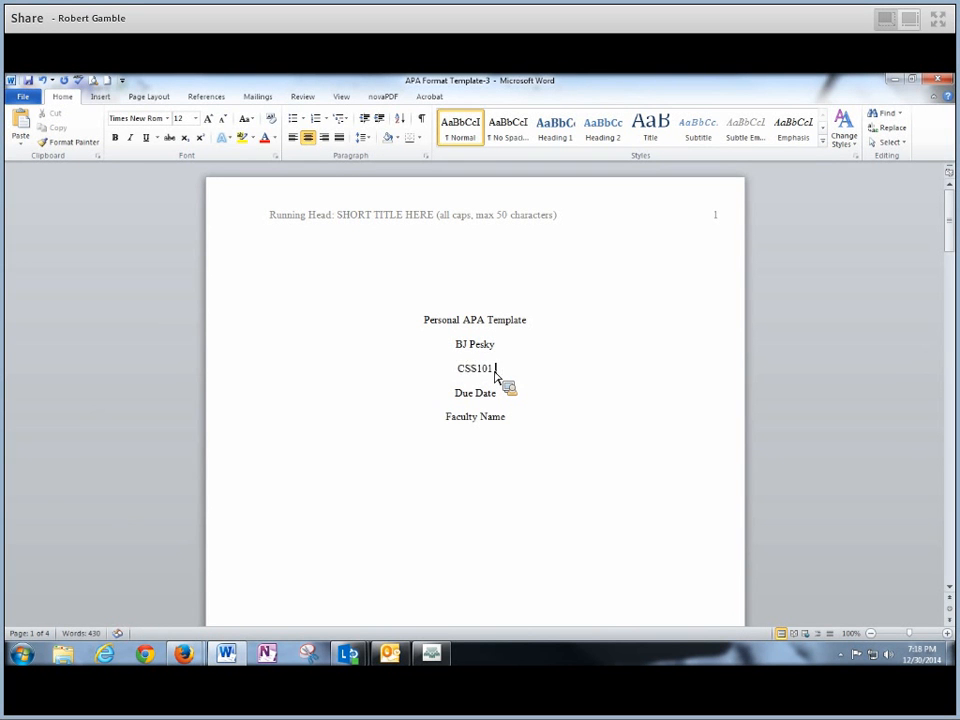
type(" Section 1")
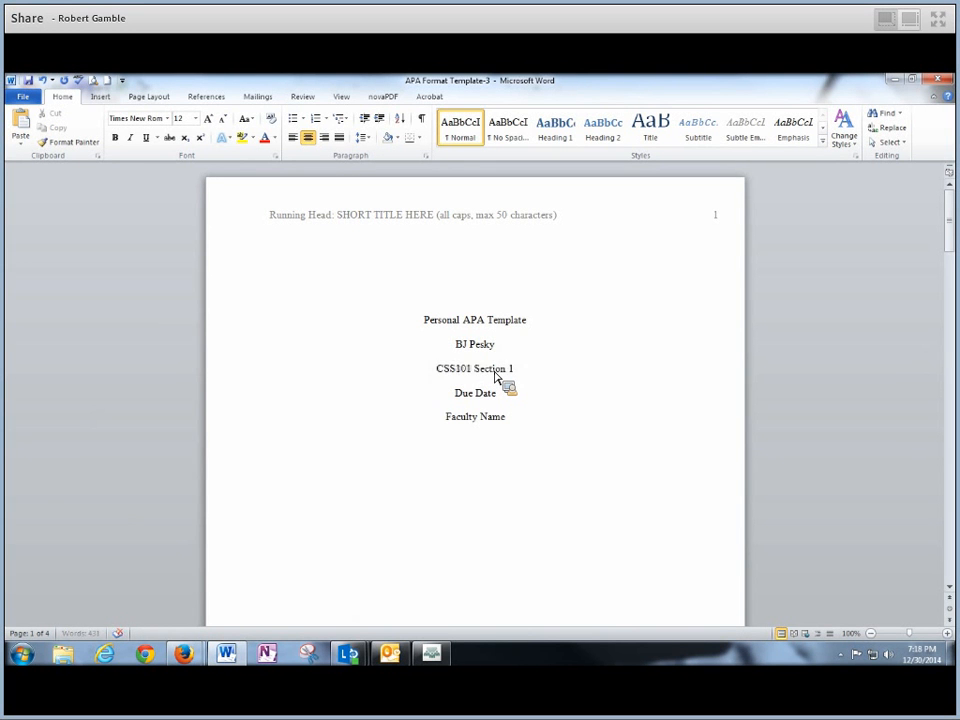
left_click_drag(456, 398, 493, 401)
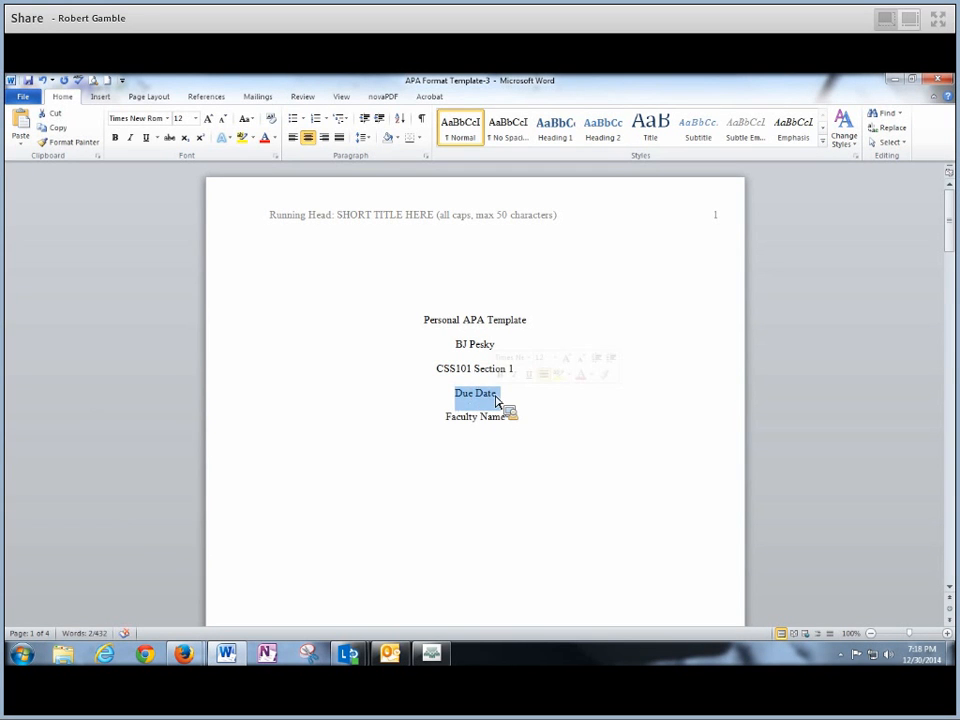
type("1/")
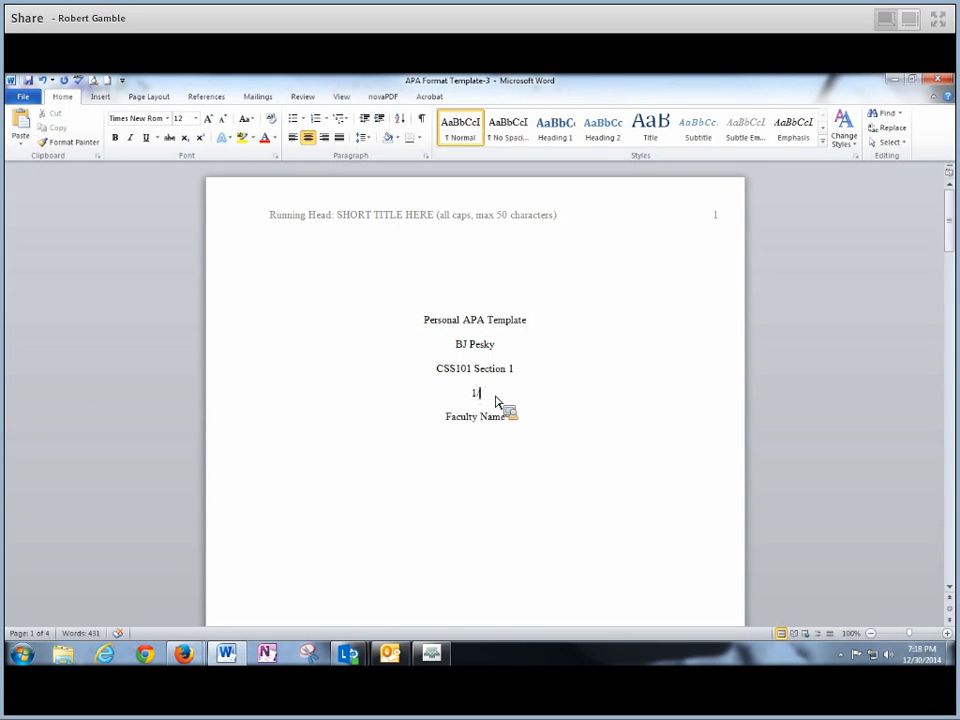
type("3/2015")
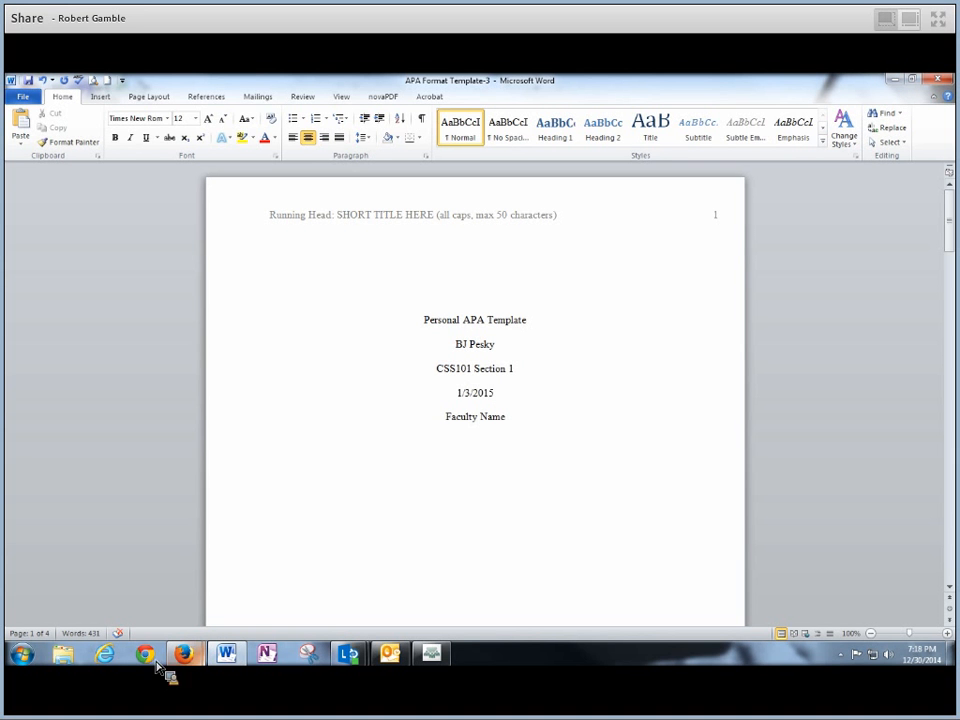
- Return to the Week 1 assignment page in Firefox and scroll through its instructions
mouse_move(195, 672)
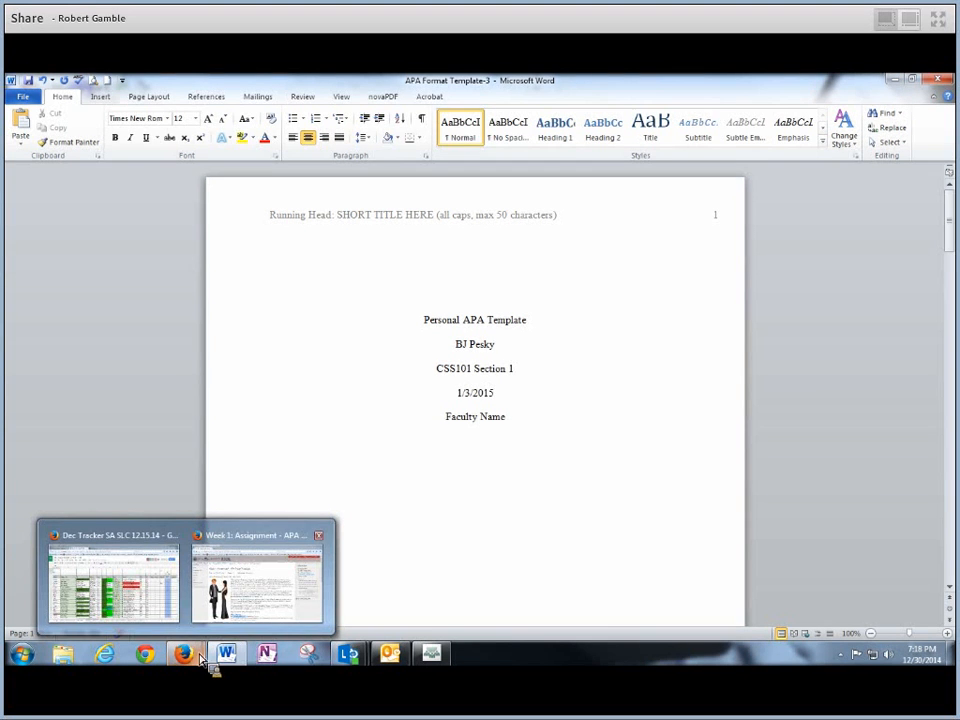
left_click(249, 607)
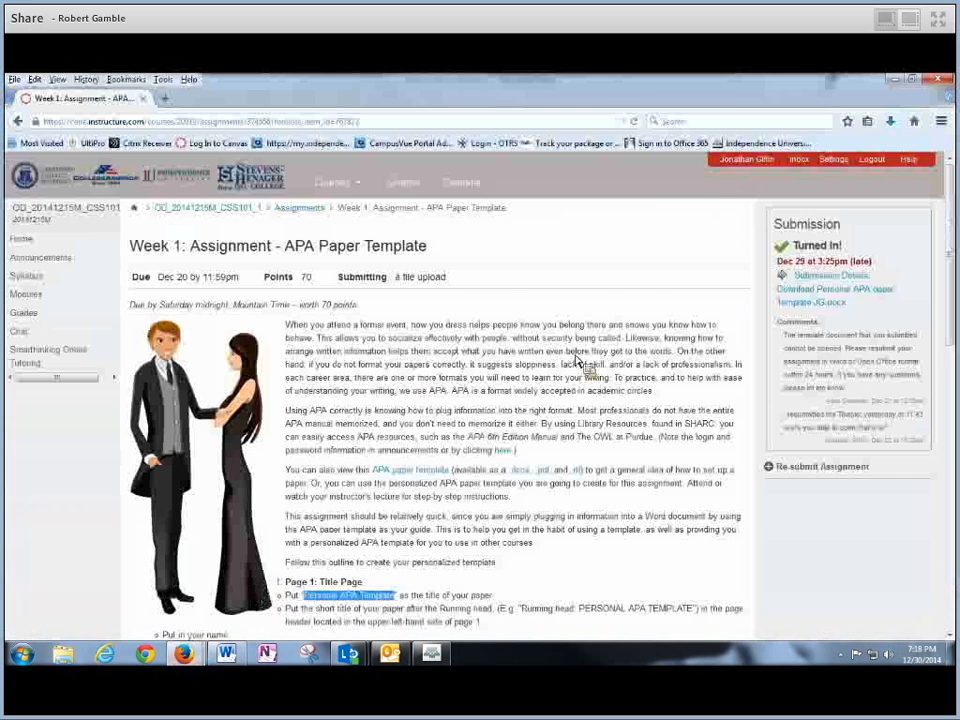
scroll(951, 238, "down", 2)
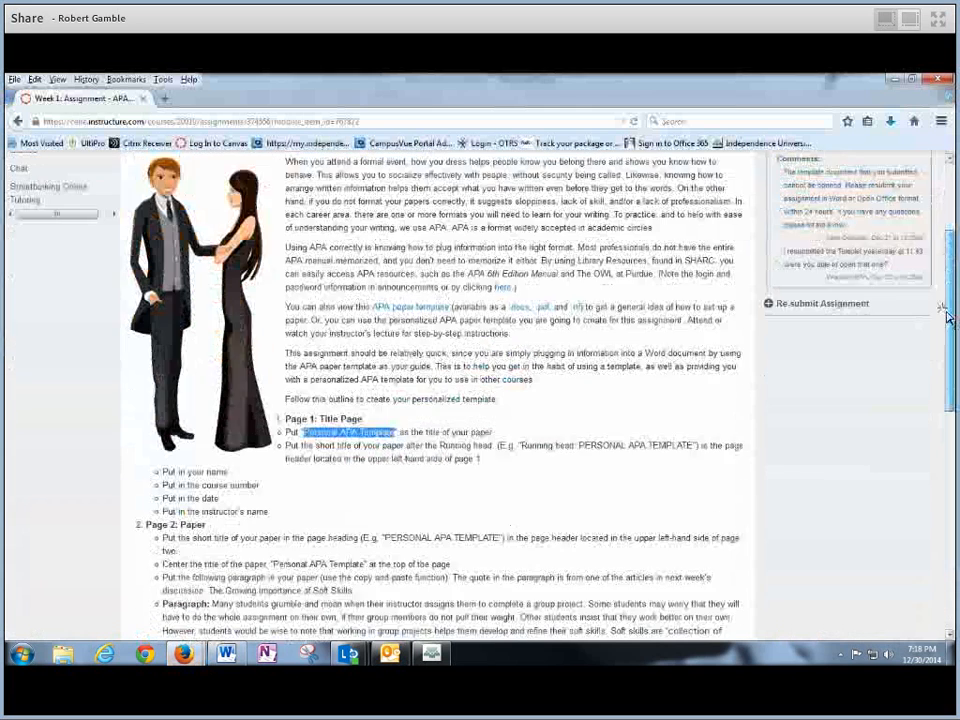
scroll(355, 385, "down", 2)
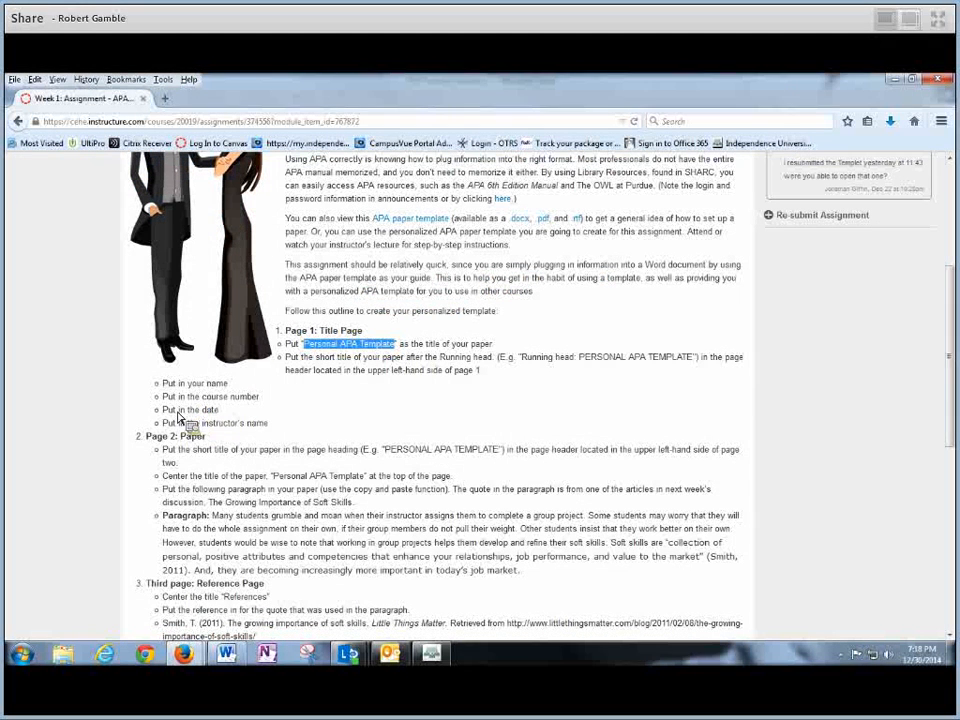
left_click_drag(268, 424, 136, 432)
left_click_drag(949, 413, 952, 275)
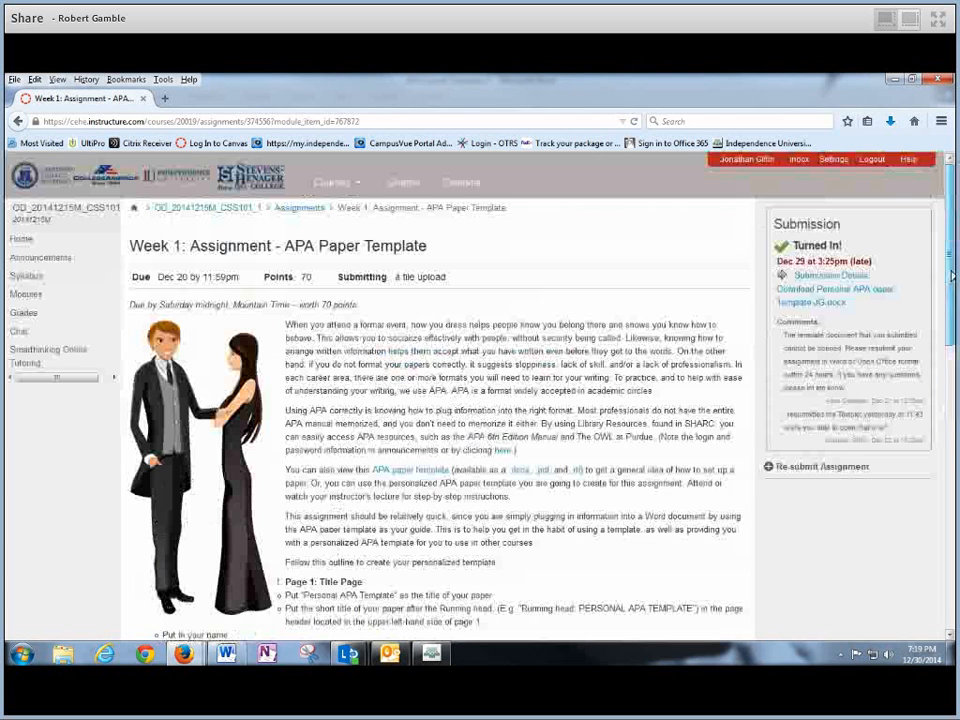
- Go to the Psychology of Motivation course home page and scroll its links
left_click(21, 240)
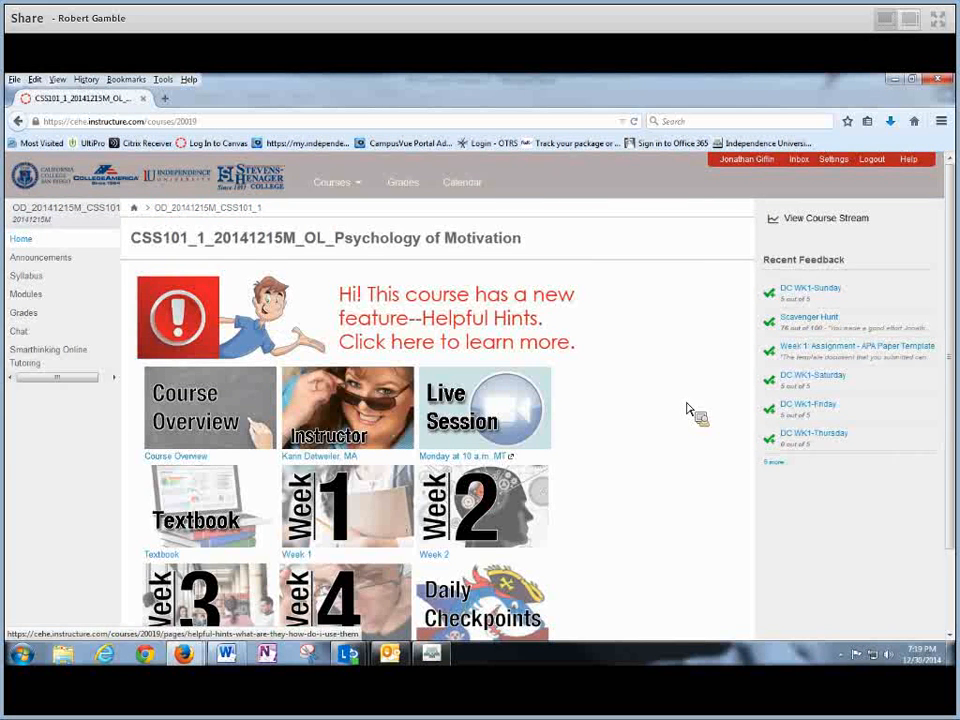
scroll(687, 410, "down", 3)
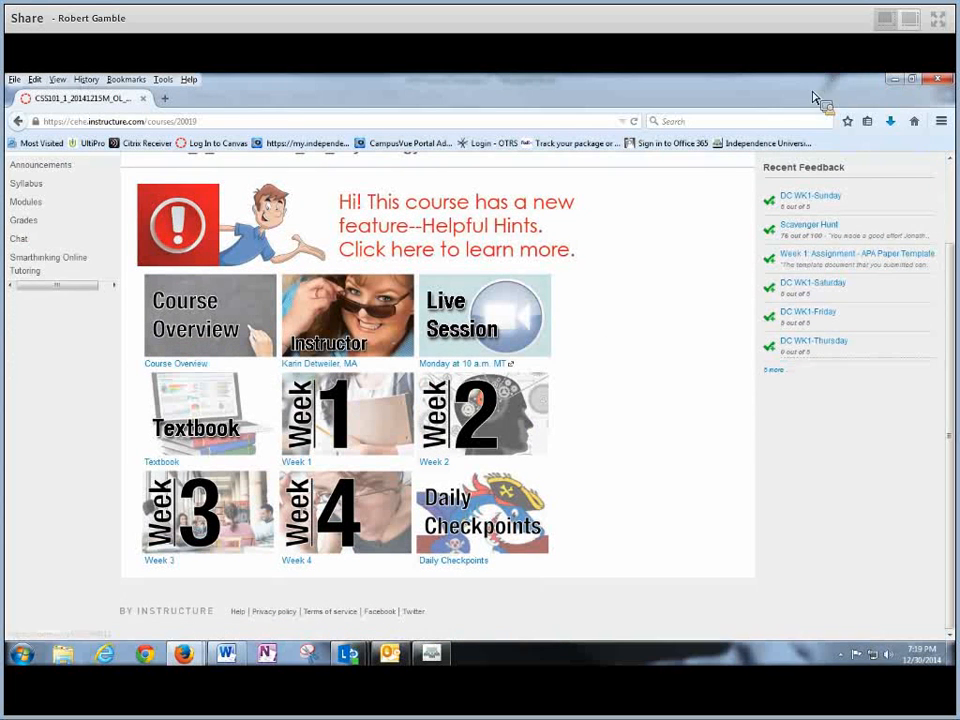
mouse_move(233, 667)
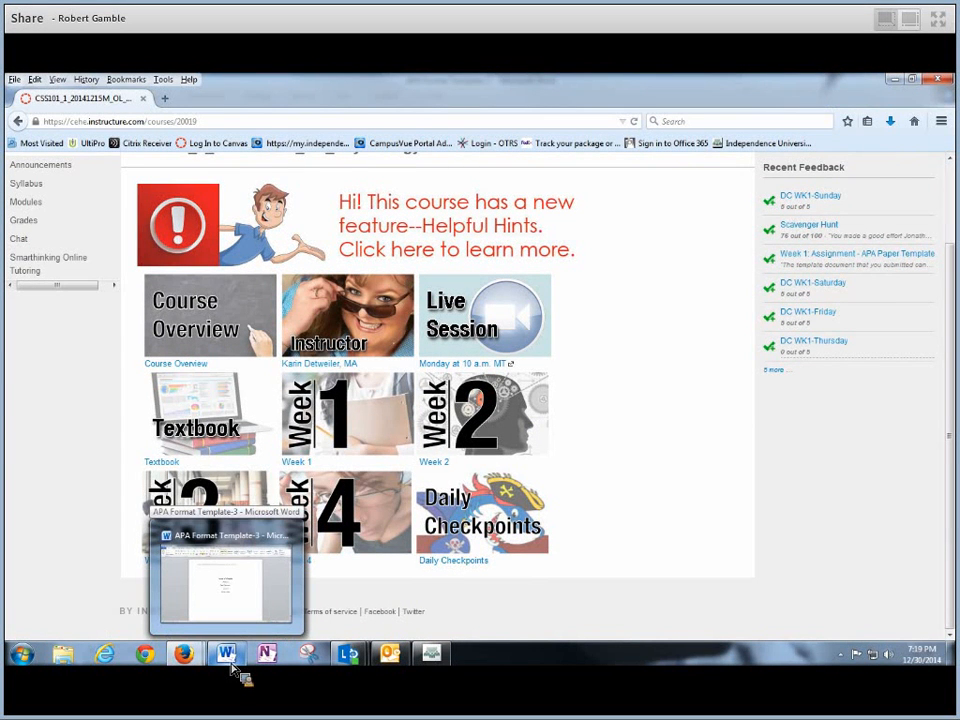
- Replace the Faculty Name placeholder on the title page with the instructor's name
left_click(240, 675)
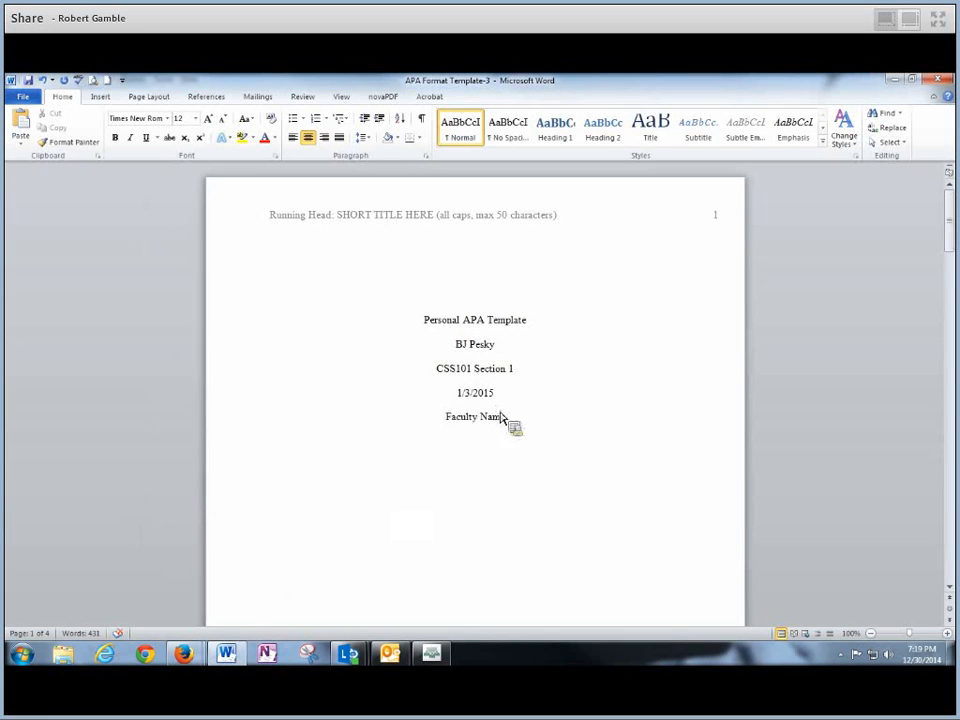
left_click_drag(503, 421, 454, 426)
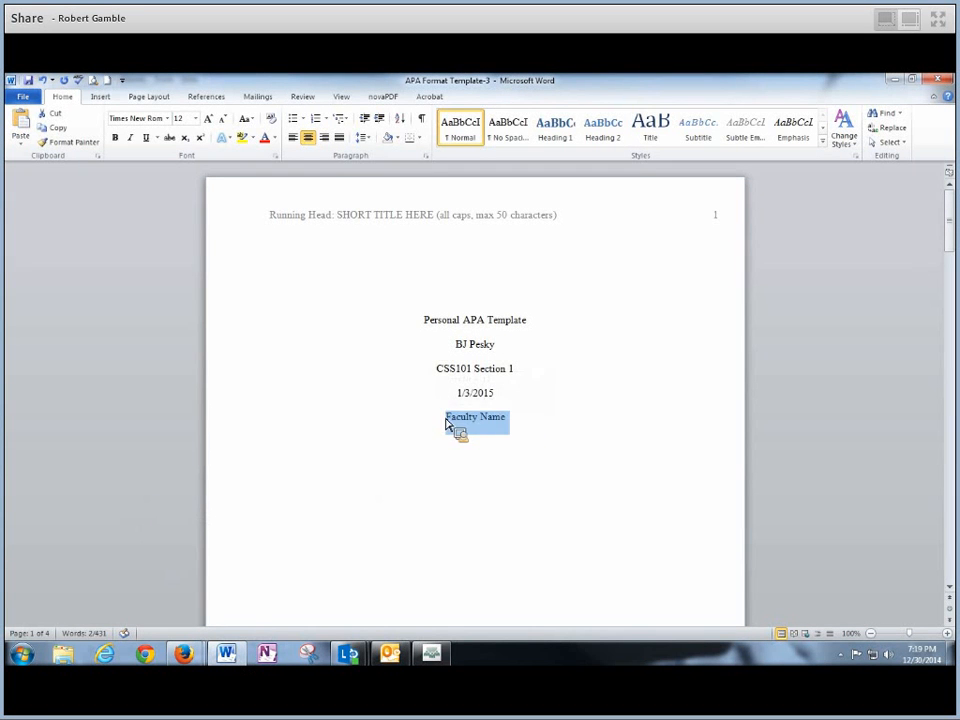
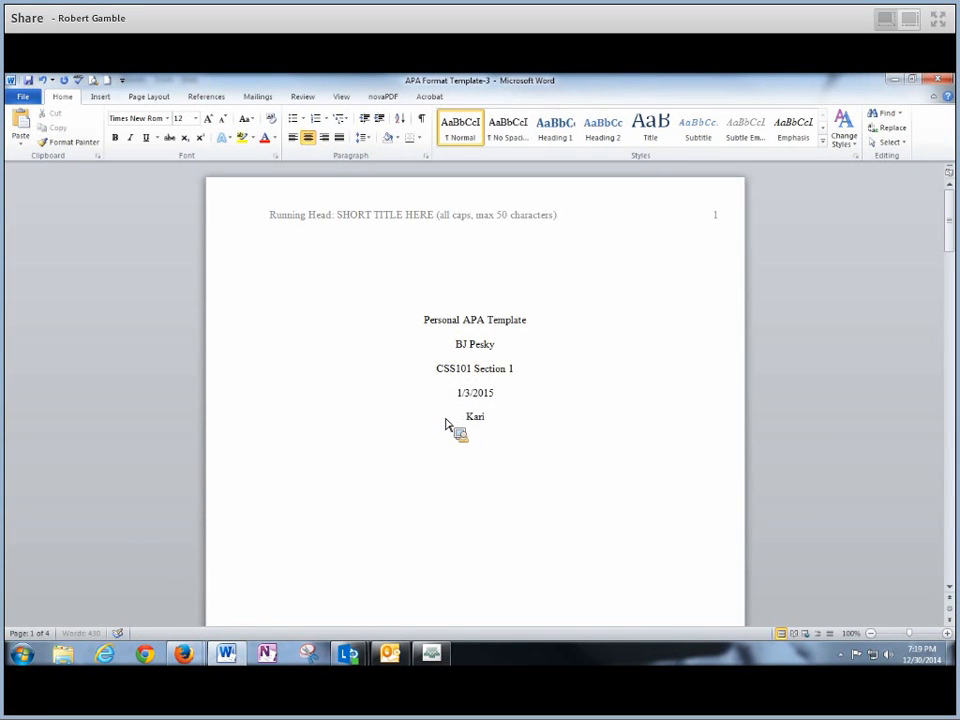
mouse_move(220, 665)
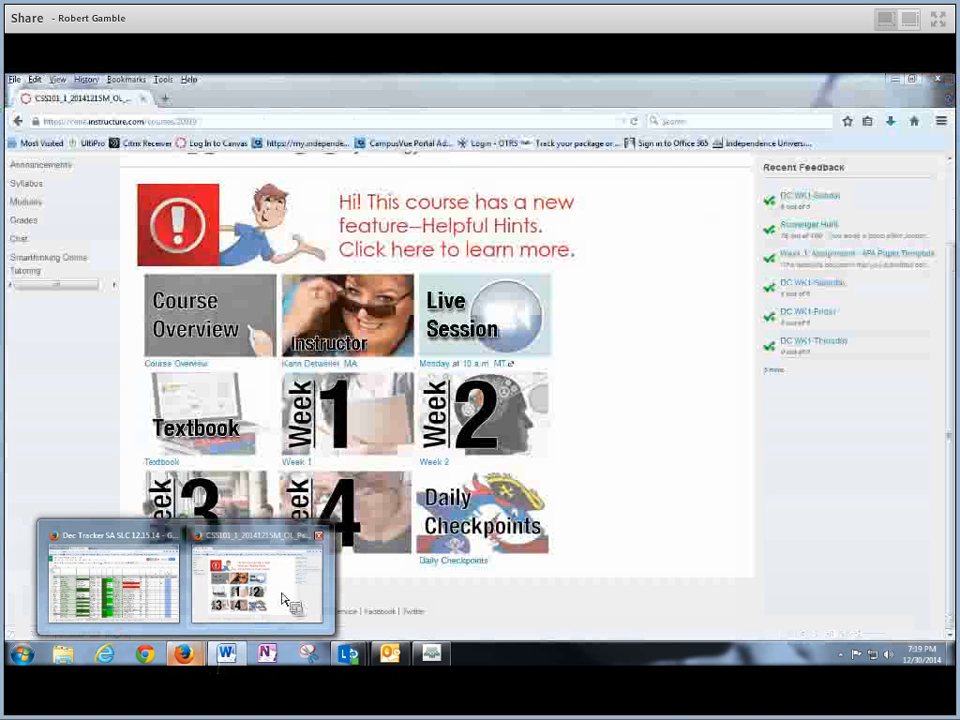
- In the Canvas course, open 'Week 1: Assignment - APA Paper Template' from Modules
left_click(284, 600)
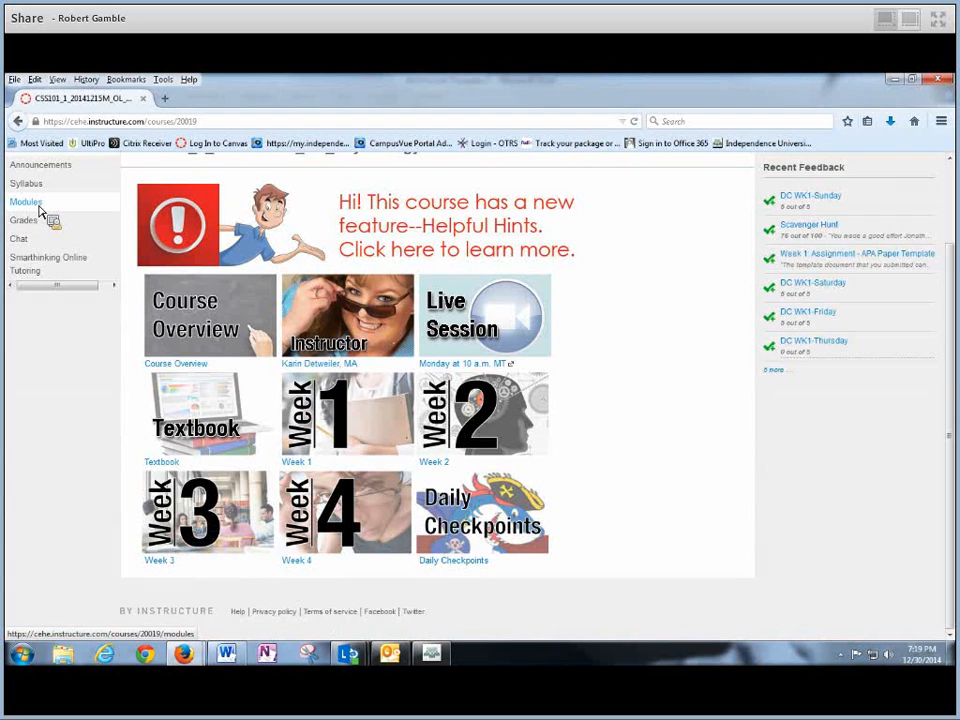
scroll(39, 209, "up", 2)
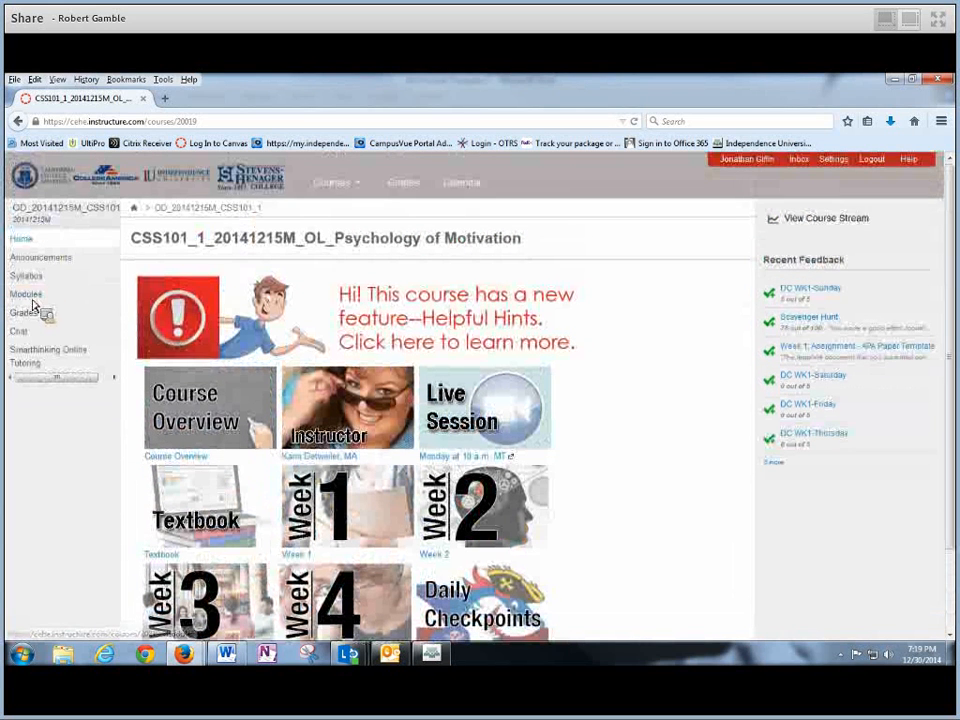
left_click(33, 300)
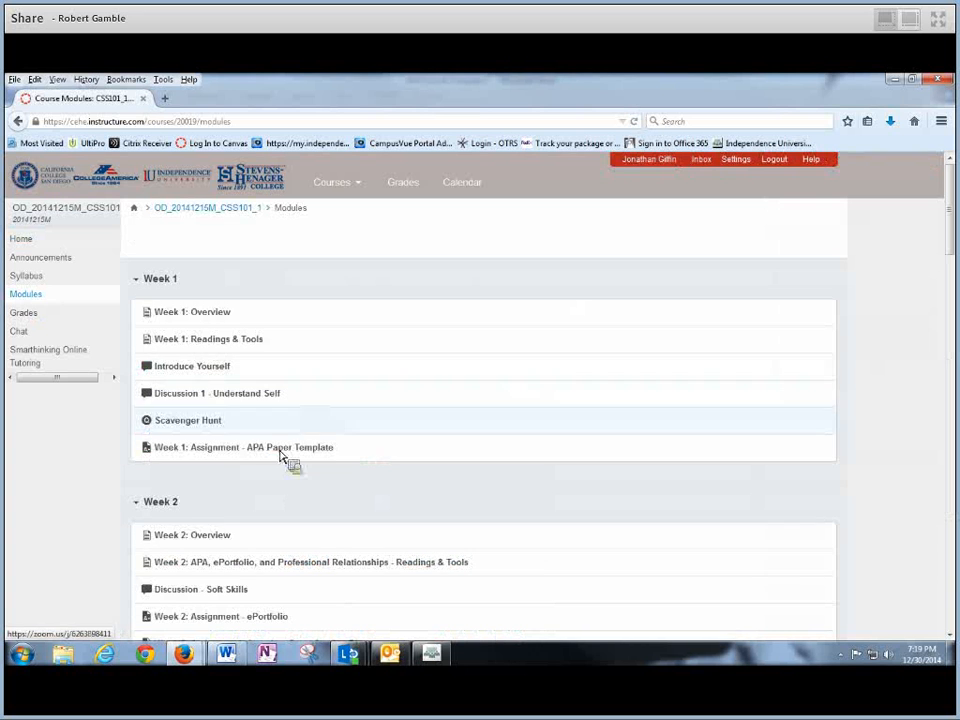
left_click(293, 451)
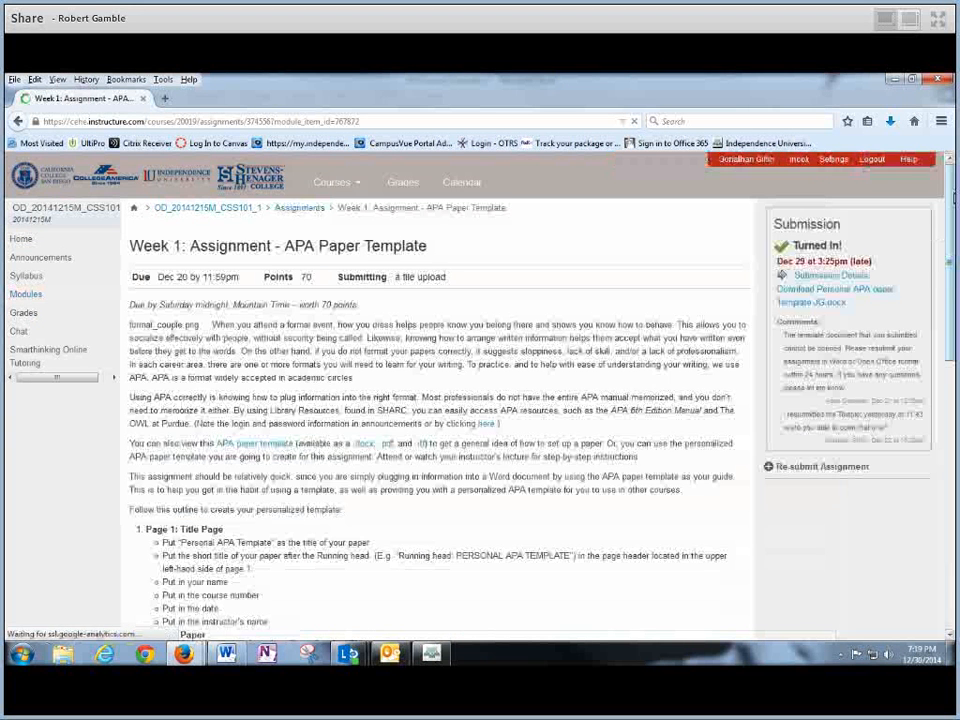
- Review the title-page outline: title, name/course/date/instructor, running head and the PERSONAL APA TEMPLATE example
scroll(440, 400, "down", 2)
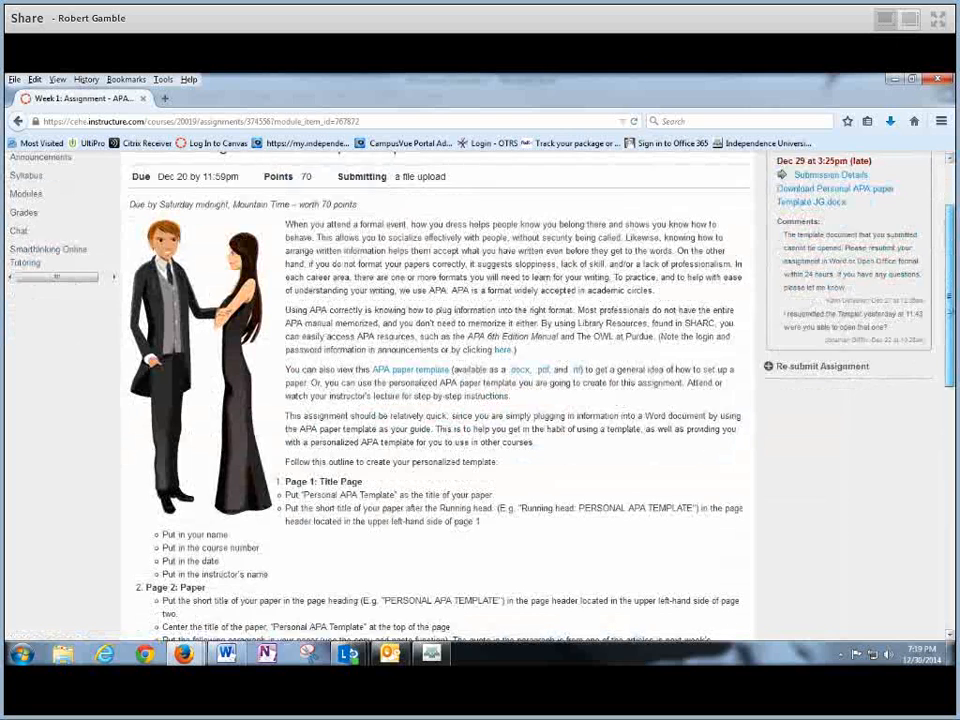
scroll(921, 343, "down", 4)
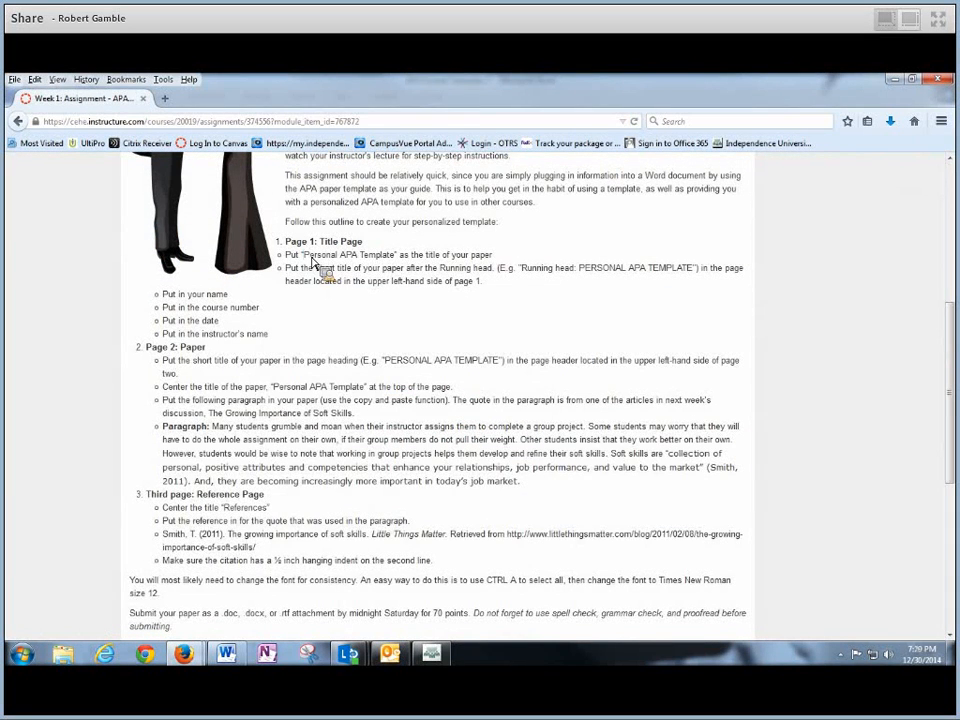
left_click_drag(304, 255, 391, 256)
left_click_drag(165, 296, 266, 339)
left_click(266, 339)
left_click_drag(483, 283, 288, 272)
left_click(288, 274)
triple_click(289, 273)
left_click(294, 274)
left_click_drag(579, 268, 698, 285)
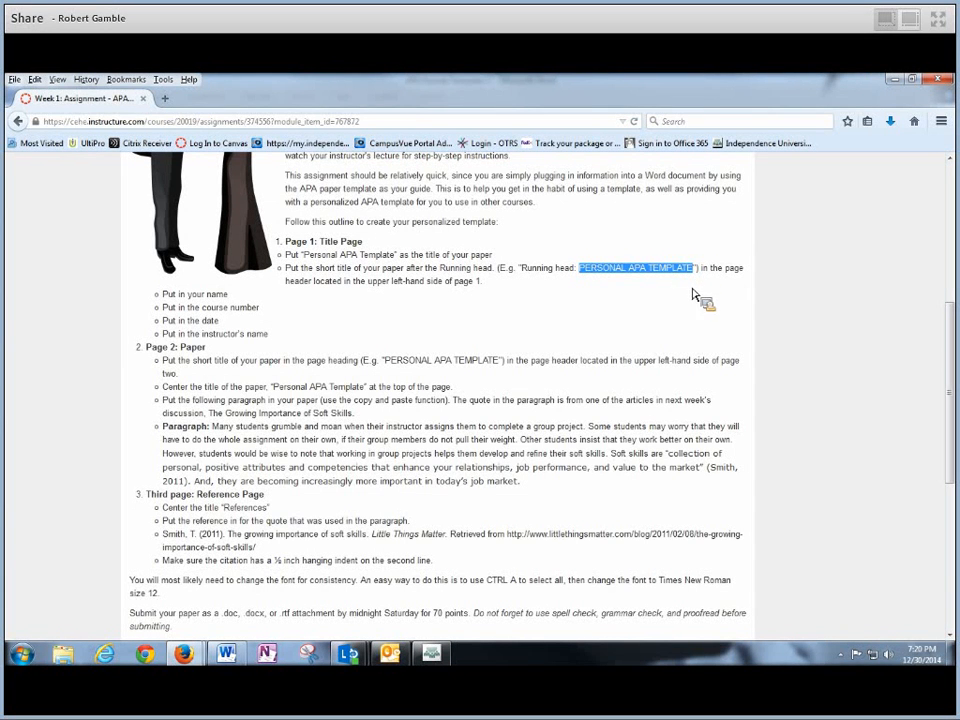
left_click(629, 318)
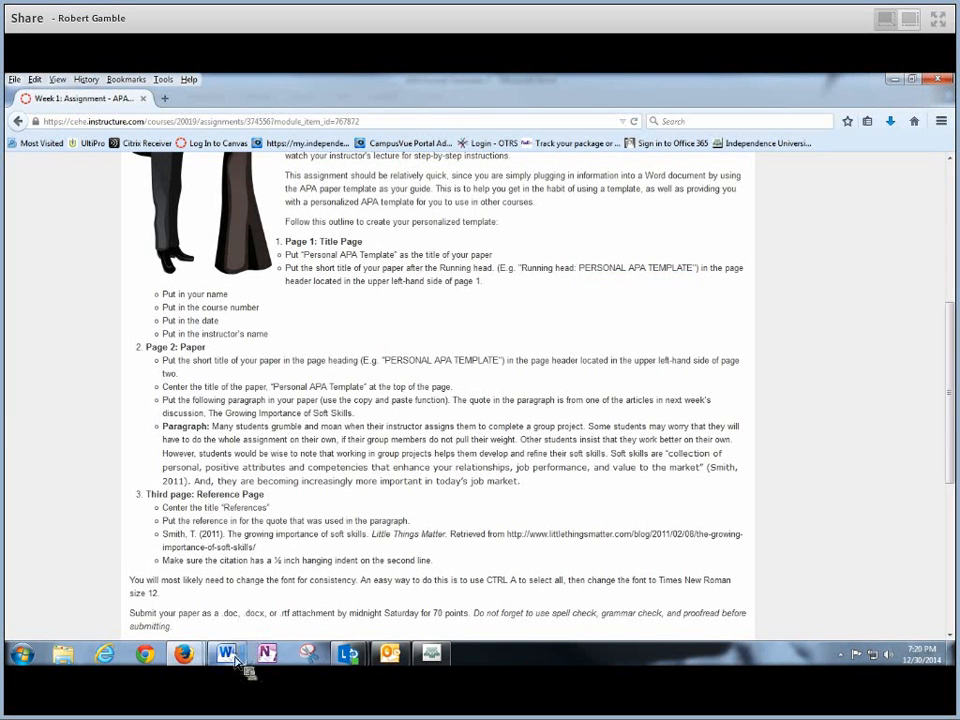
- In Word, try bolding the title-page block, then remove the bold so it stays regular
mouse_move(237, 662)
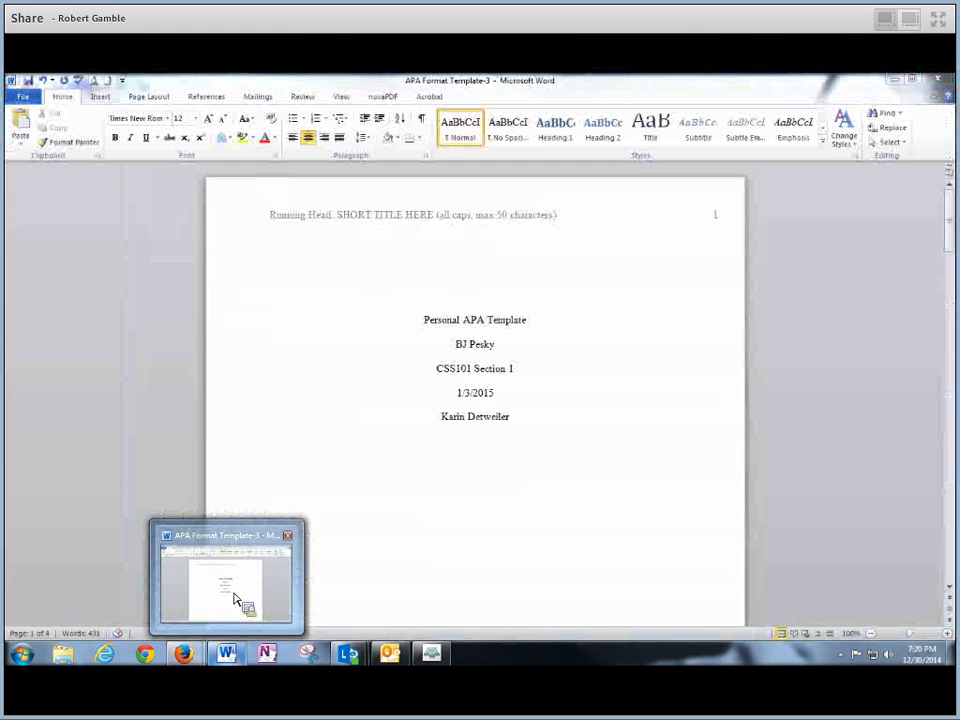
left_click(240, 605)
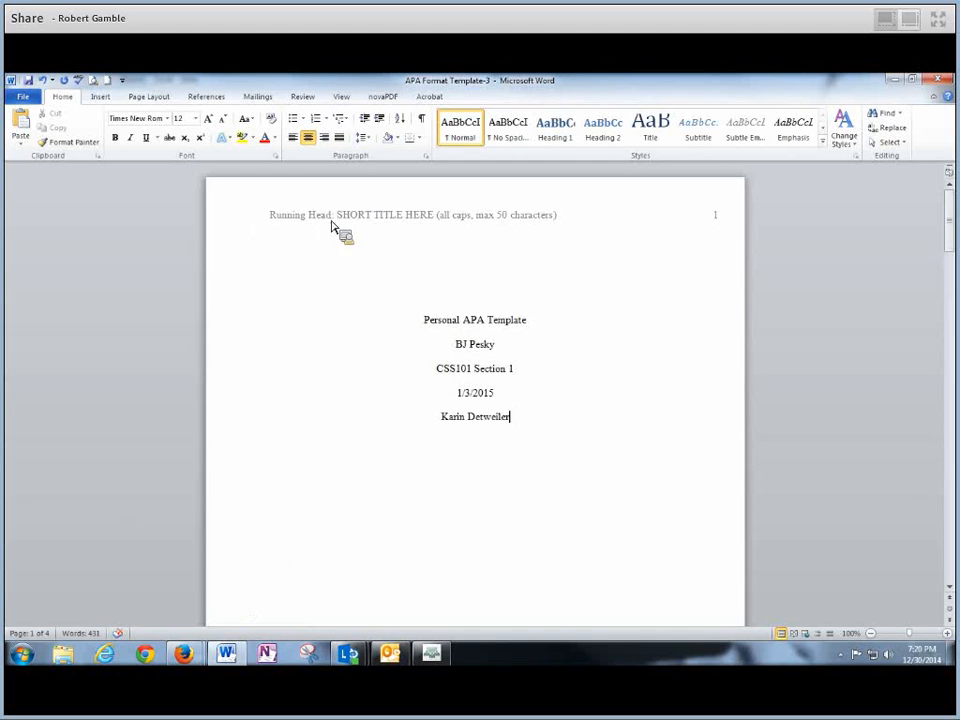
left_click_drag(414, 321, 549, 474)
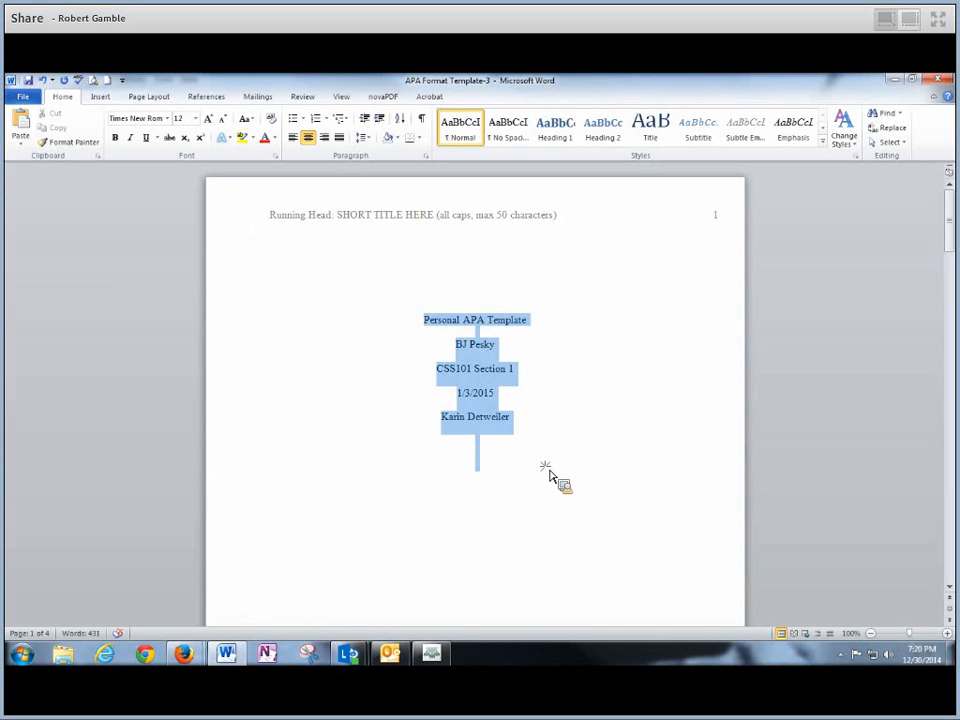
left_click(553, 449)
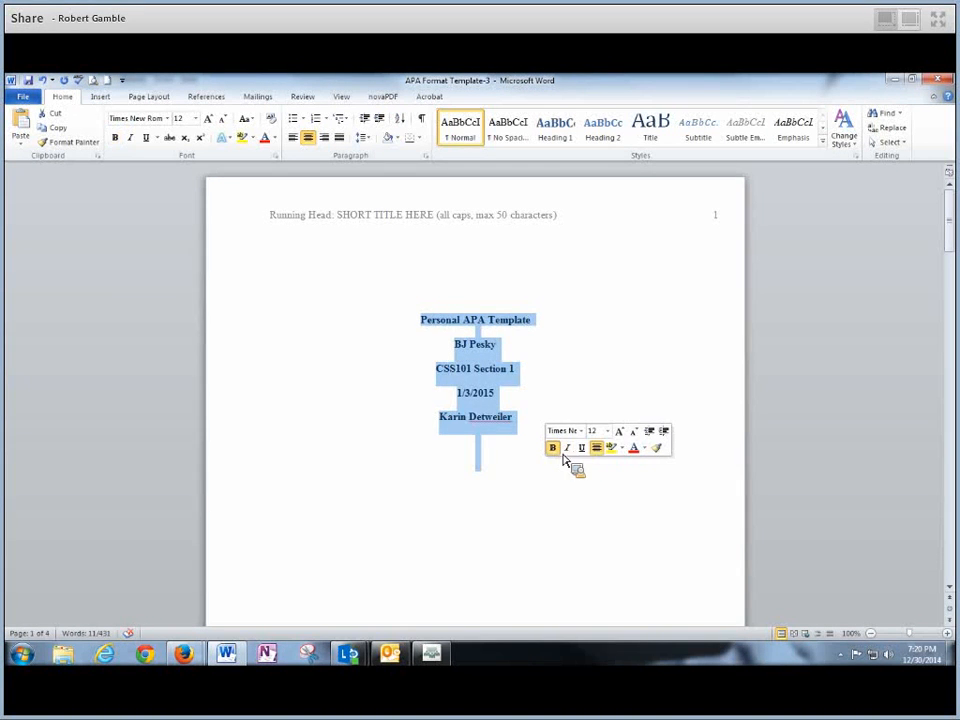
left_click(554, 449)
left_click(516, 460)
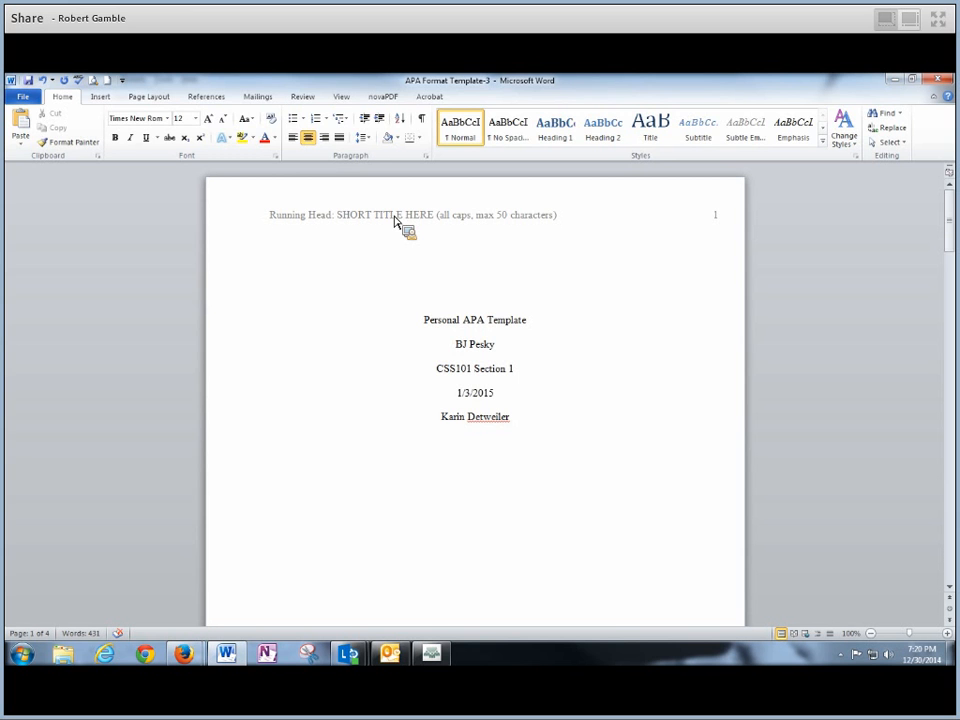
- Replace the first-page header's 'SHORT TITLE HERE' placeholder with PERSONAL APA TEMPLATE and close the header
double_click(395, 220)
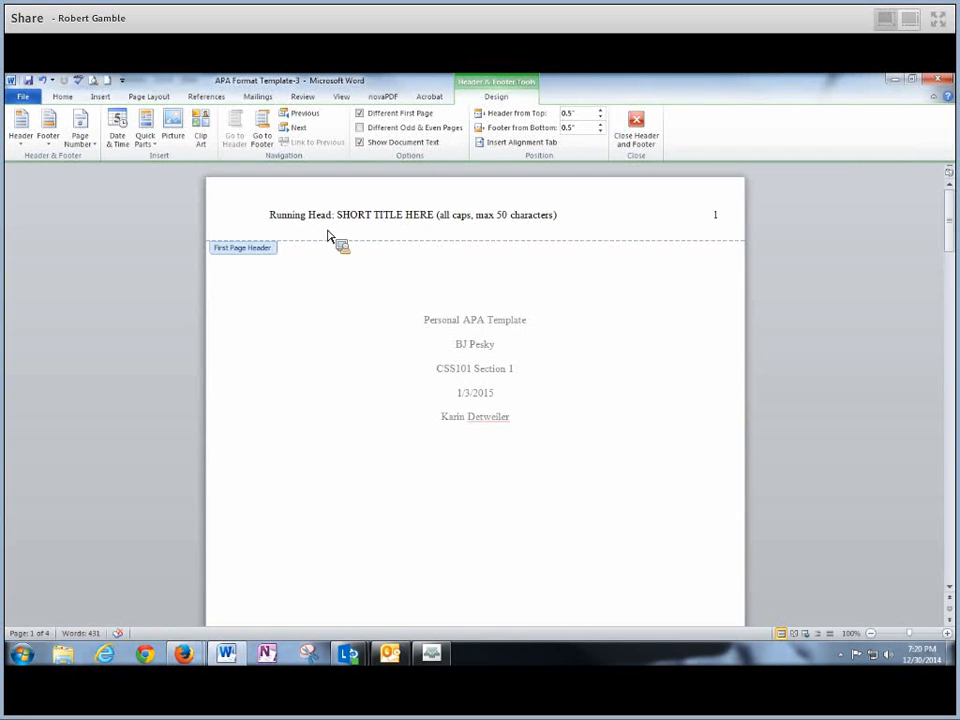
left_click_drag(255, 228, 332, 227)
left_click_drag(478, 312, 346, 220)
key("ctrl+shift+Right")
key("ctrl+shift+Right")
key("ctrl+shift+Right")
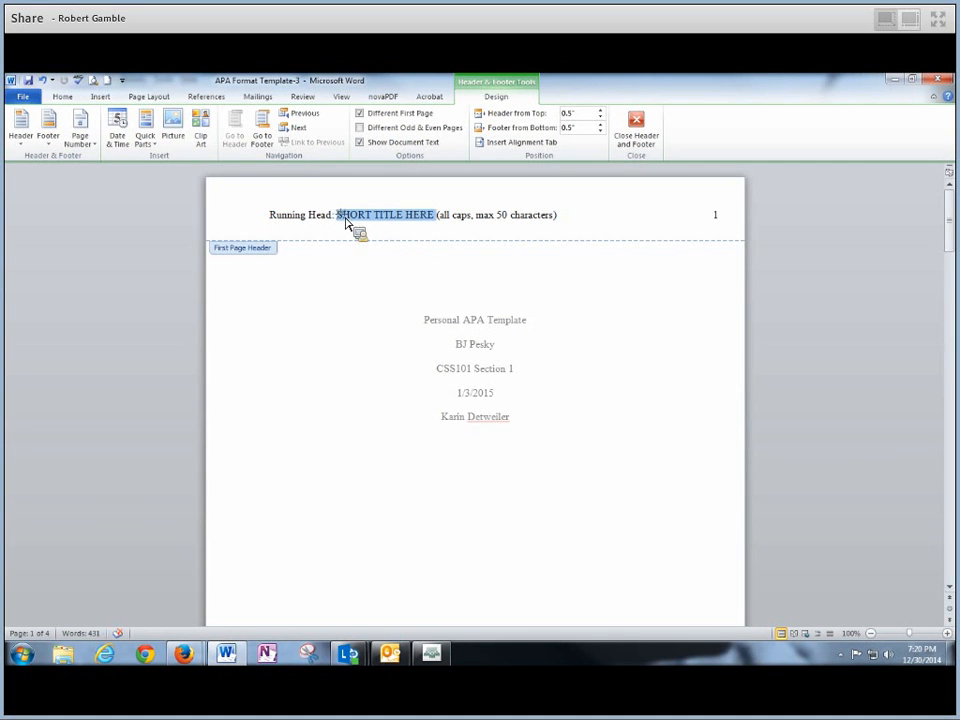
left_click_drag(439, 222, 396, 222)
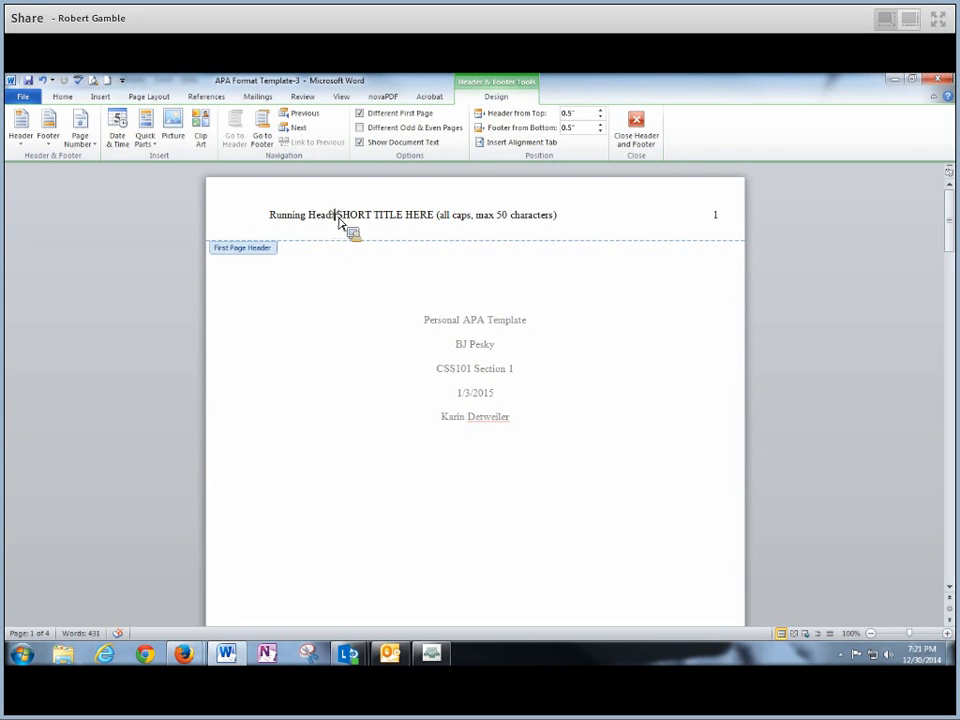
left_click_drag(338, 219, 537, 220)
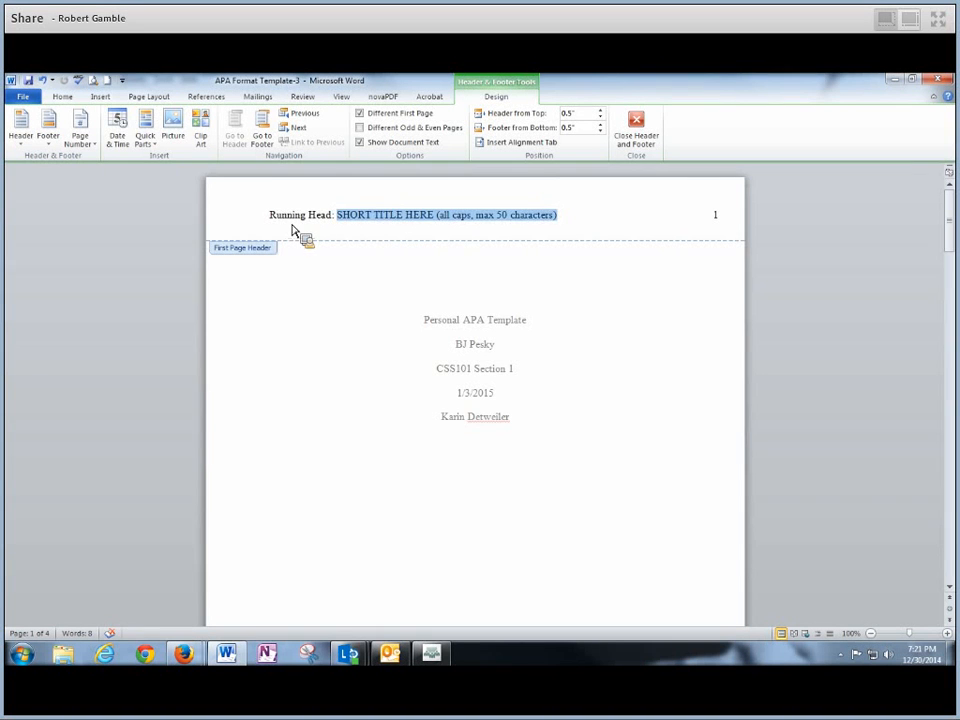
left_click_drag(272, 226, 332, 227)
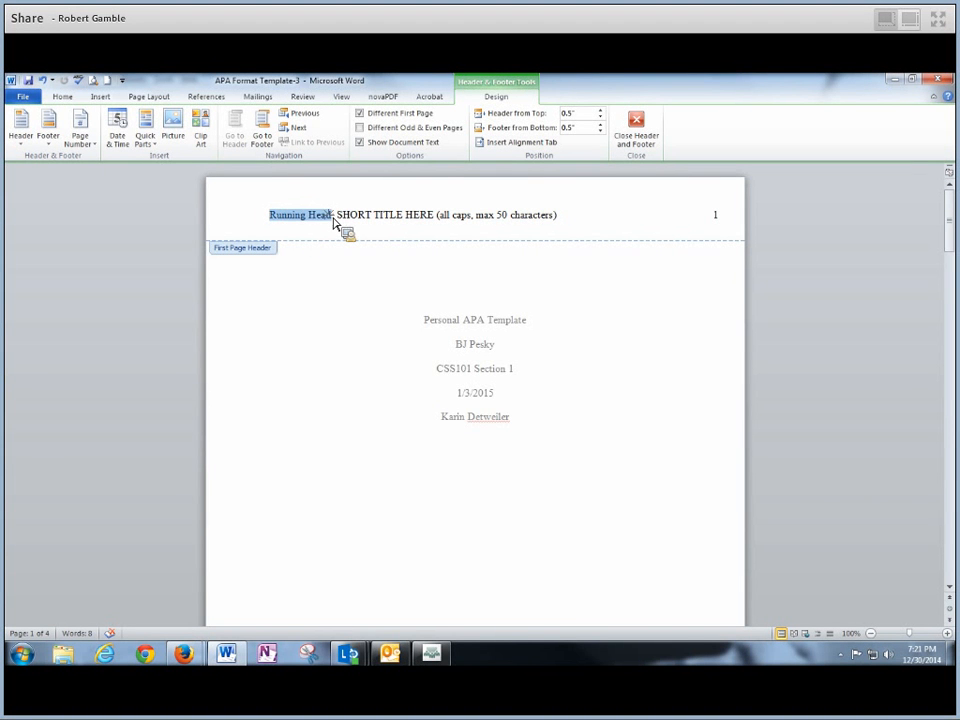
left_click(347, 225)
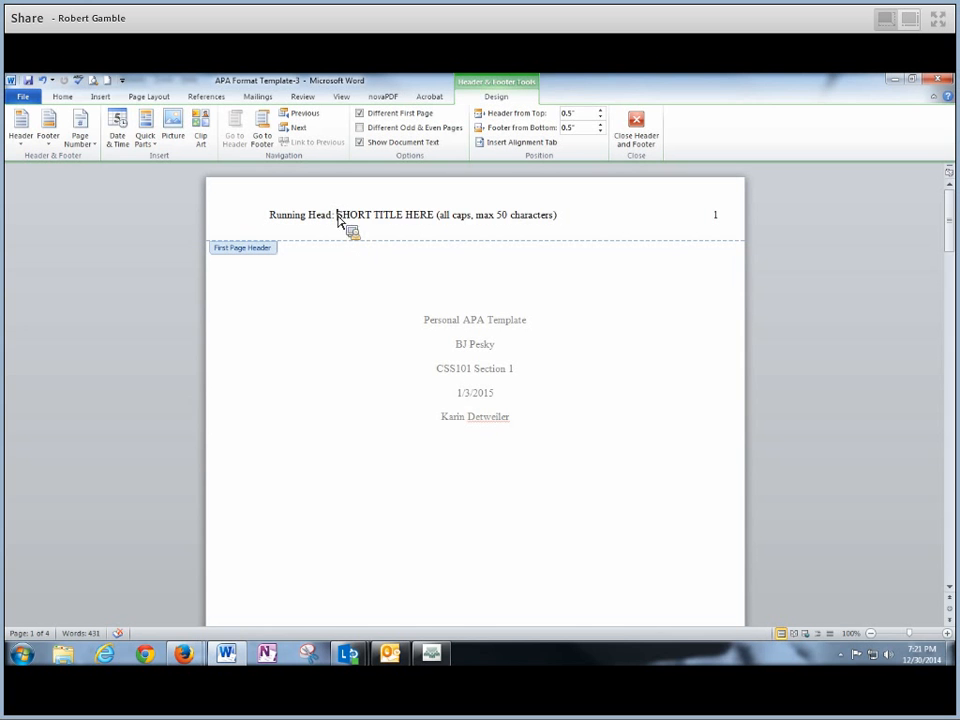
left_click_drag(341, 222, 557, 223)
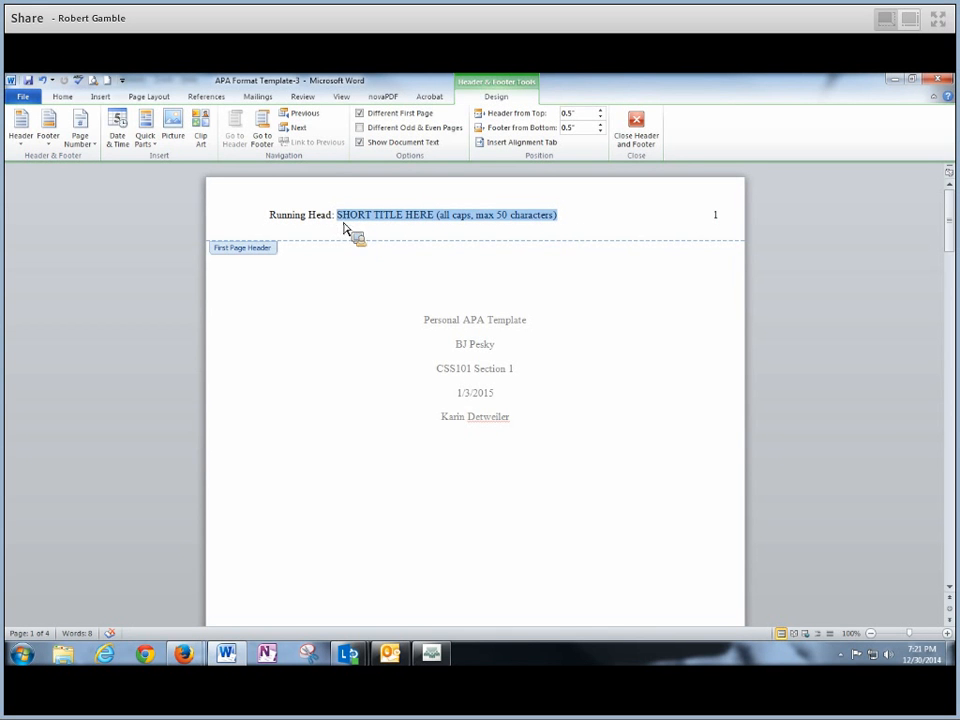
left_click(339, 219)
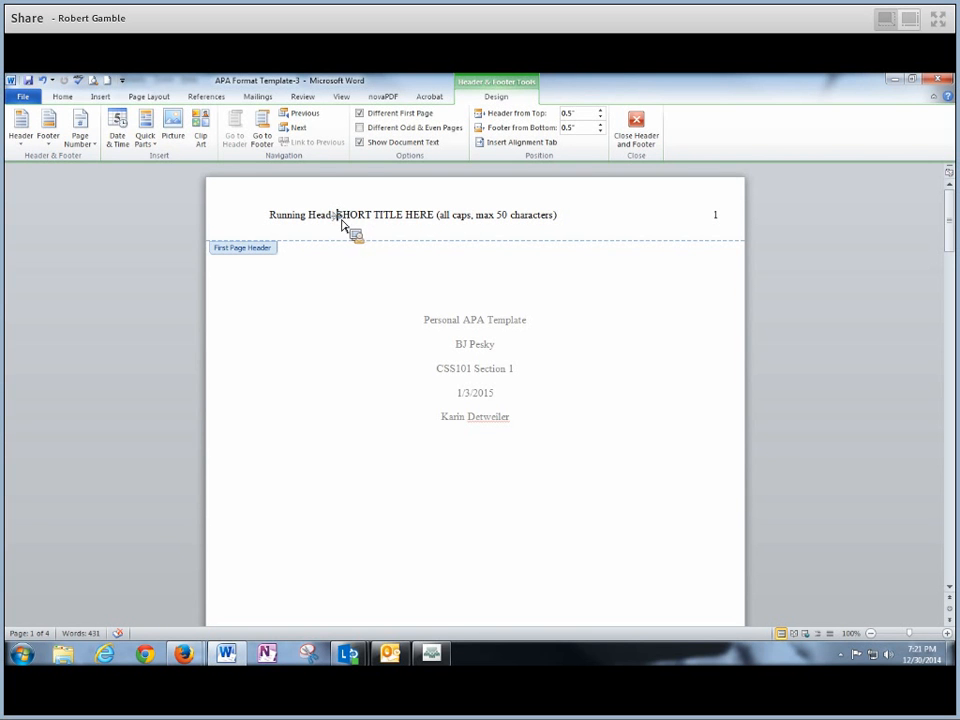
left_click_drag(342, 224, 560, 224)
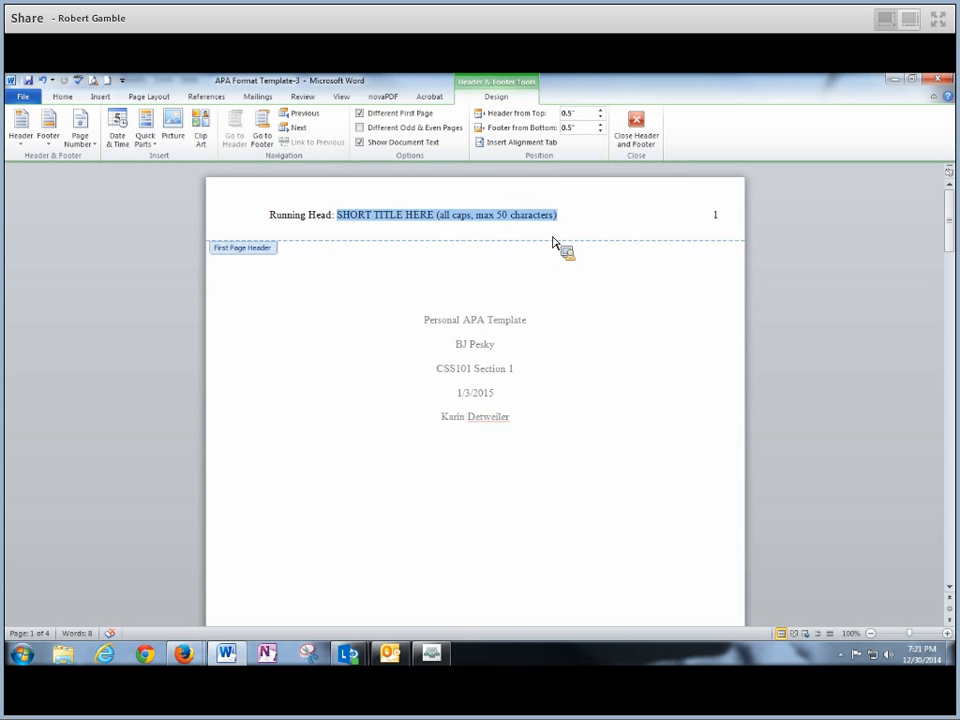
type("PERSONAL APA TEMPLATE")
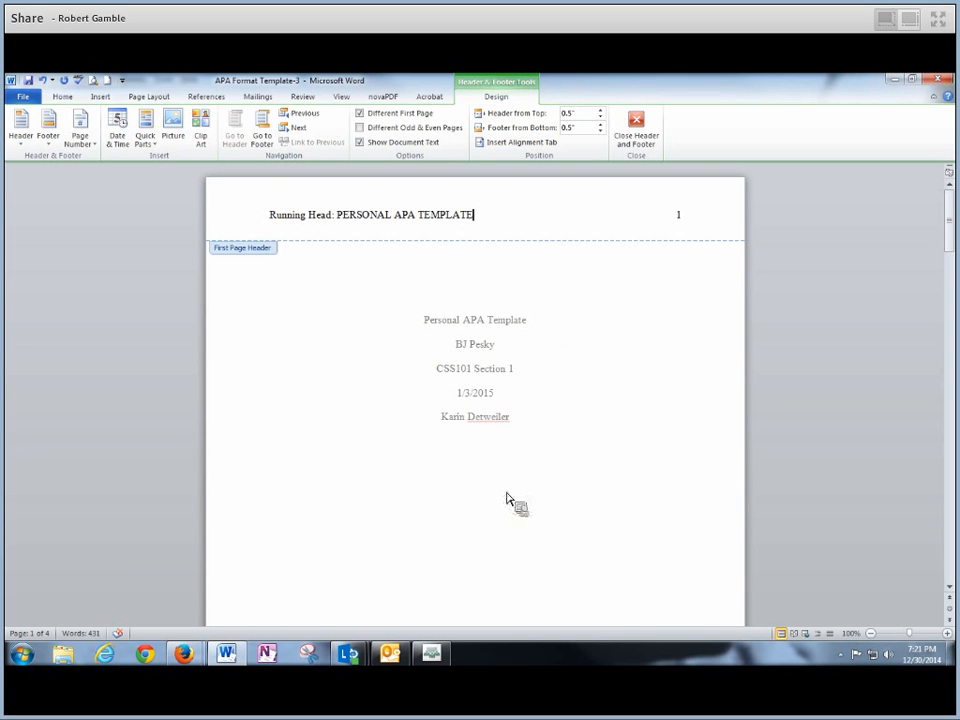
double_click(333, 306)
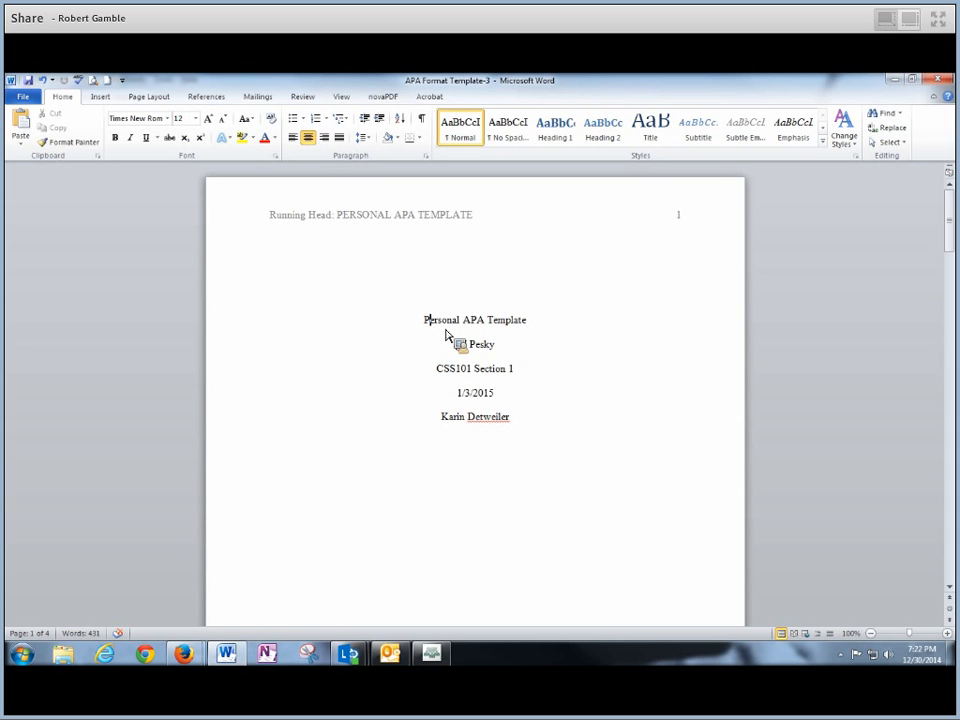
- Correct the title's first letter, then open Save As from the File menu
key("BackSpace")
type("P")
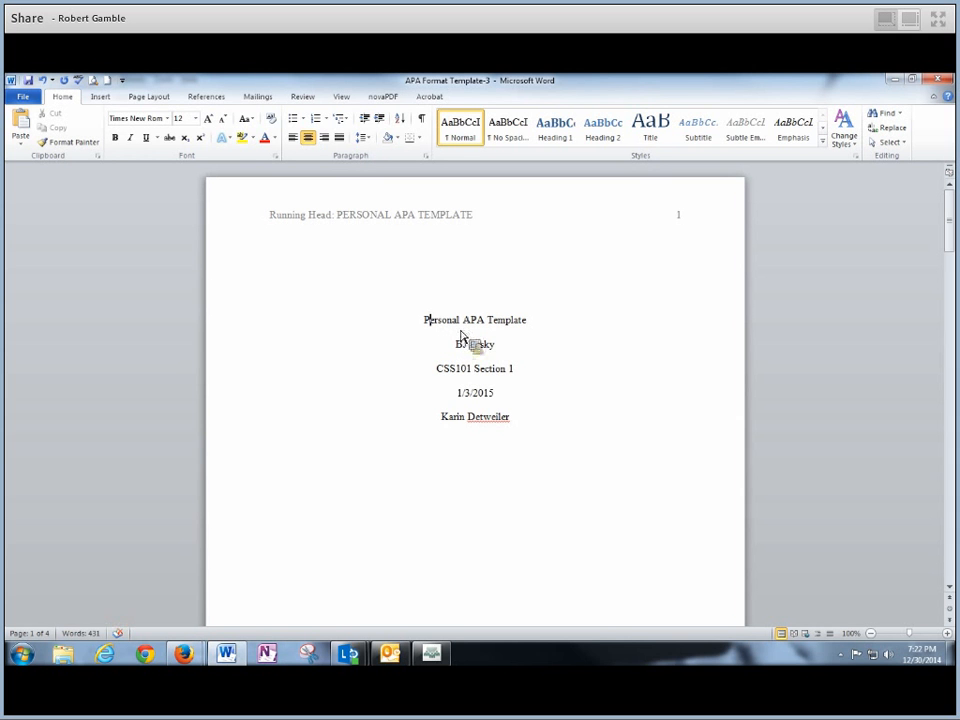
left_click(619, 382)
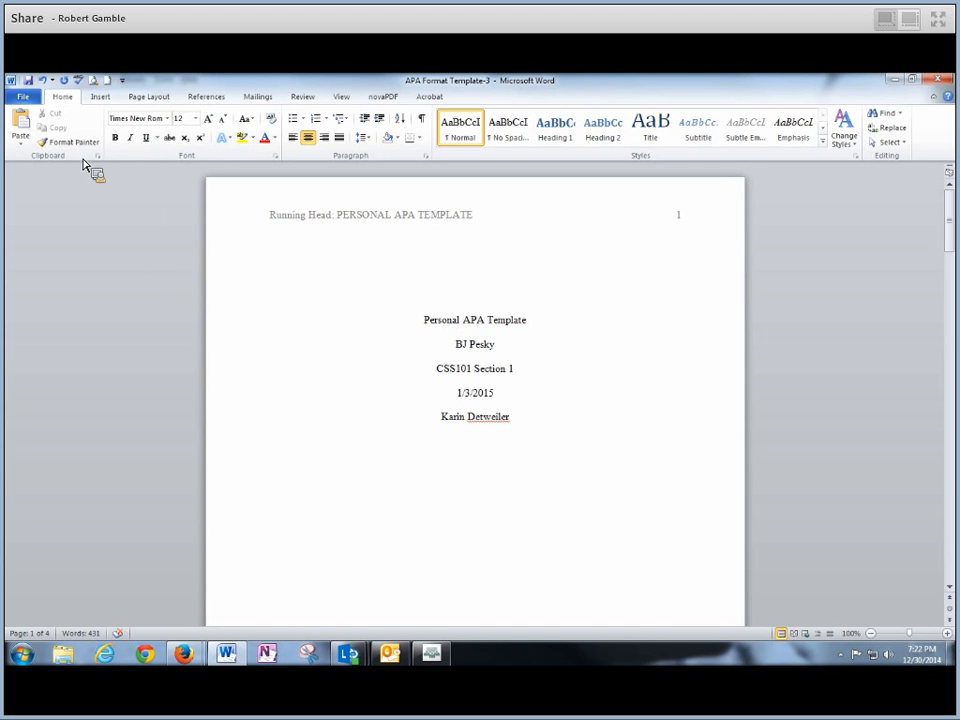
left_click(22, 97)
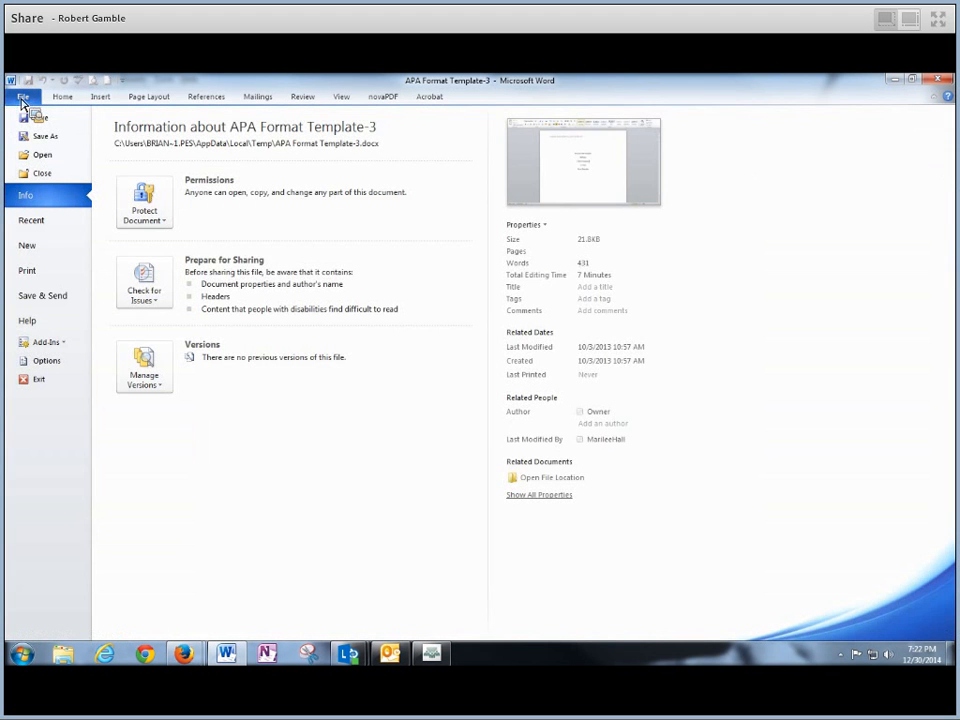
left_click(61, 140)
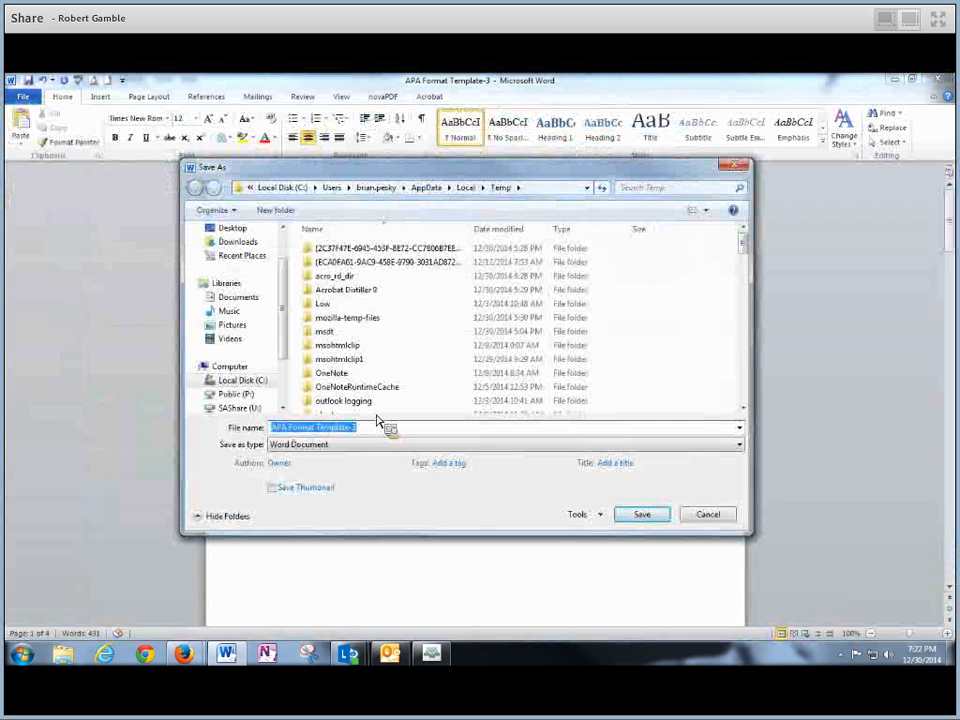
- Save the paper as 'APA Paper Template Assignment' in the Documents library
left_click_drag(370, 437, 242, 432)
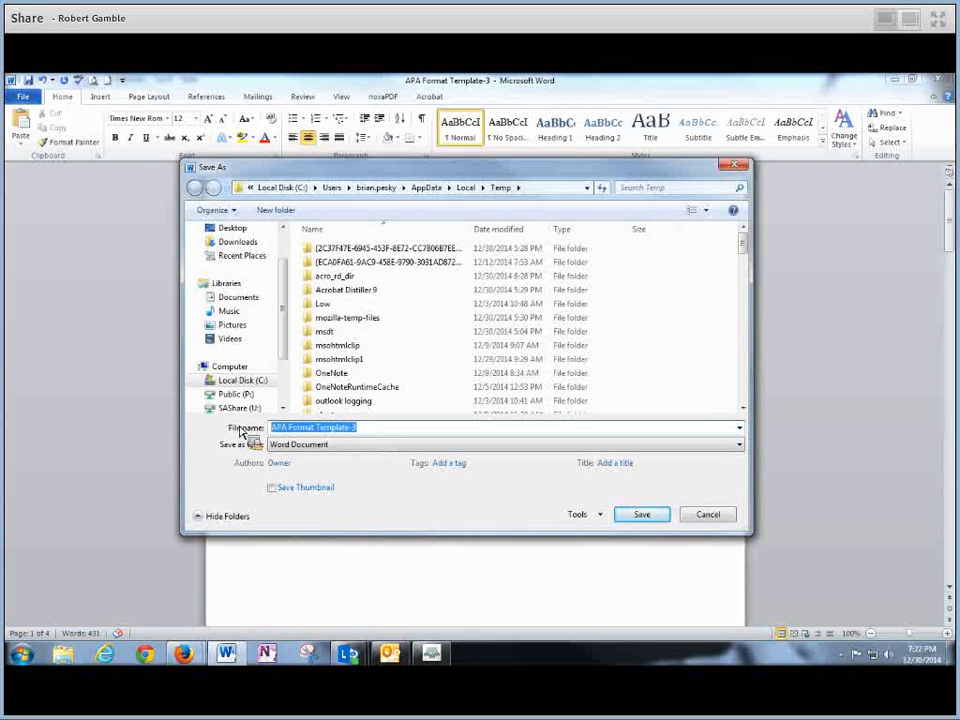
type("APA")
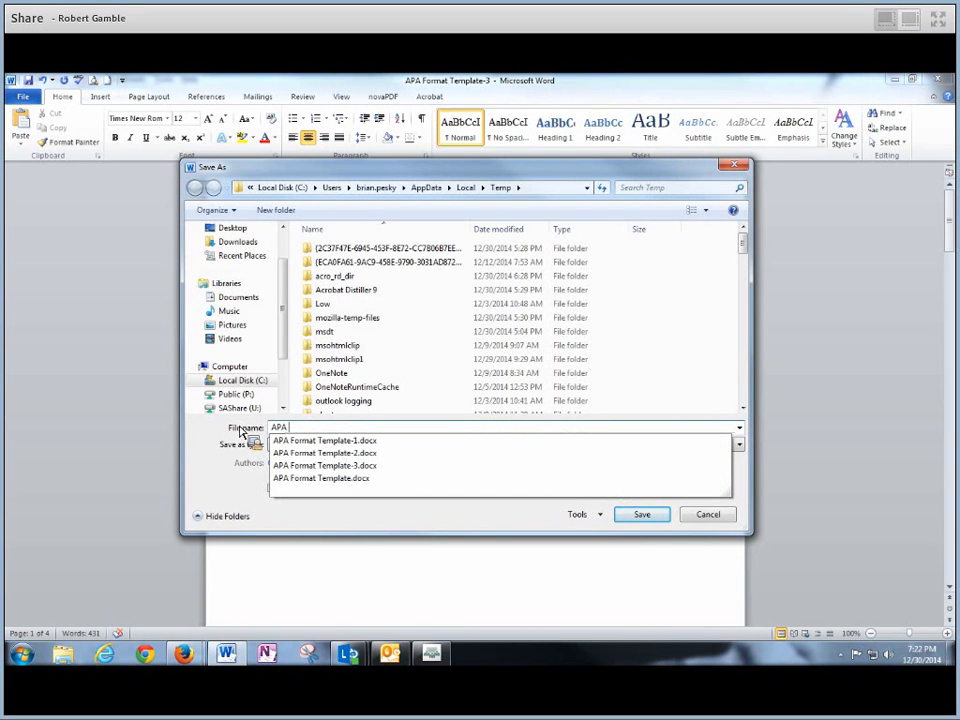
type(" Paper Template Assignment")
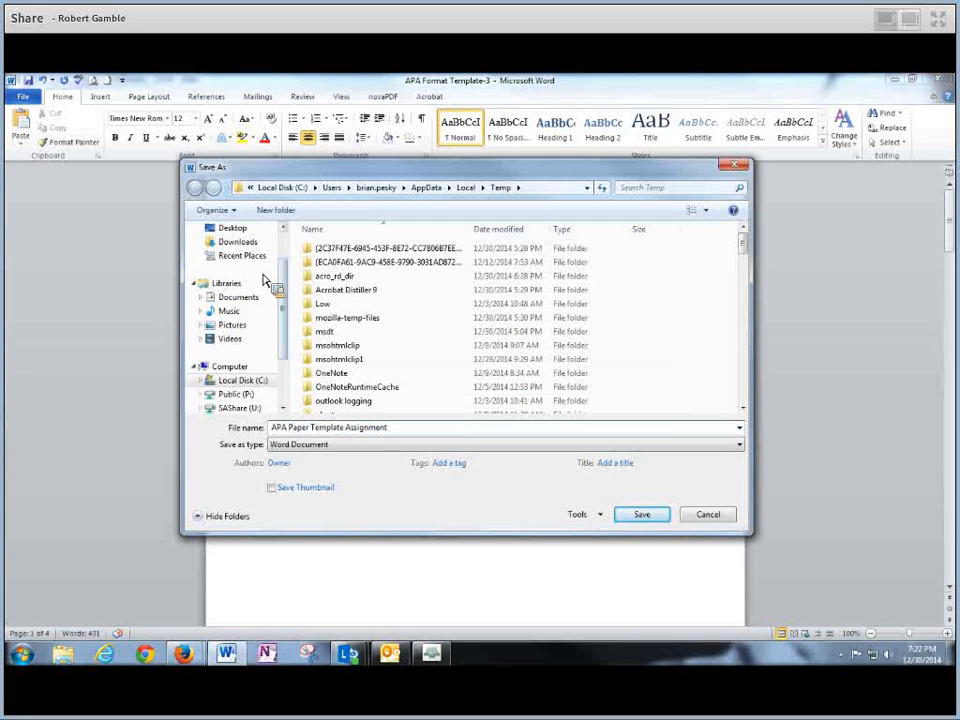
scroll(286, 320, "up", 1)
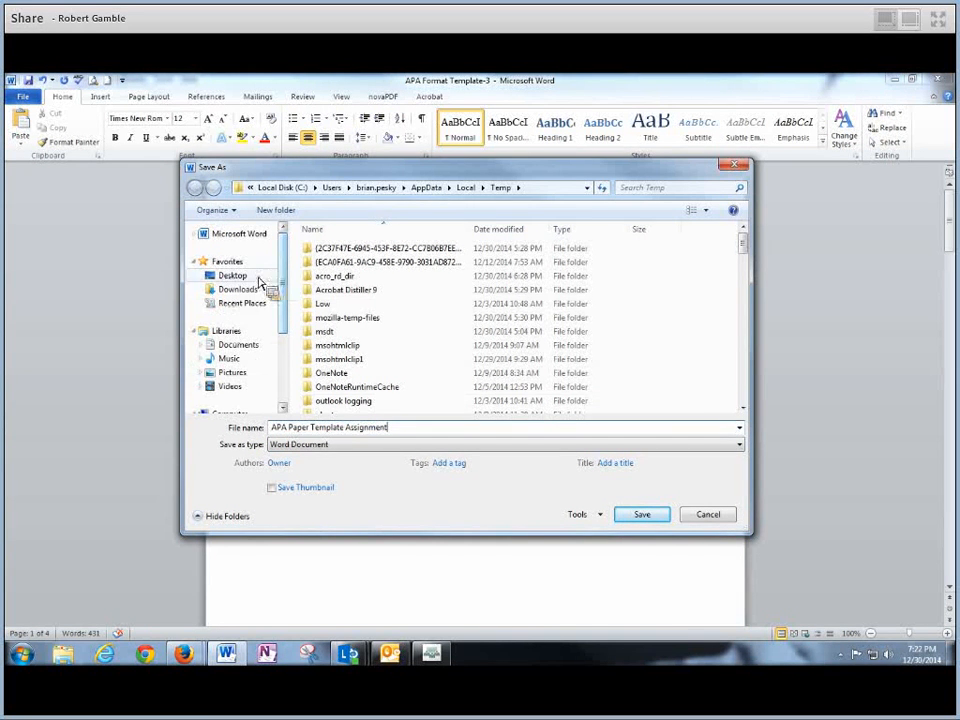
left_click(250, 278)
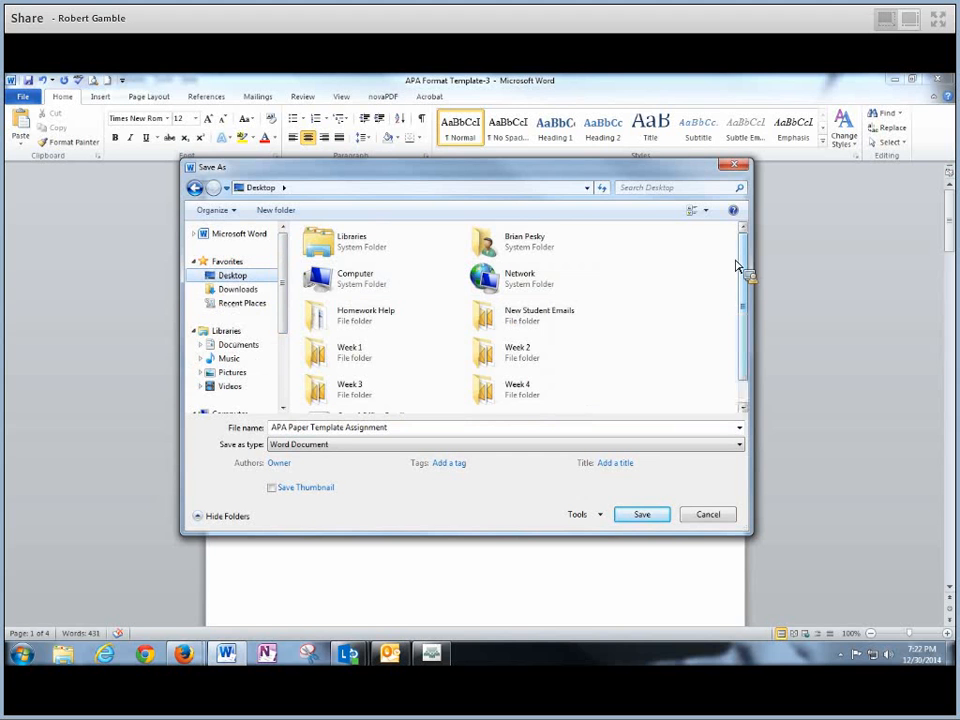
left_click_drag(741, 263, 750, 321)
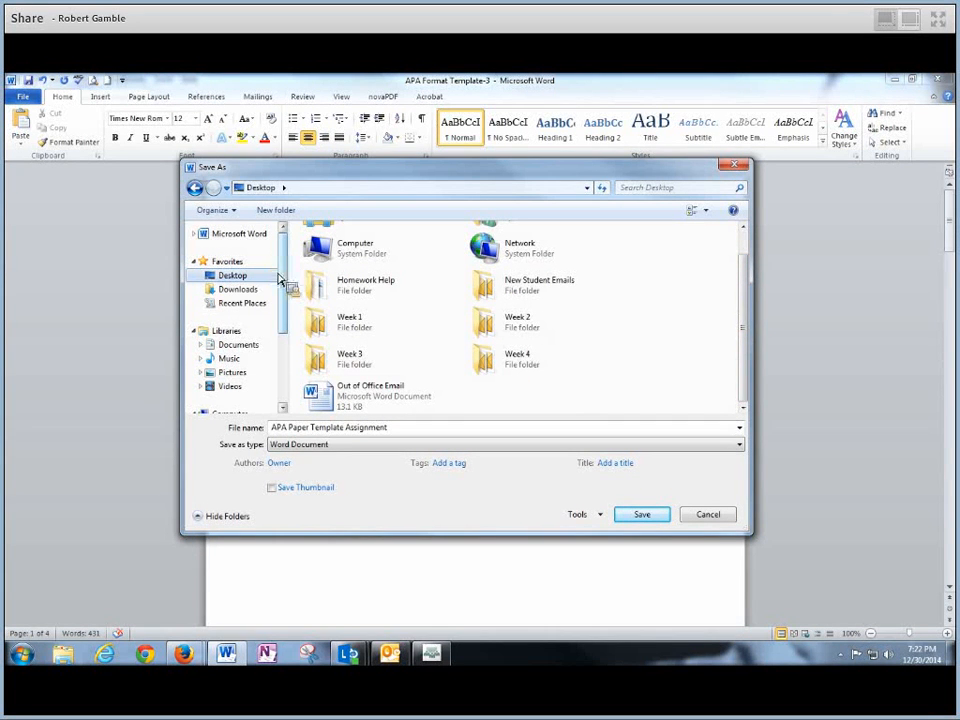
left_click(239, 346)
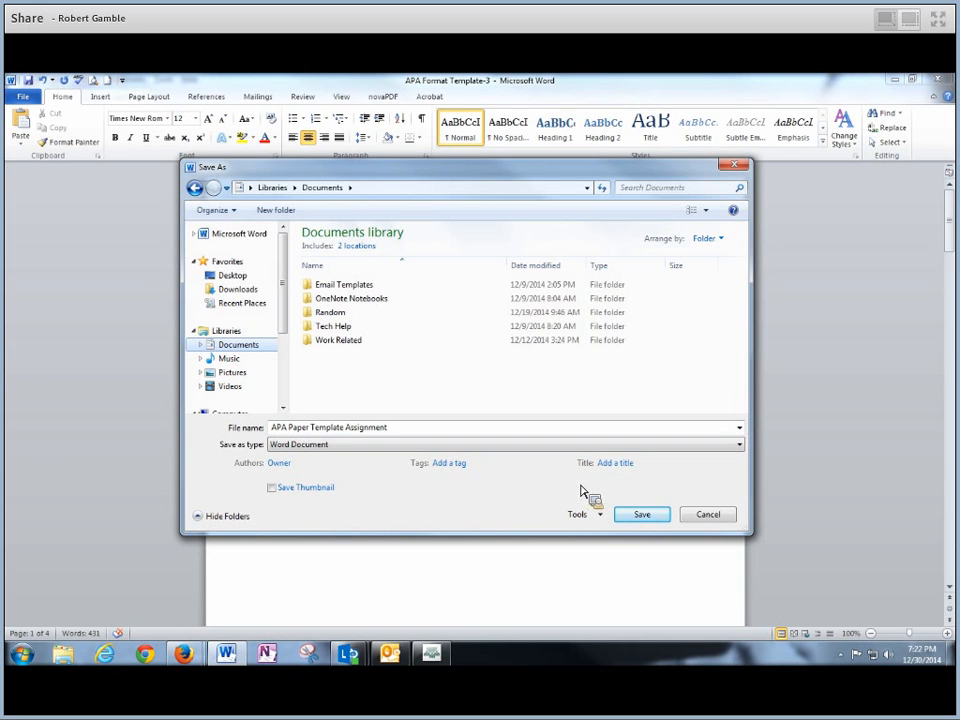
left_click(645, 520)
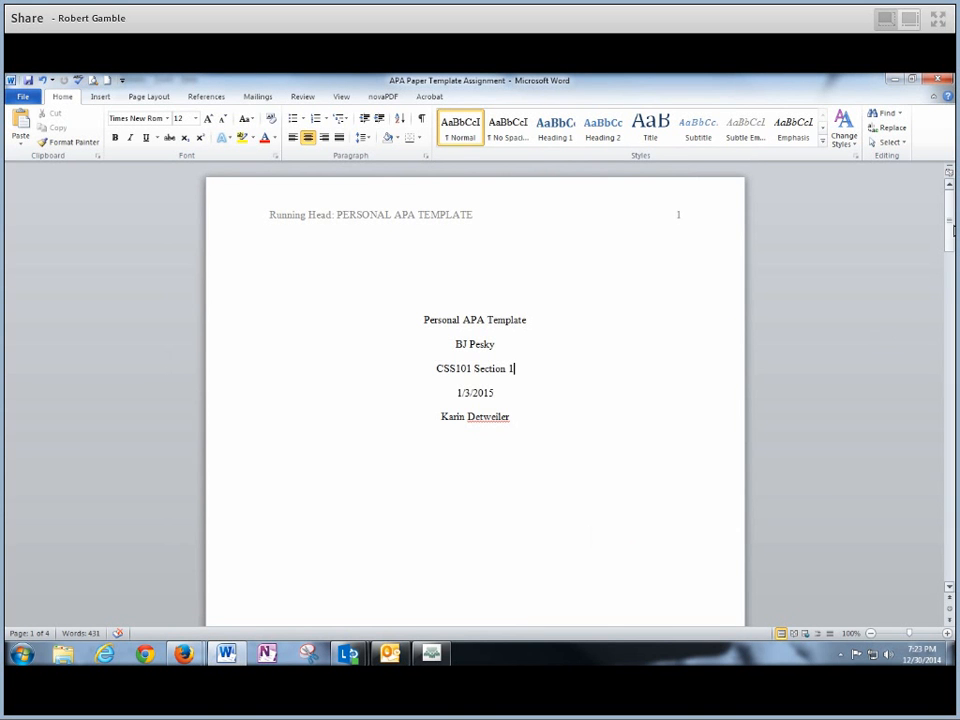
left_click_drag(953, 230, 951, 330)
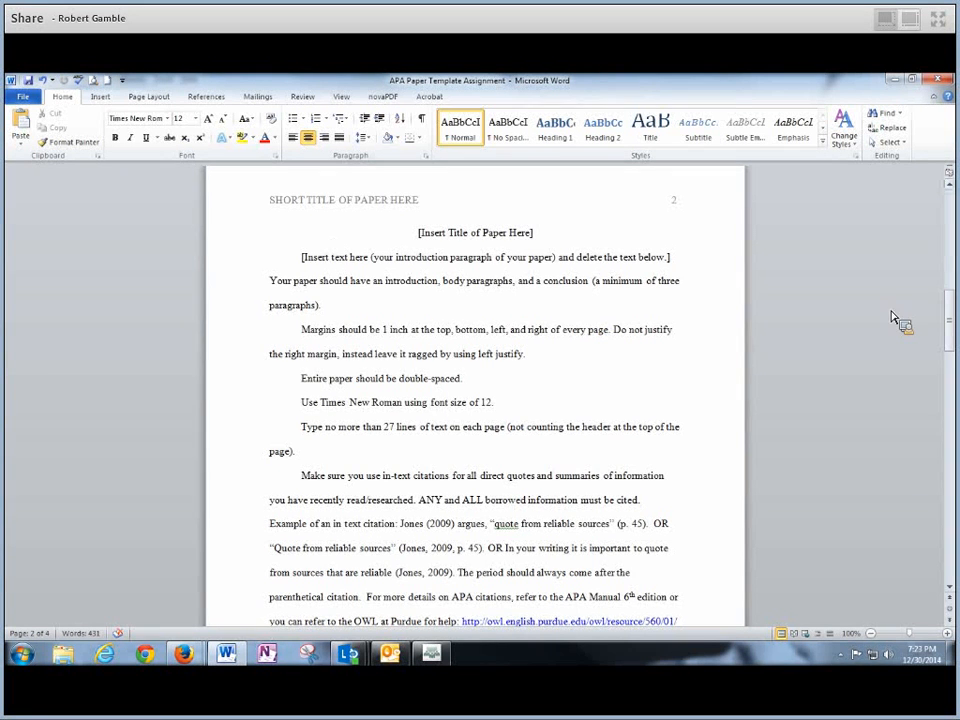
- Look over page 2's placeholder title and body text, then switch to the Canvas assignment instructions
mouse_move(949, 320)
left_mouse_down()
mouse_move(950, 239)
mouse_move(950, 325)
left_mouse_up()
left_click_drag(422, 242, 570, 242)
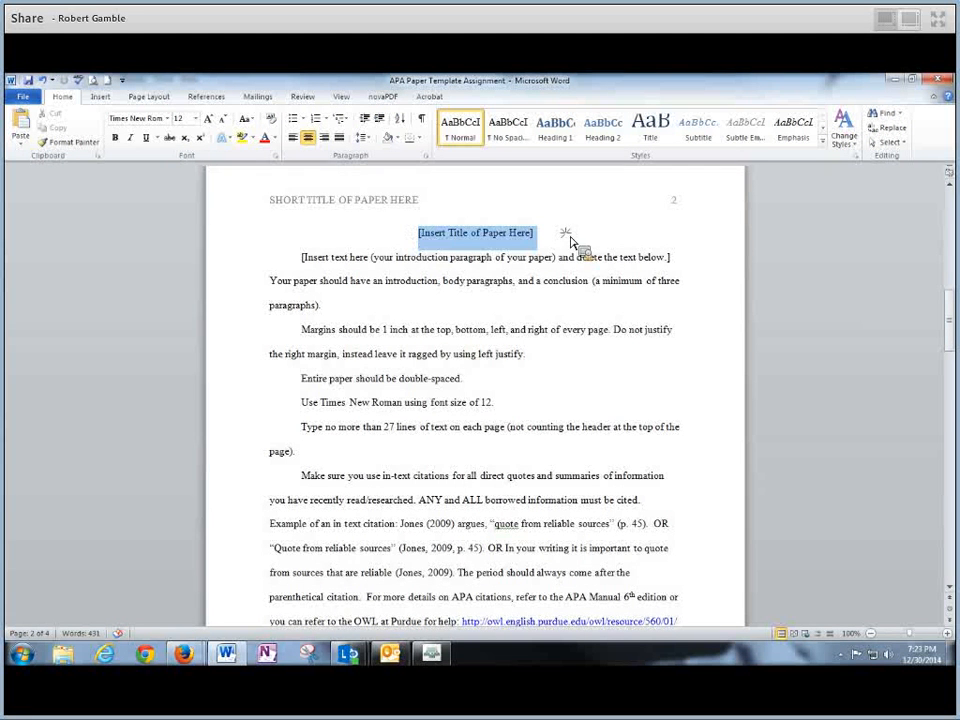
left_click_drag(303, 260, 700, 583)
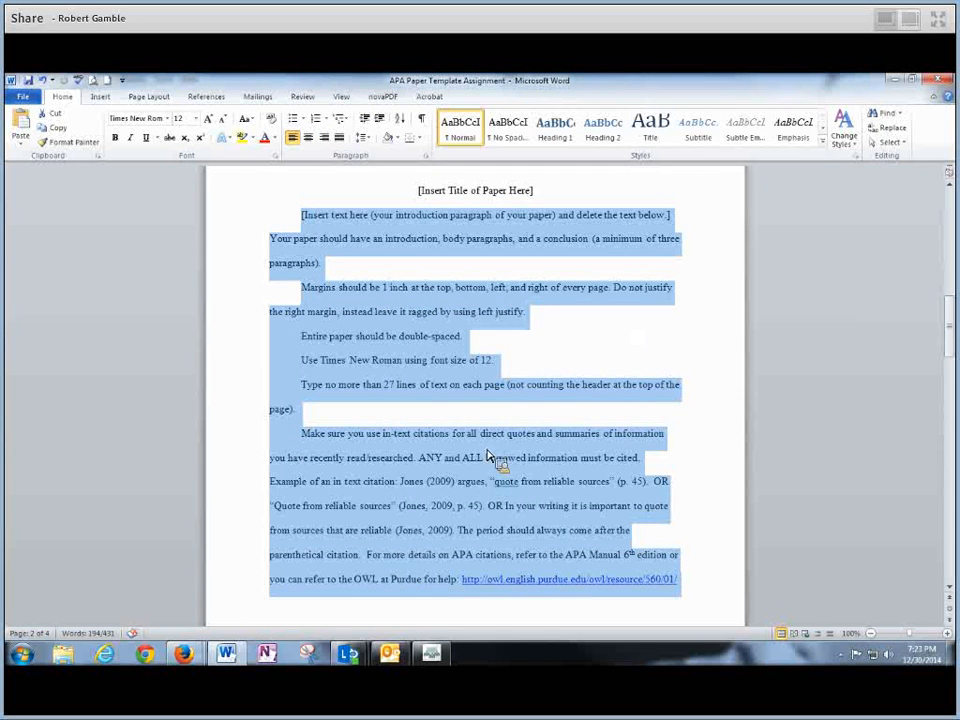
left_click(545, 340)
scroll(490, 290, "up", 1)
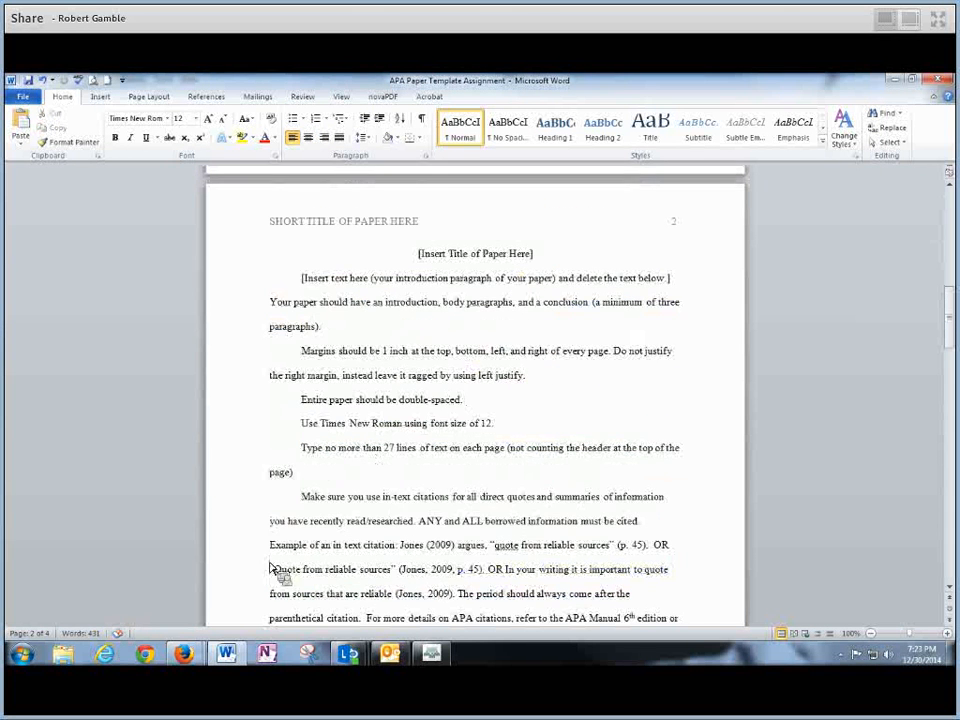
mouse_move(185, 655)
left_click(226, 600)
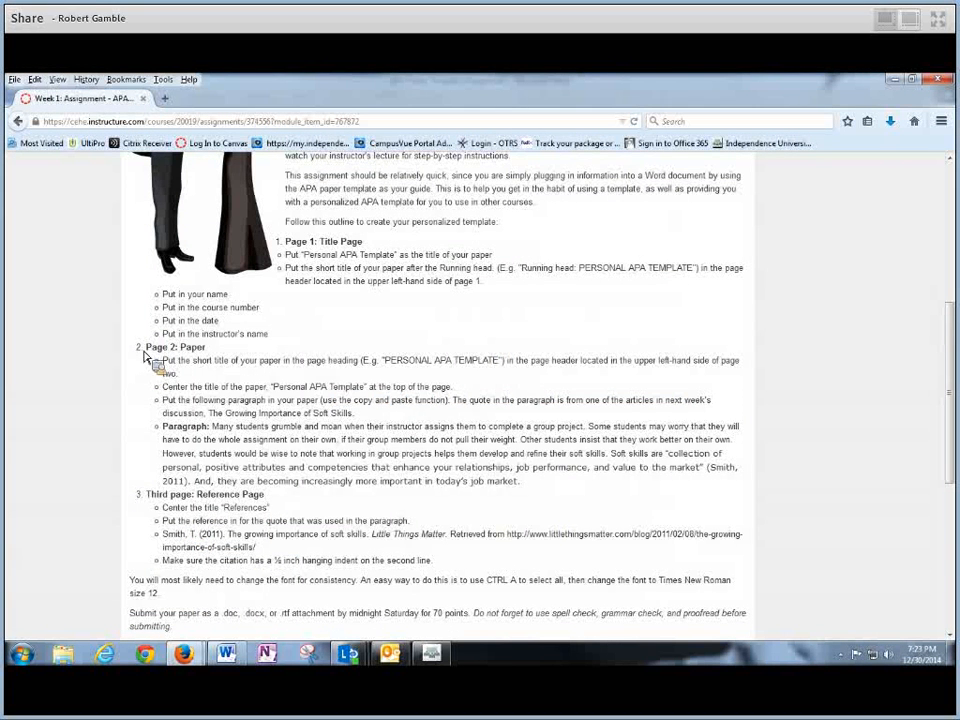
- Highlight the Page 2: Paper instructions and the example header text PERSONAL APA TEMPLATE
left_click_drag(145, 350, 386, 361)
left_click_drag(386, 361, 312, 243)
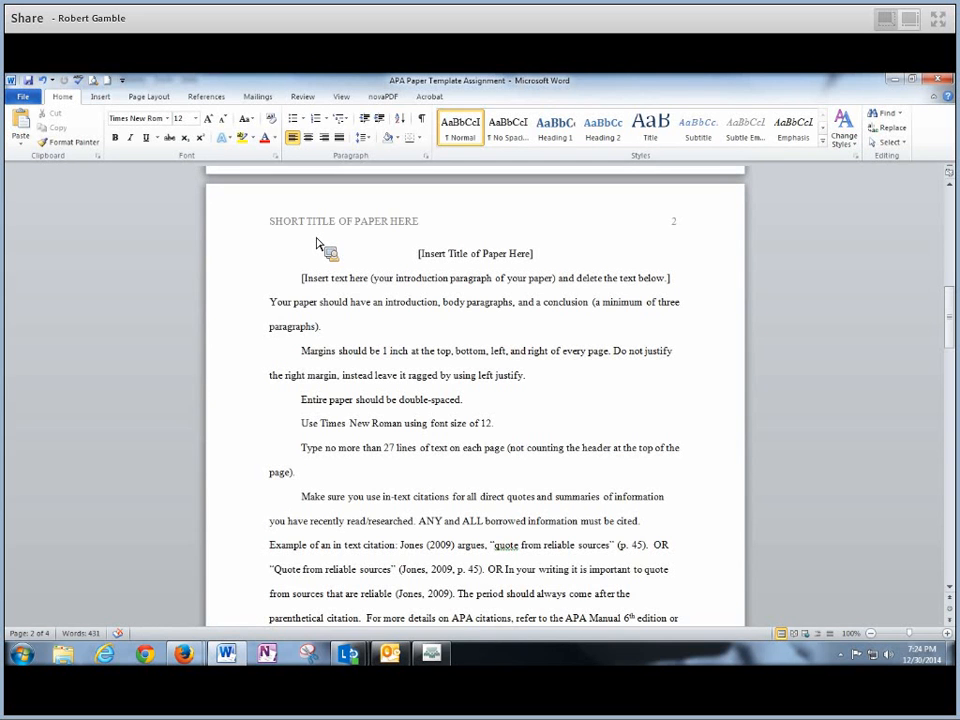
- Replace page 2's header 'SHORT TITLE OF PAPER HERE' with PERSONAL APA TEMPLATE and close the header
left_click_drag(313, 245, 420, 232)
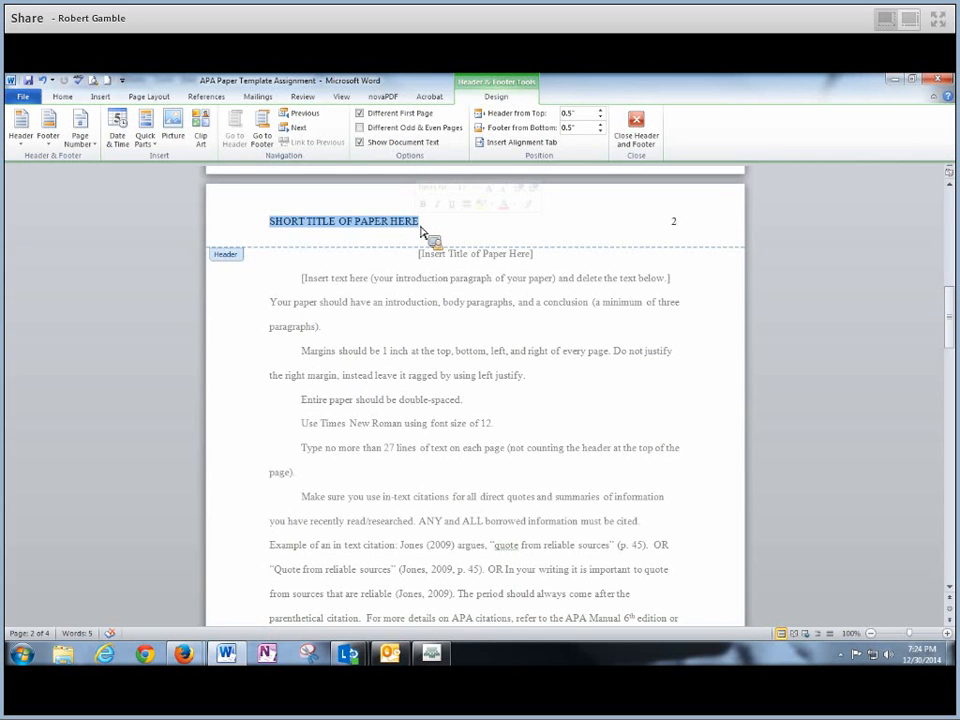
type("PERSONAL APA TEMPLATE")
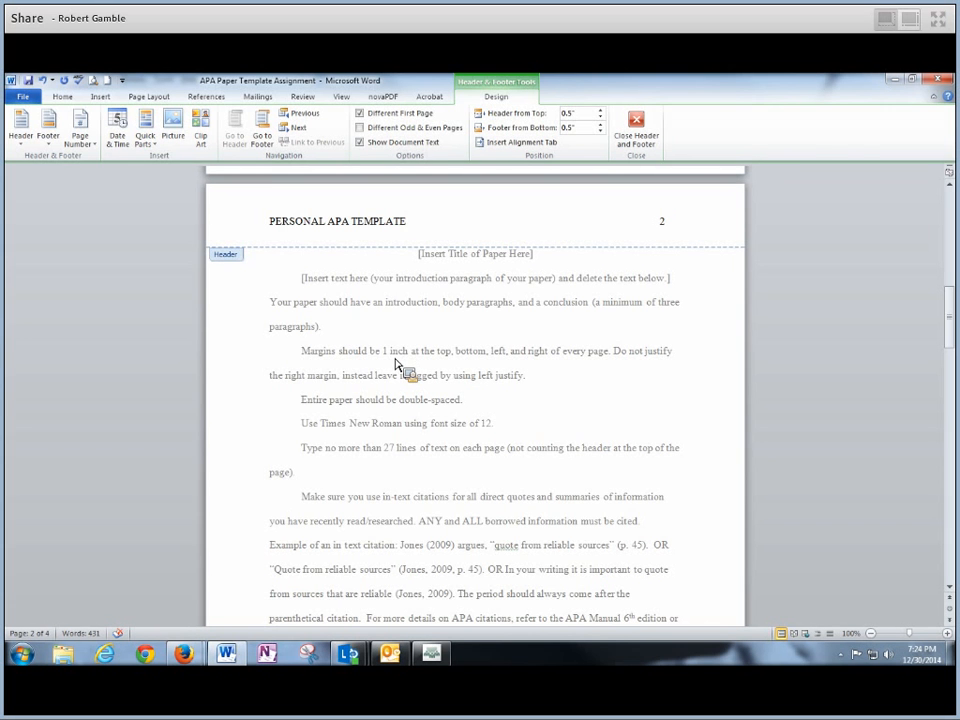
double_click(349, 305)
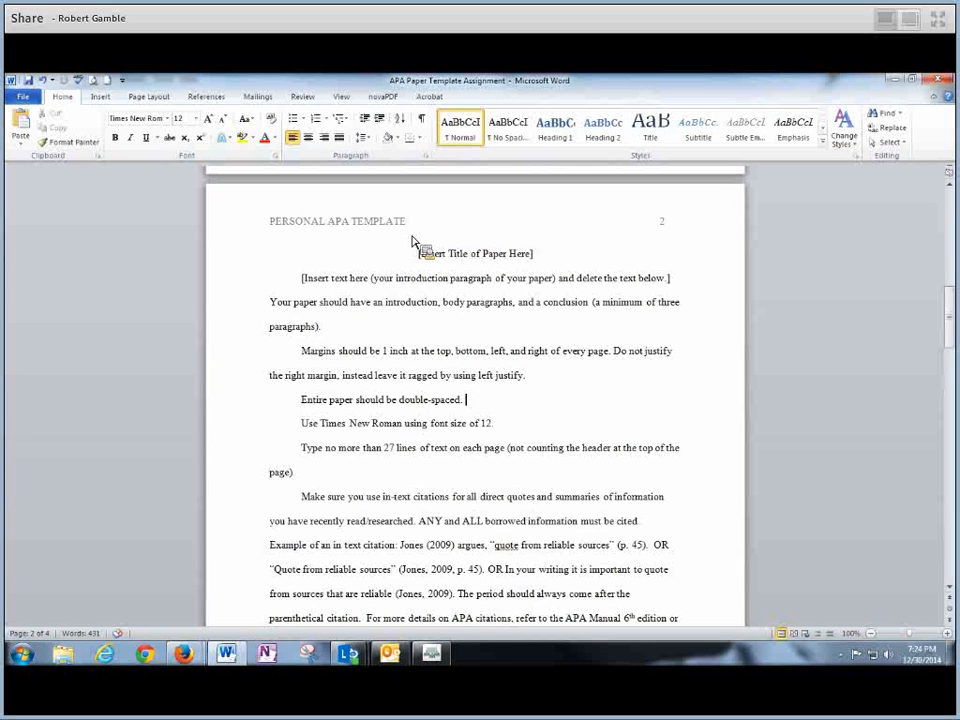
- Check the required title 'Personal APA Template' on the Canvas assignment page, then return to Word
left_click_drag(412, 256, 673, 574)
left_click(531, 383)
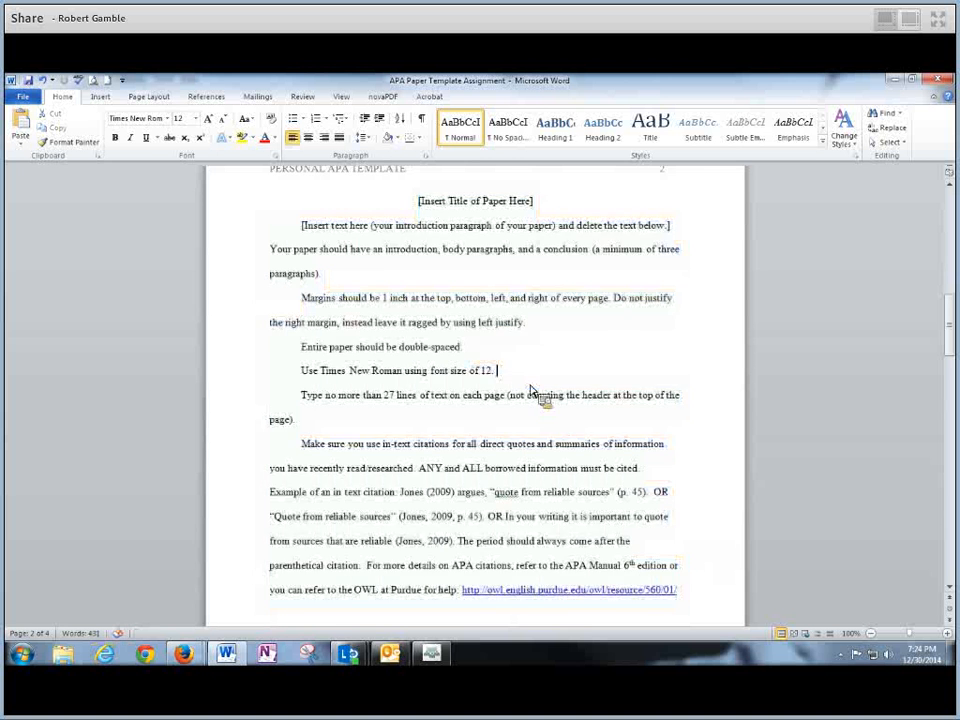
scroll(531, 386, "up", 2)
left_click_drag(417, 265, 535, 265)
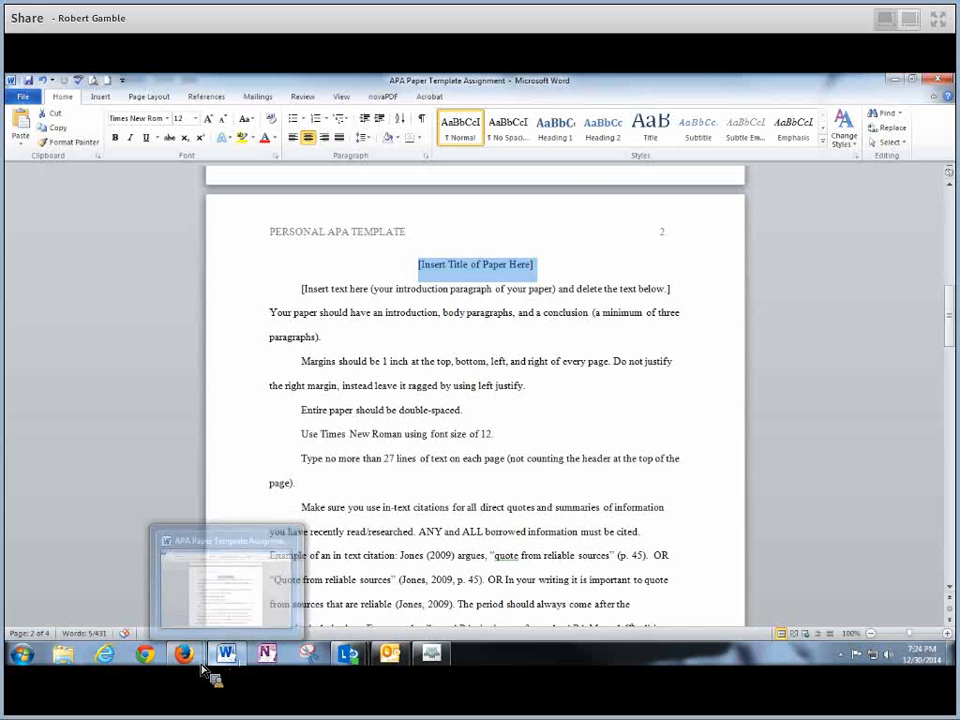
mouse_move(189, 668)
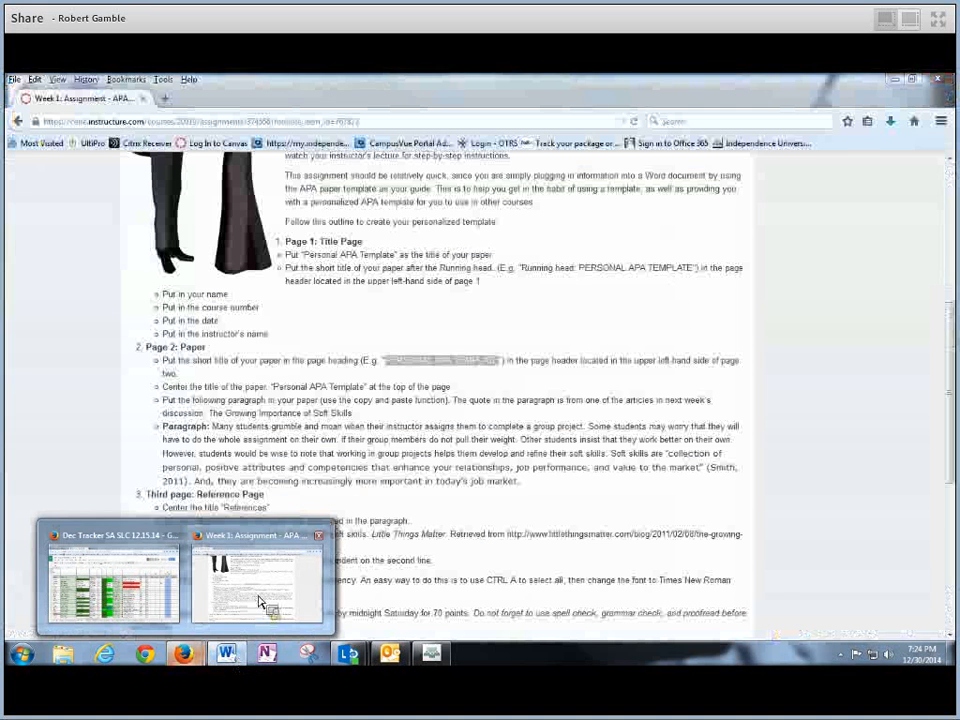
left_click(258, 602)
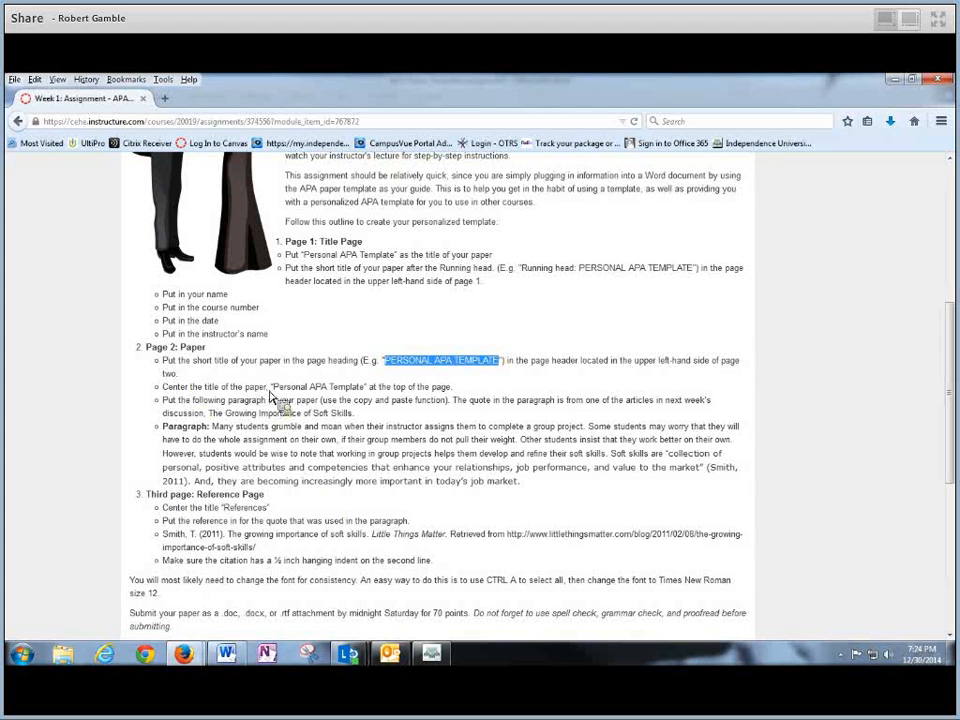
left_click_drag(272, 388, 366, 388)
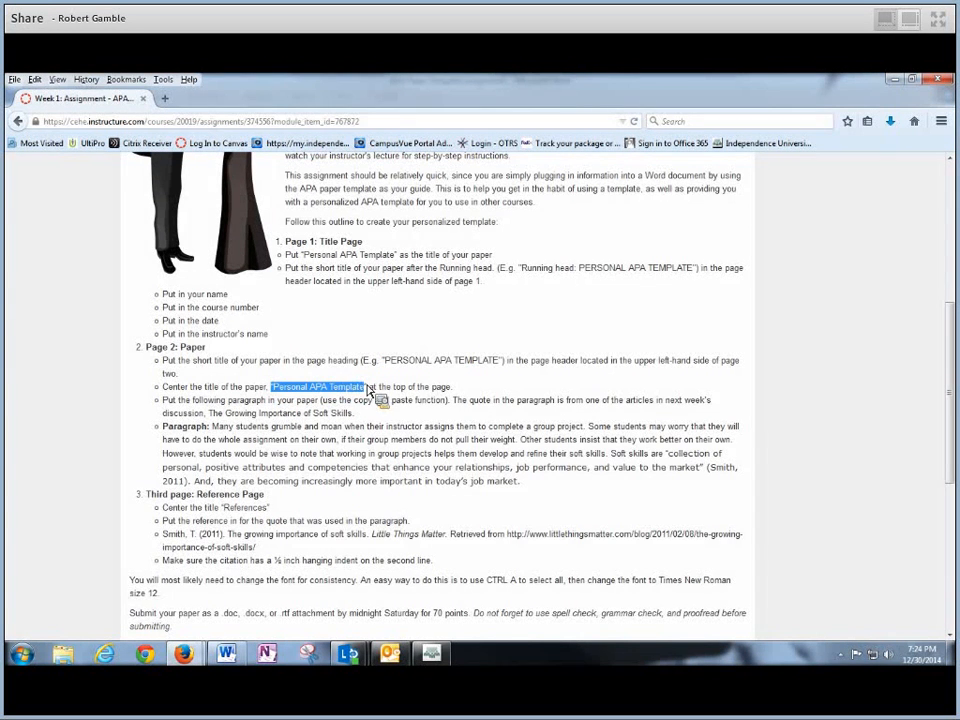
left_click(229, 656)
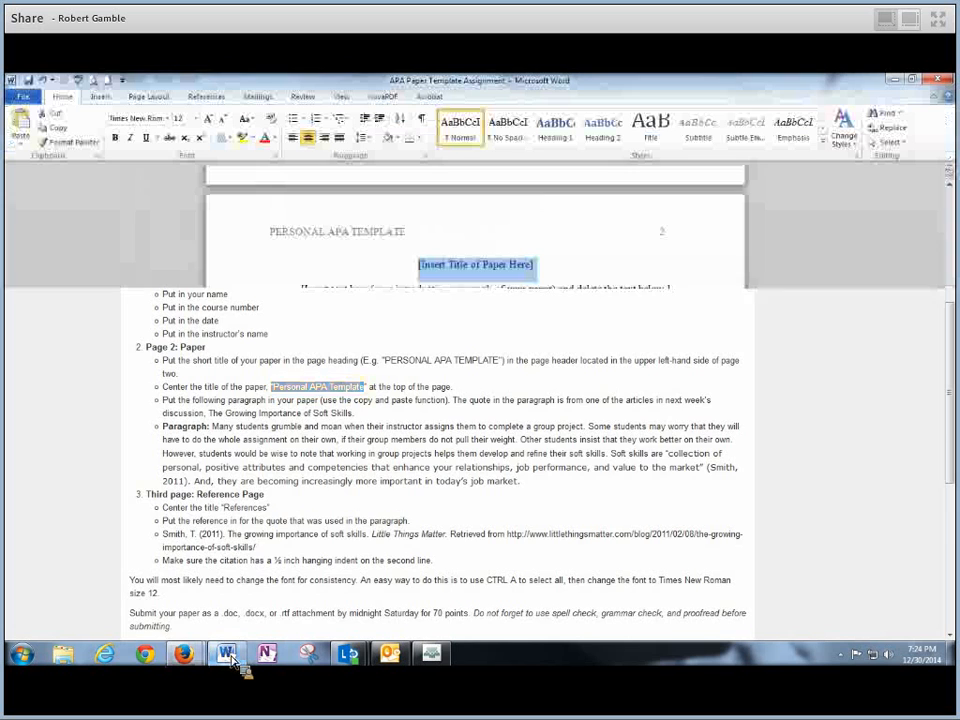
- Replace '[Insert Title of Paper Here]' with Personal APA Template and select page 2's placeholder body text
left_click(448, 266)
left_click(421, 268)
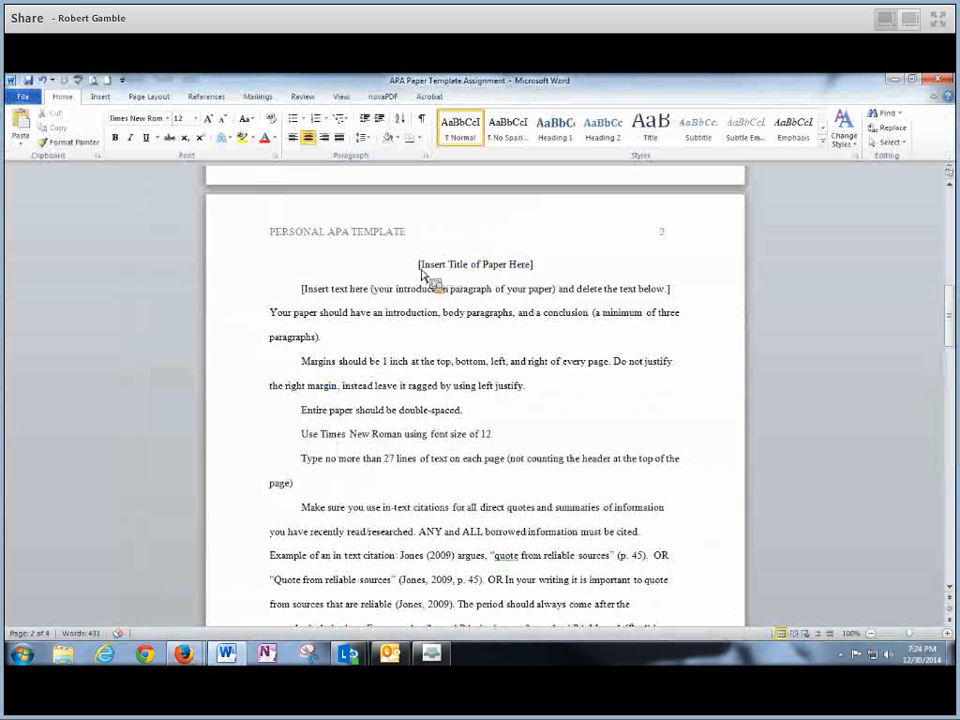
left_click_drag(419, 268, 534, 272)
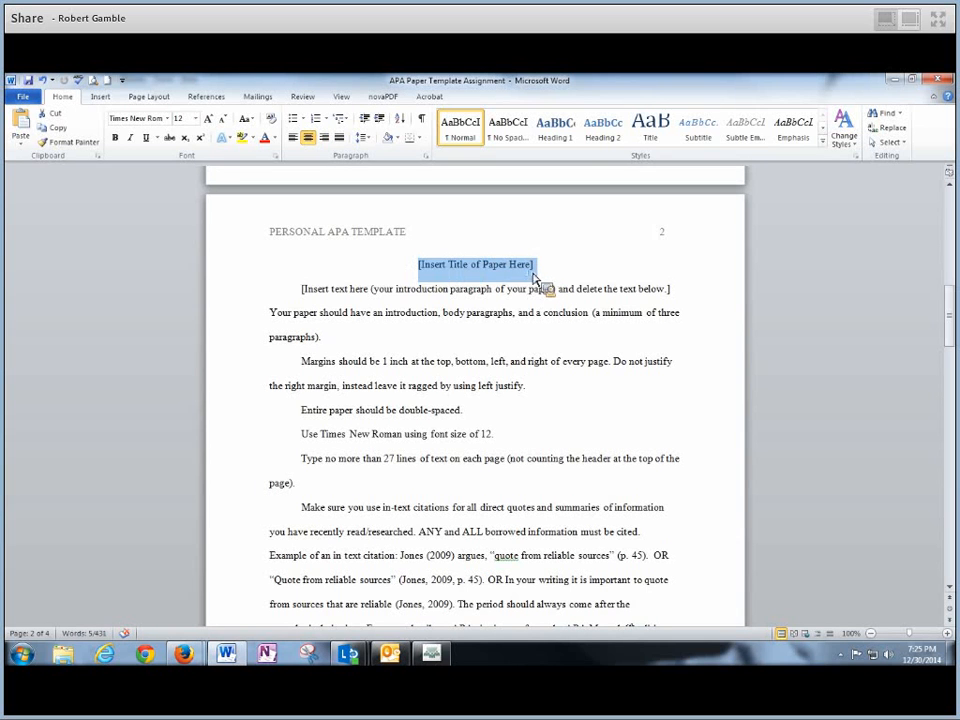
type("P")
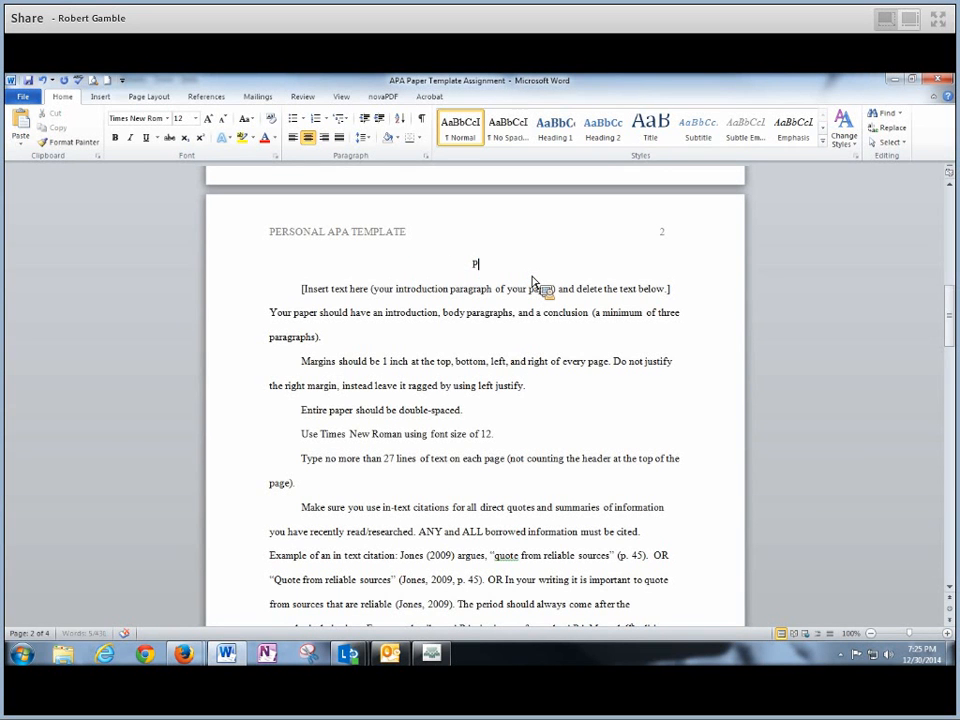
type("ersonal")
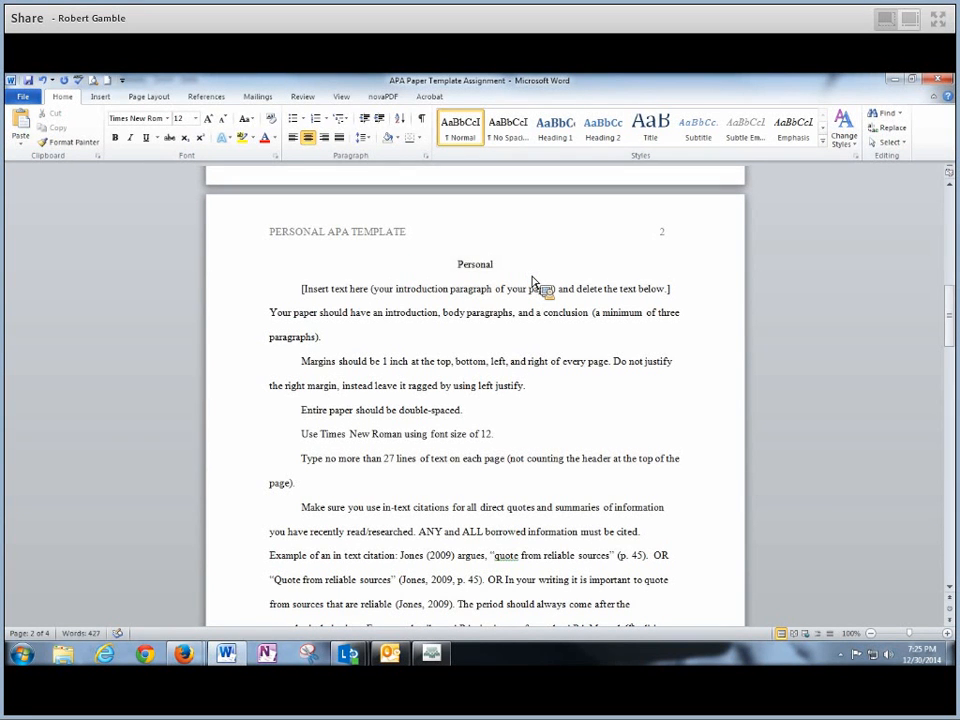
type(" APA Template")
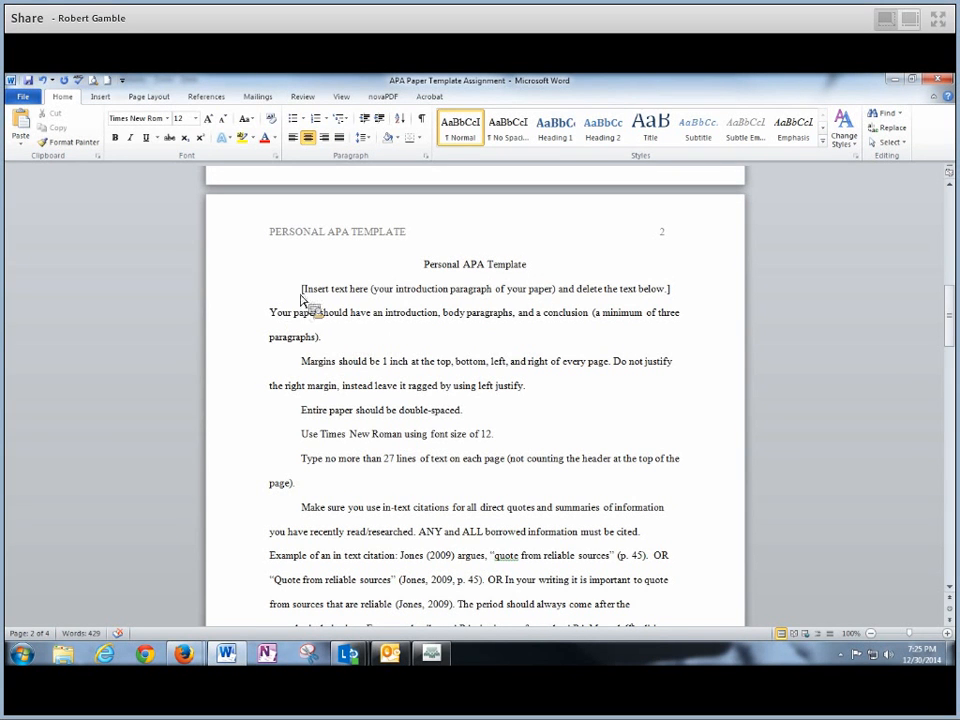
left_click_drag(300, 294, 684, 577)
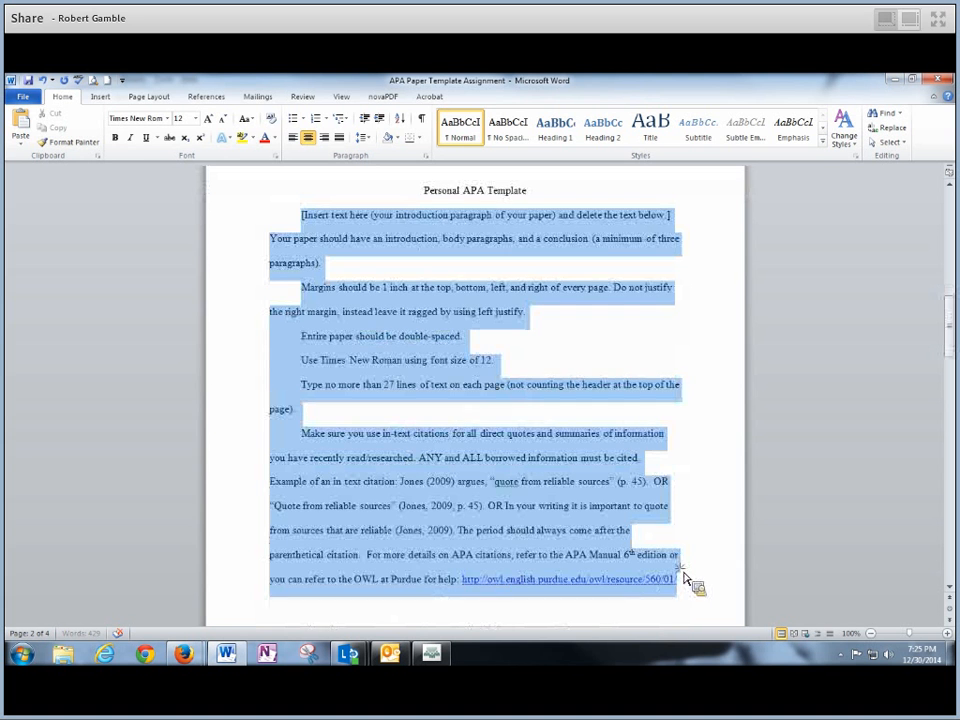
- Delete the placeholder instructional body text on page 2
left_click(397, 359)
left_click_drag(302, 215, 685, 591)
left_click(300, 225)
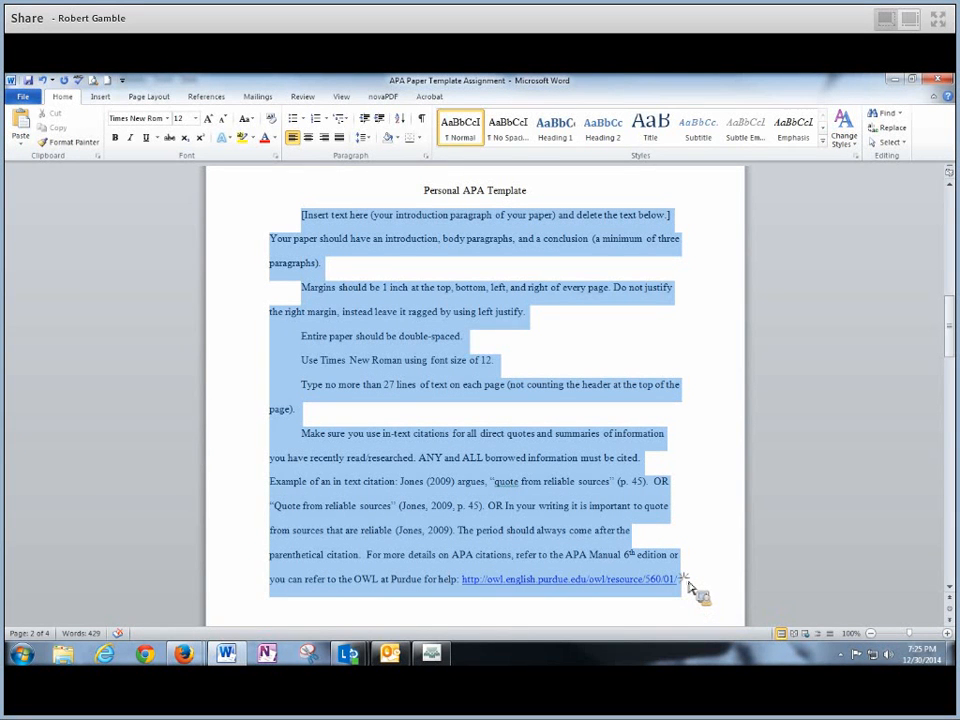
left_click_drag(688, 588, 692, 588)
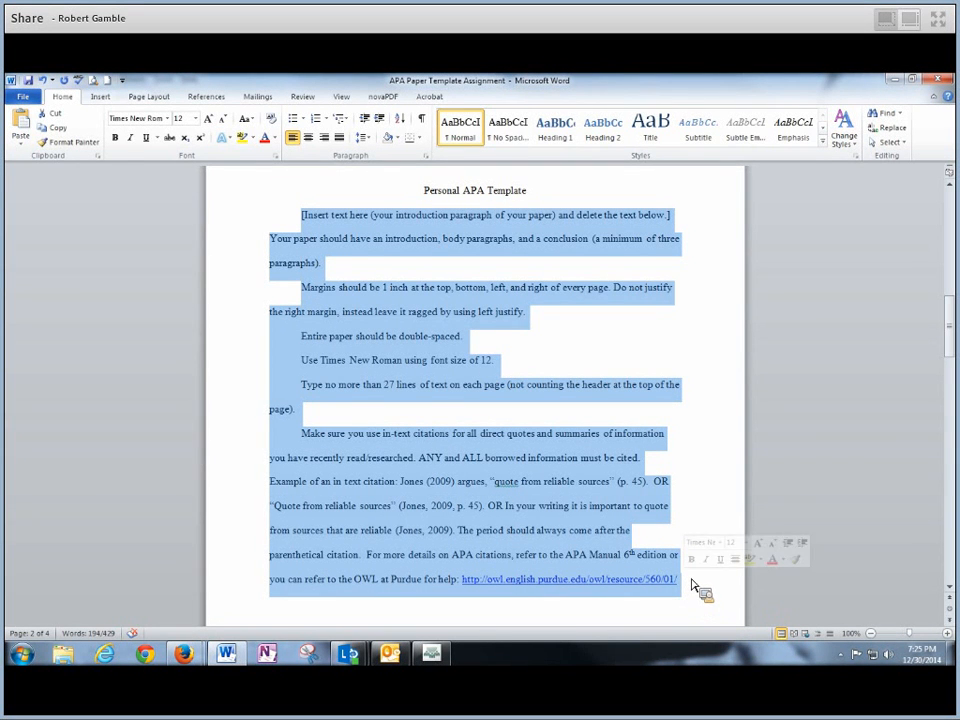
key("Delete")
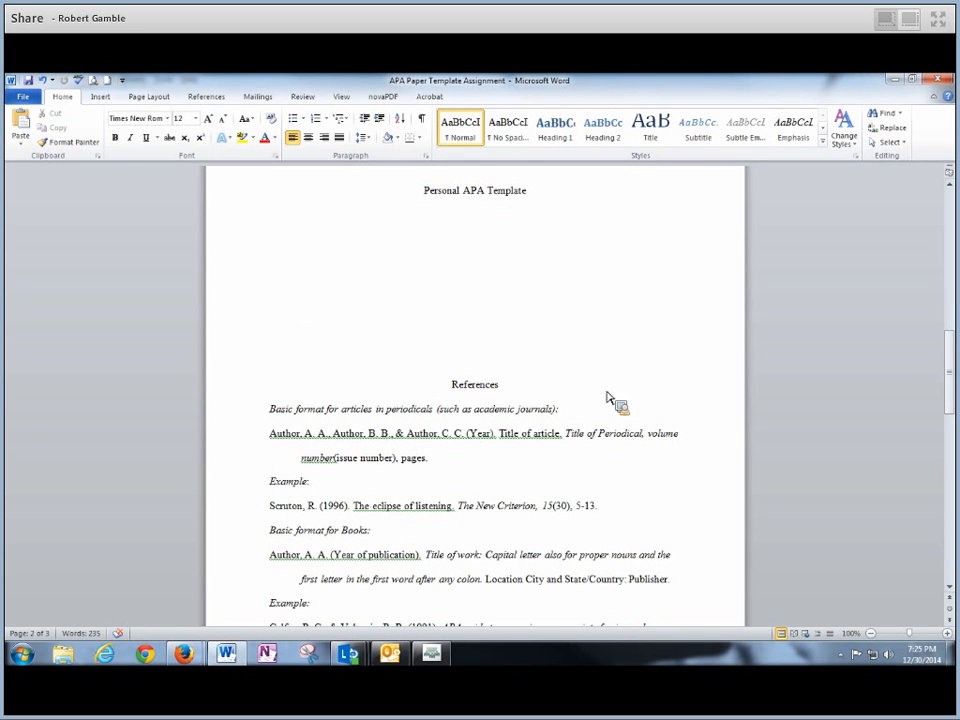
mouse_move(946, 389)
left_mouse_down()
mouse_move(947, 332)
mouse_move(949, 400)
left_mouse_up()
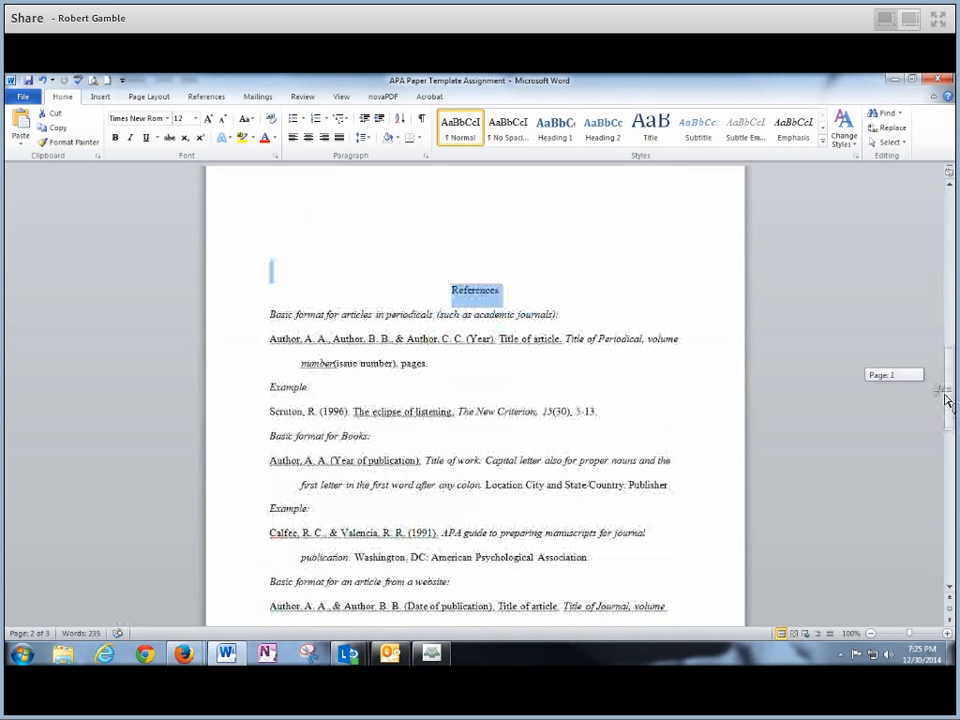
- Insert a page break before References so it starts page 3, leaving page 2 blank
left_click(437, 300)
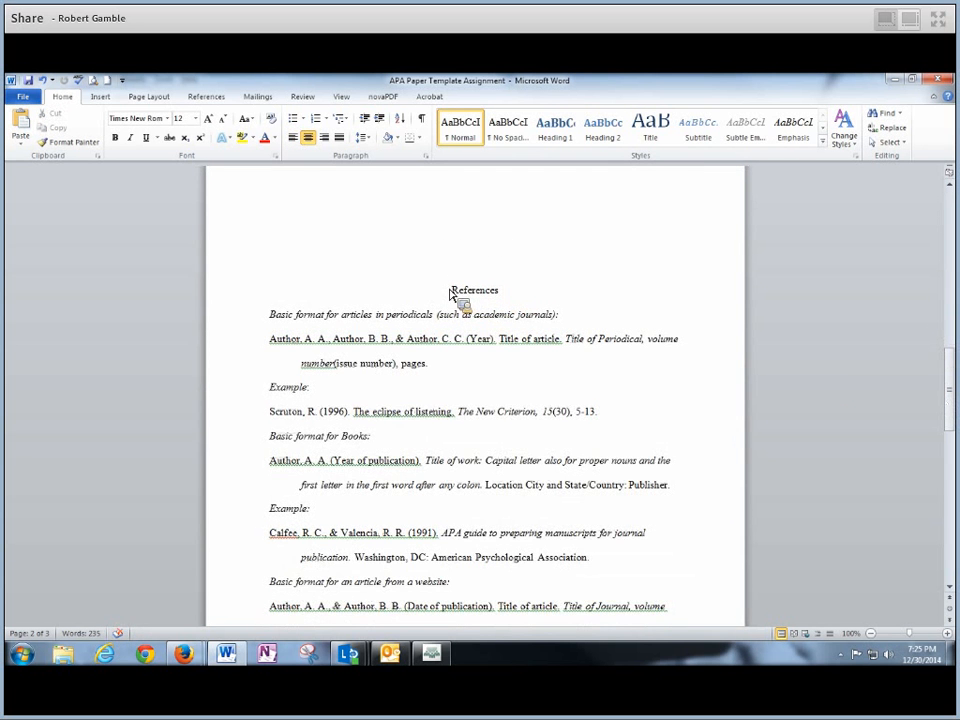
left_click_drag(452, 292, 568, 589)
left_click(440, 298)
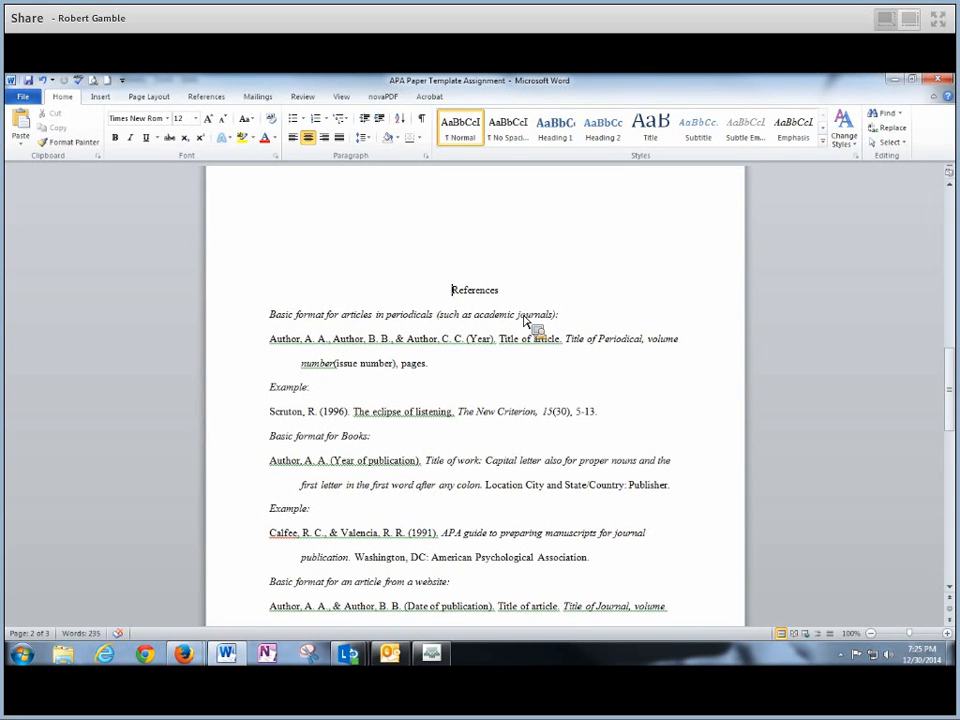
key("ctrl+Return")
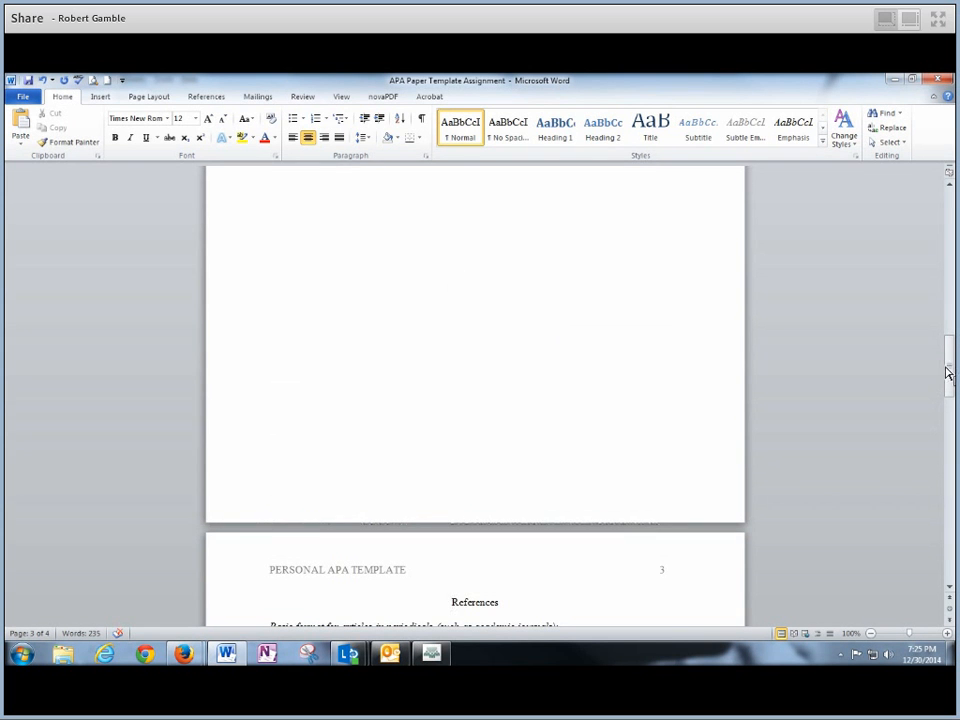
mouse_move(949, 368)
left_mouse_down()
mouse_move(950, 318)
mouse_move(950, 437)
mouse_move(950, 345)
left_mouse_up()
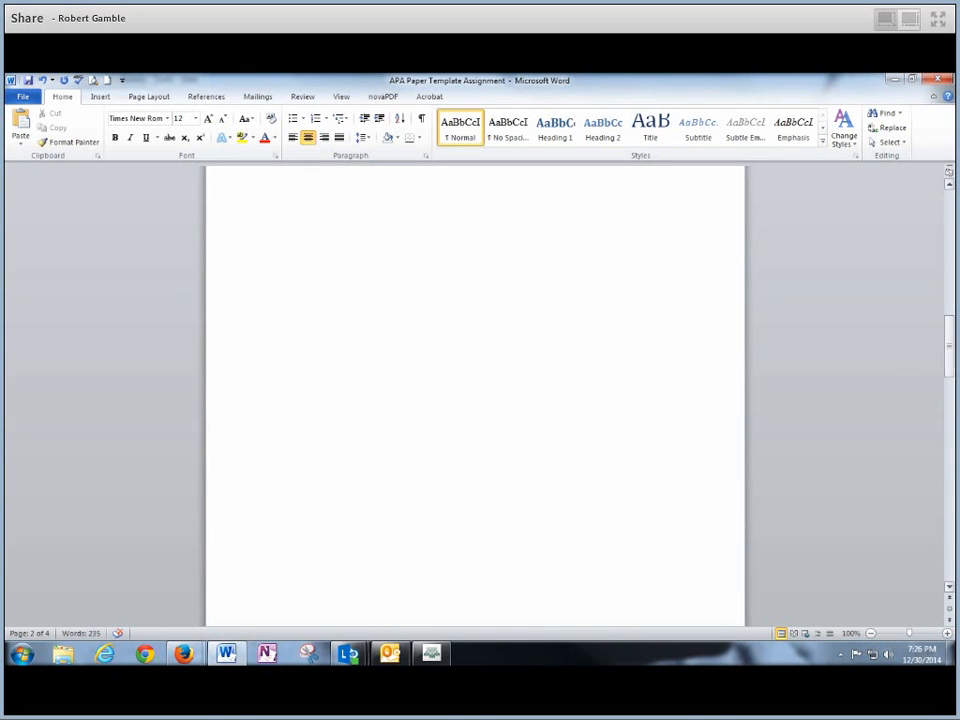
left_click_drag(949, 361, 949, 324)
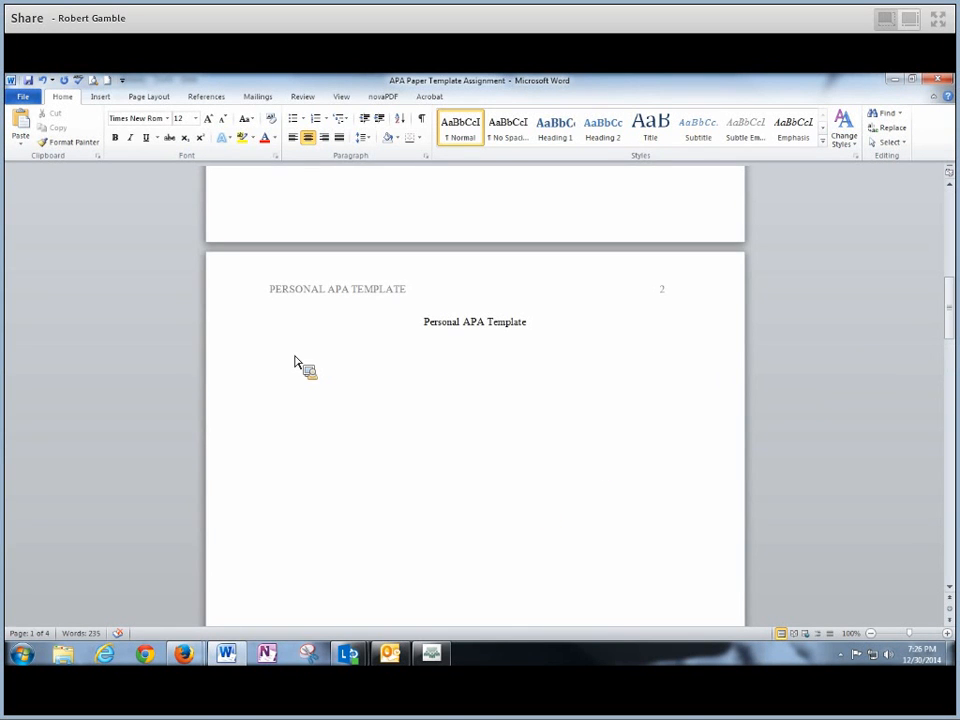
left_click_drag(295, 363, 530, 490)
- Copy the sample soft-skills paragraph beginning 'Many' from the Canvas assignment instructions
left_click(510, 487)
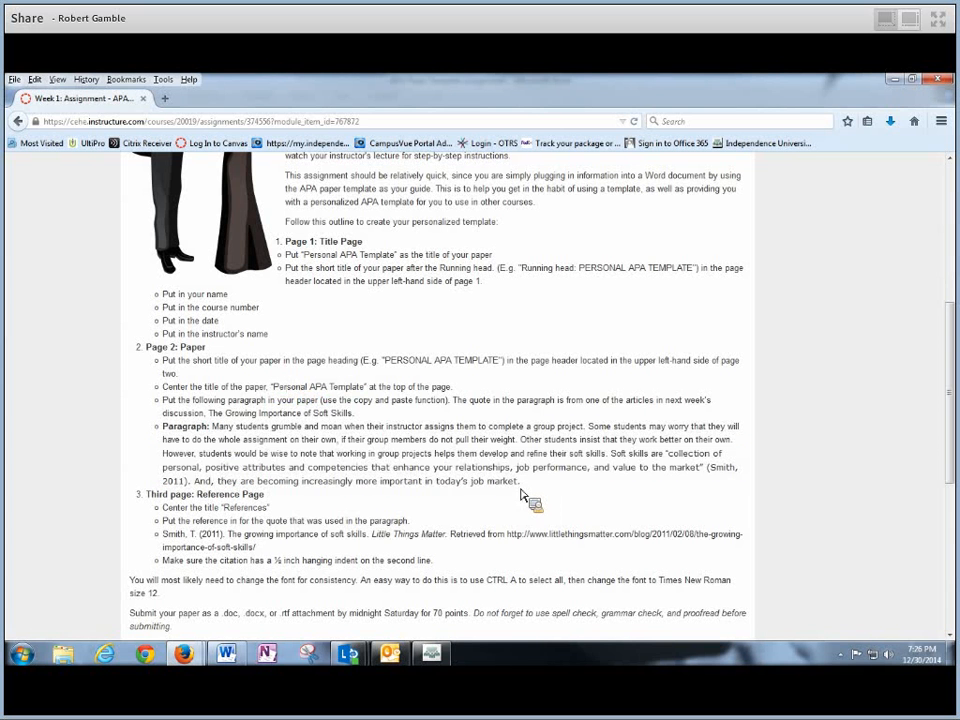
left_click_drag(214, 433, 530, 492)
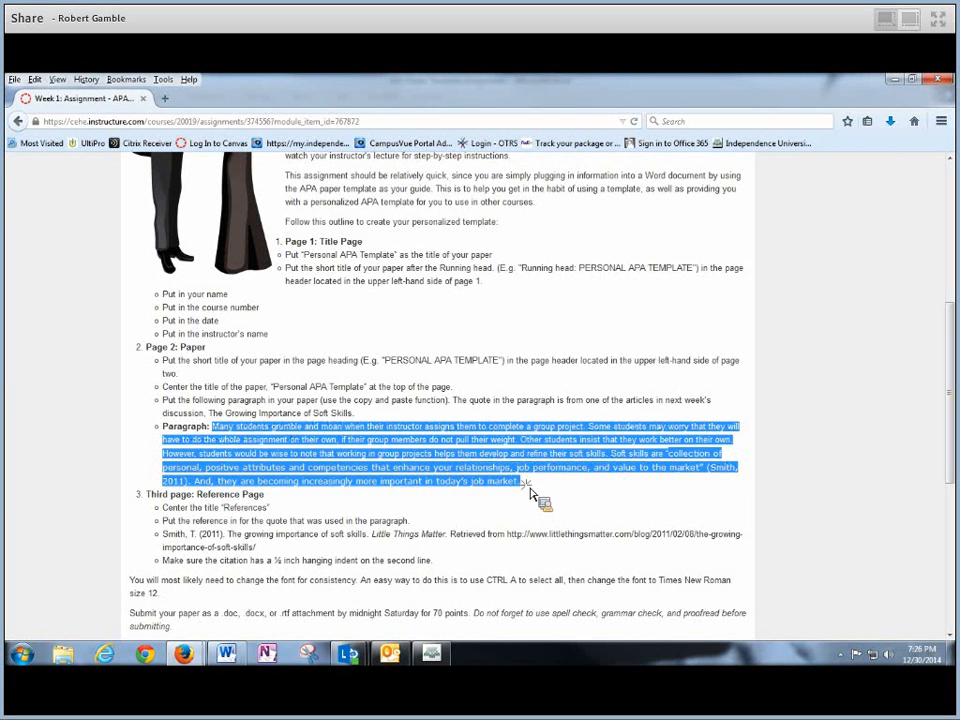
left_click(222, 439)
mouse_move(214, 433)
left_mouse_down()
mouse_move(643, 454)
mouse_move(629, 443)
mouse_move(648, 484)
mouse_move(466, 484)
left_mouse_up()
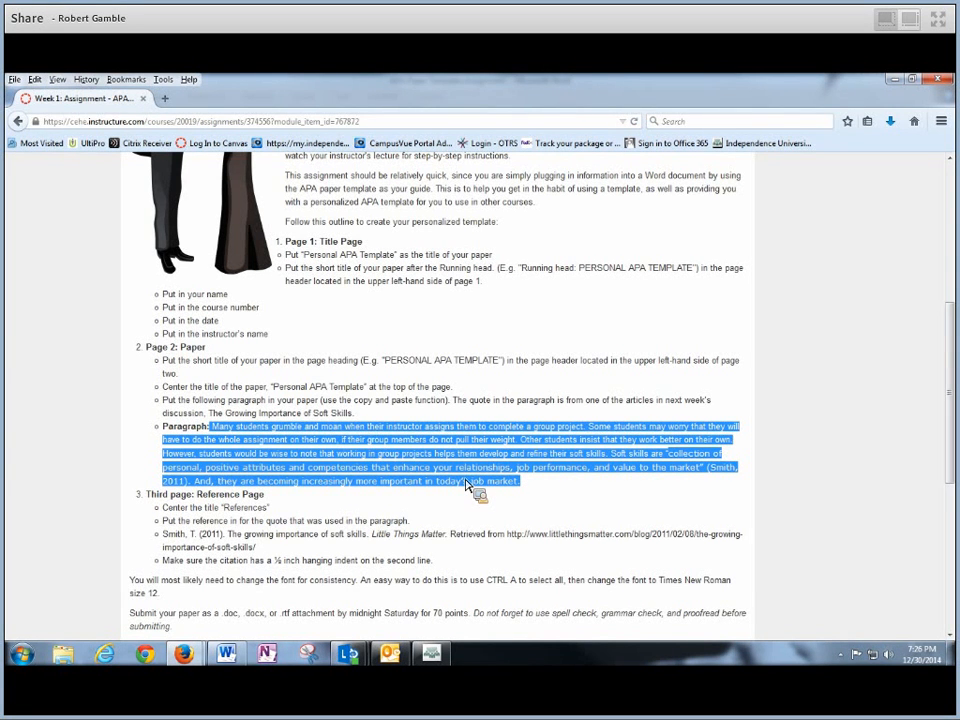
left_click_drag(466, 484, 477, 468)
mouse_move(477, 468)
left_mouse_down()
mouse_move(489, 476)
mouse_move(498, 456)
mouse_move(402, 458)
left_mouse_up()
right_click(396, 455)
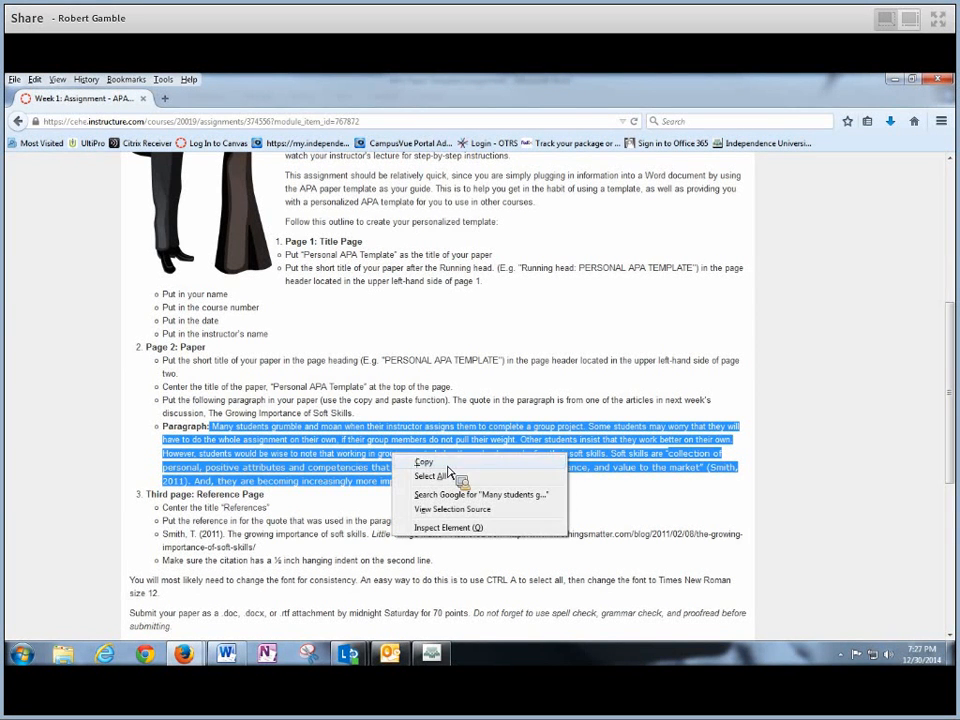
left_click(436, 464)
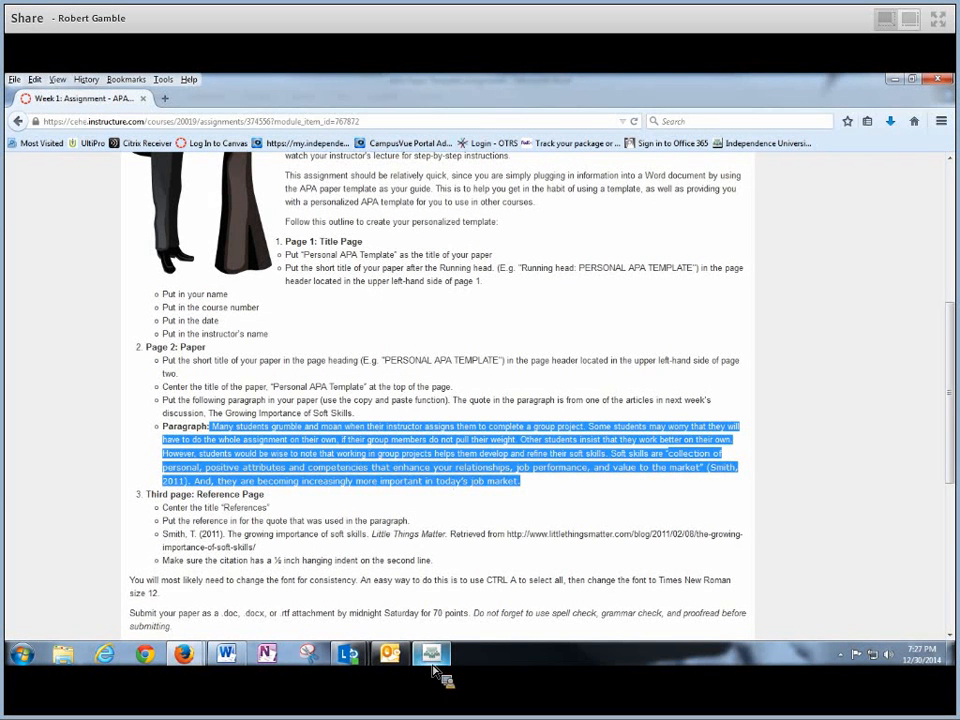
- Paste the soft-skills paragraph, indented with Merge Formatting, under the Personal APA Template title
left_click(240, 665)
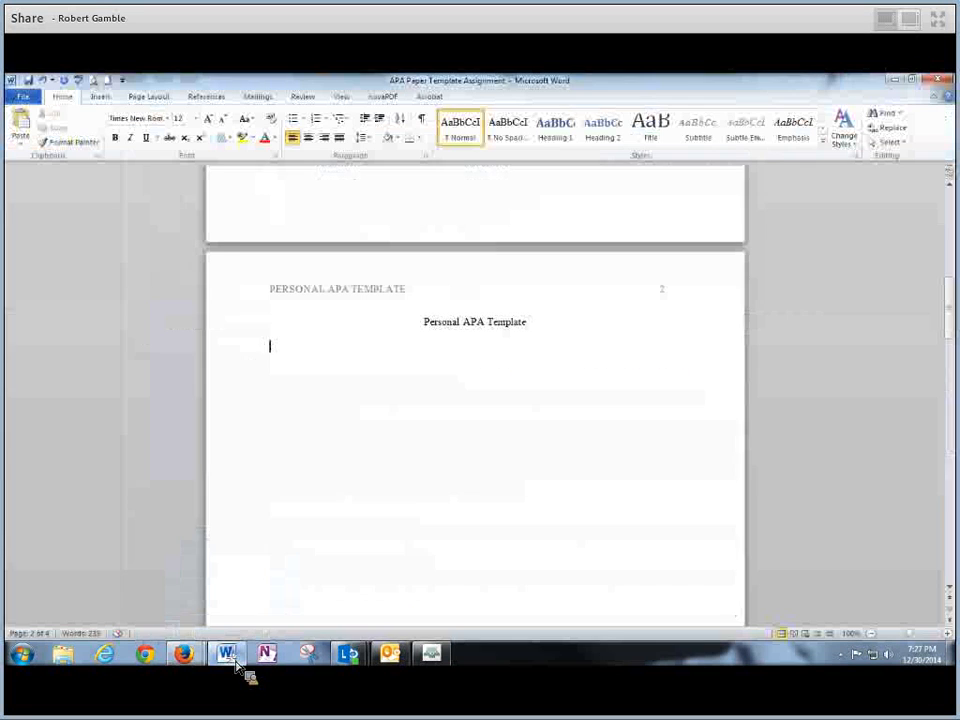
key("Tab")
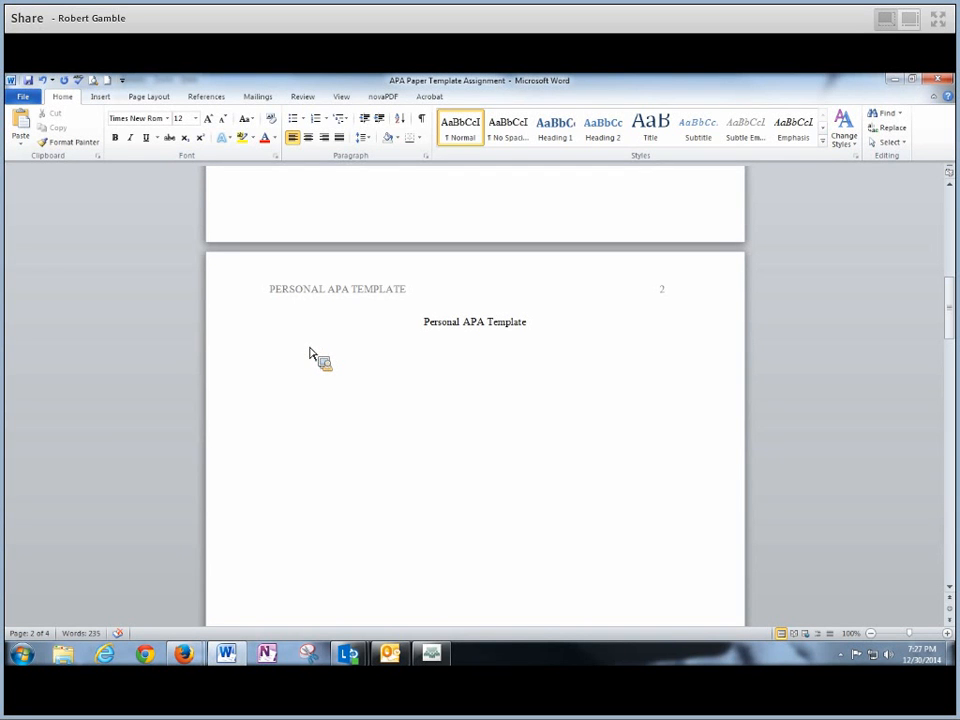
right_click(306, 349)
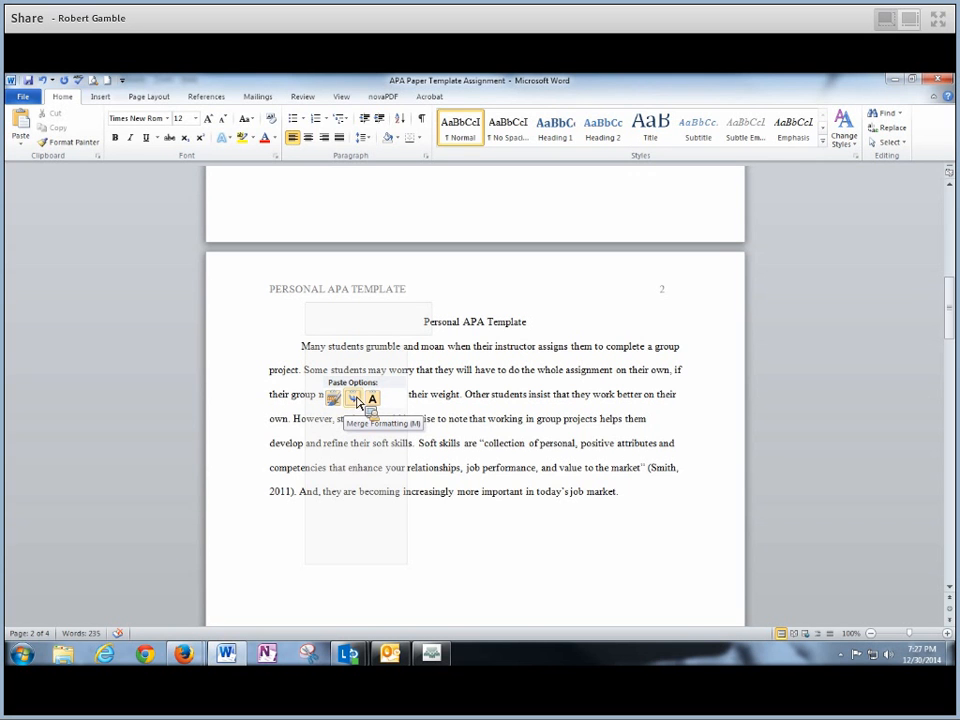
left_click(272, 360)
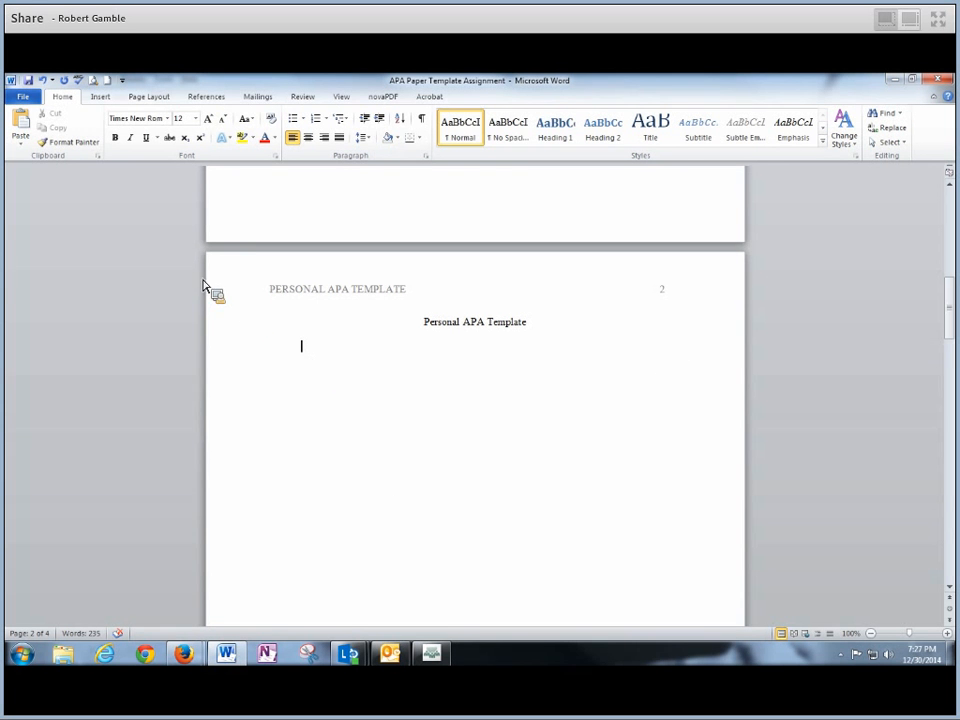
left_click(27, 153)
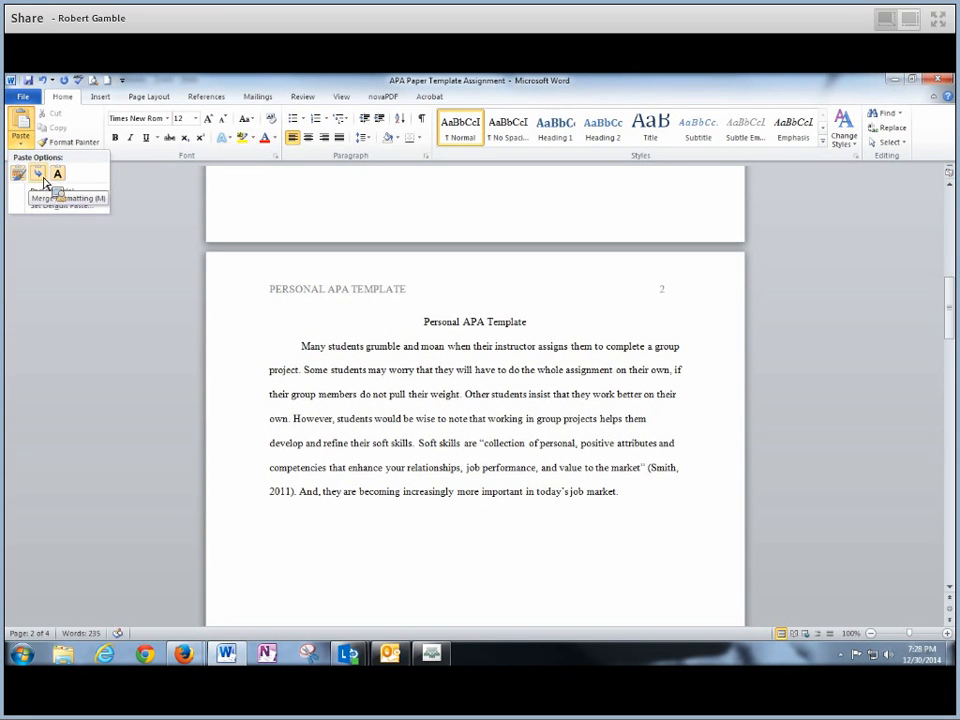
left_click(44, 181)
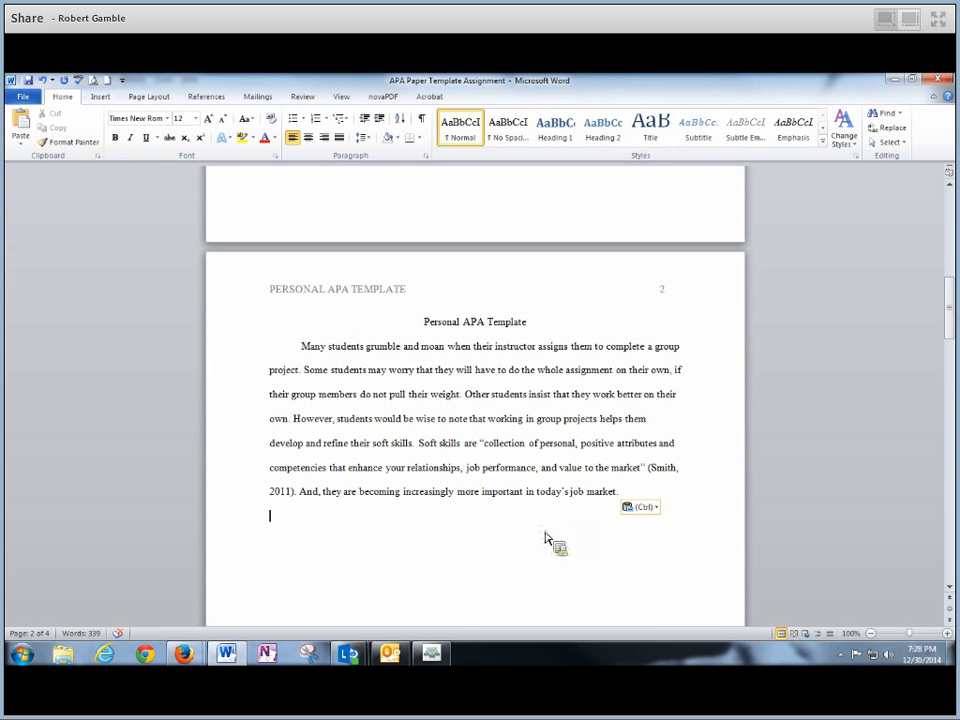
triple_click(427, 333)
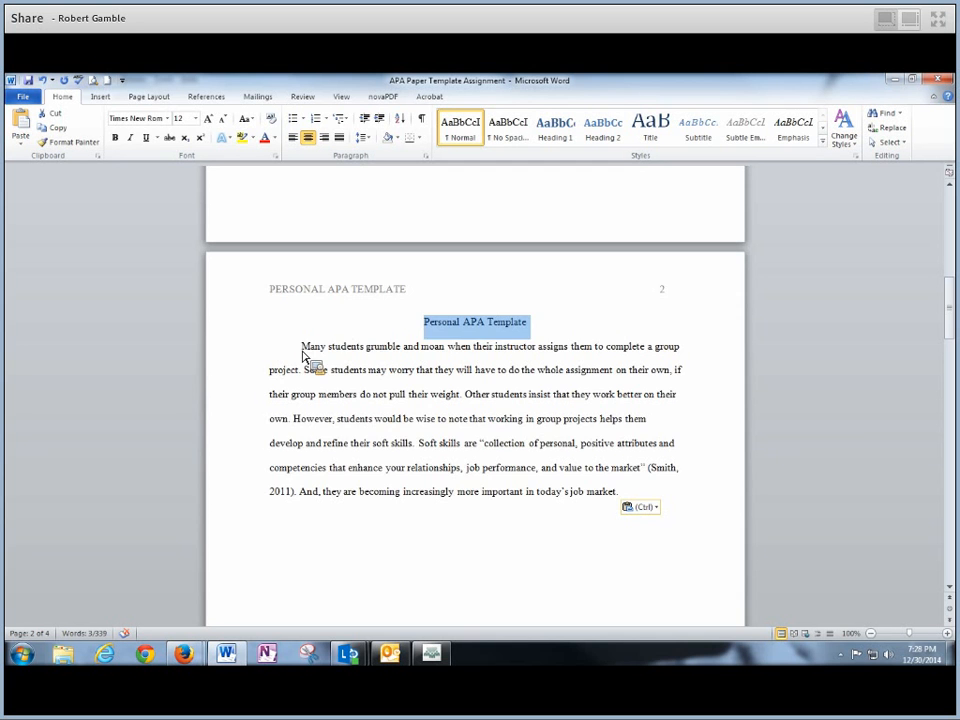
left_click_drag(302, 347, 675, 497)
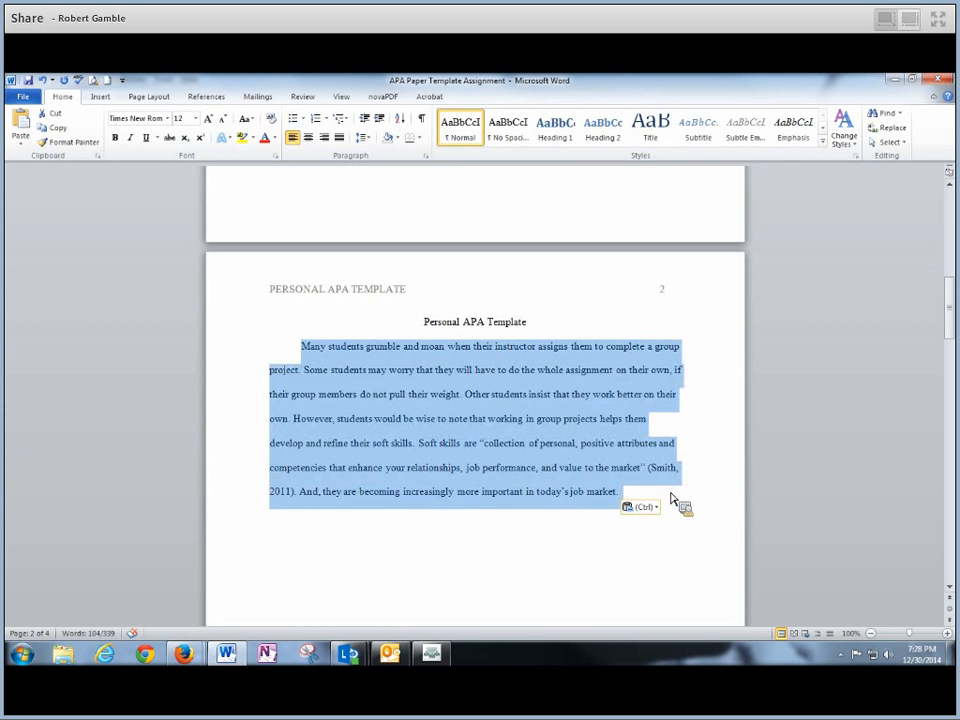
left_click(557, 553)
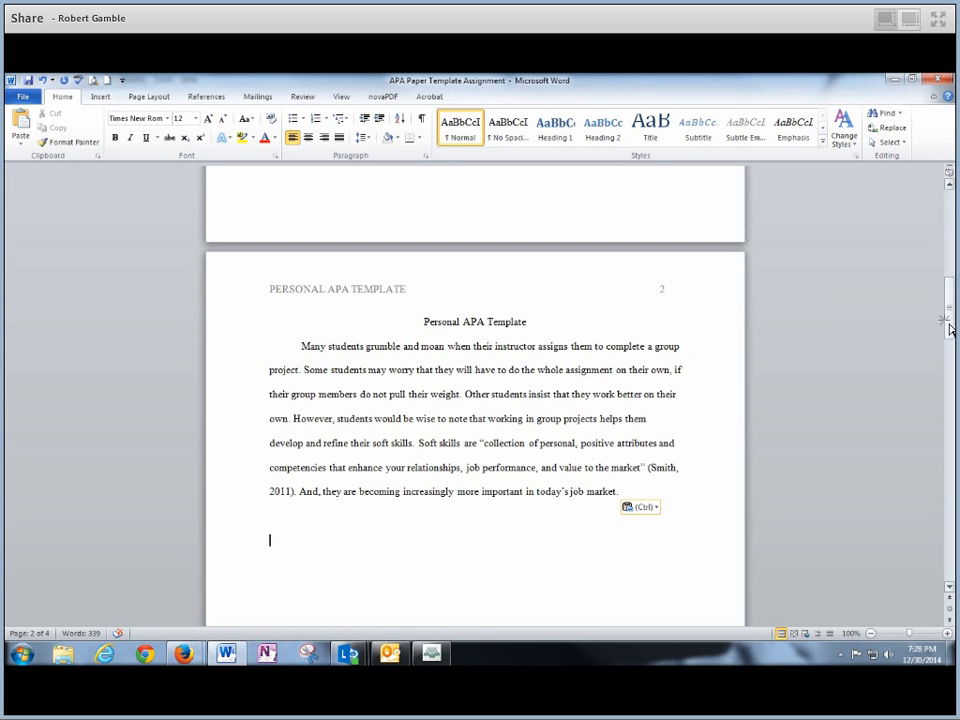
mouse_move(949, 318)
left_mouse_down()
mouse_move(948, 255)
mouse_move(948, 270)
mouse_move(936, 228)
mouse_move(938, 438)
mouse_move(949, 326)
mouse_move(950, 342)
left_mouse_up()
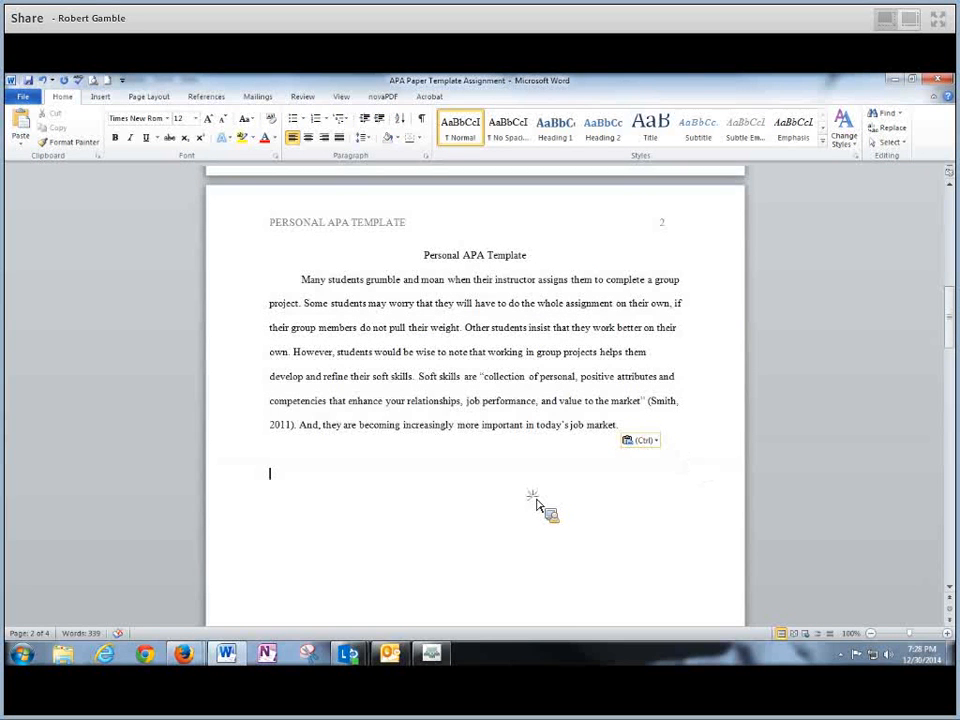
- Save the APA Paper Template Assignment document twice through File > Save
left_click(23, 97)
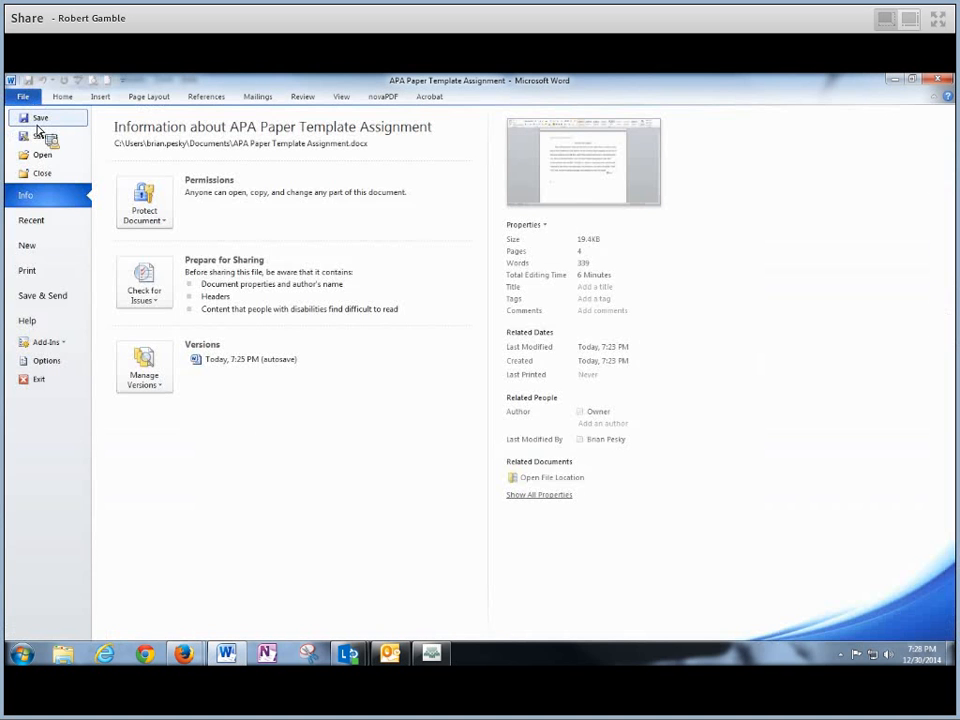
left_click(37, 120)
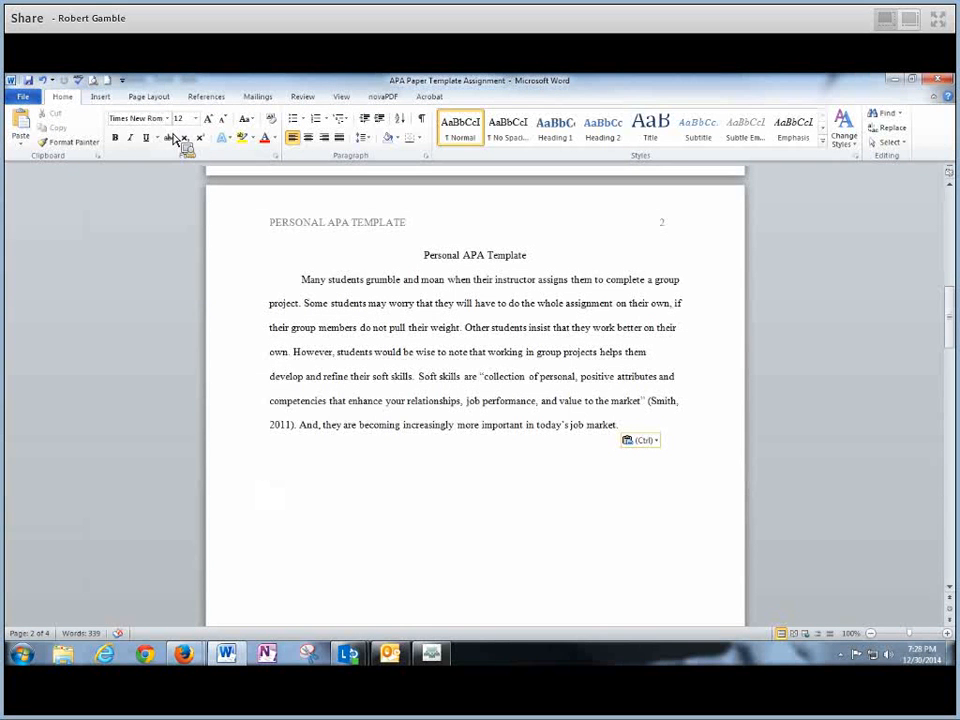
left_click(30, 97)
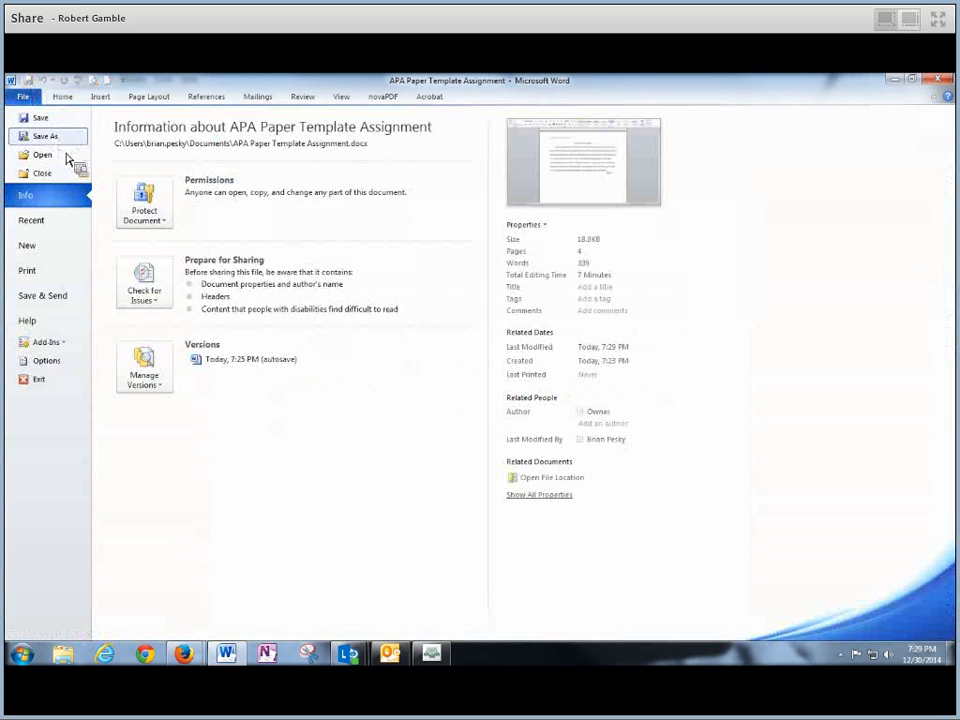
left_click(40, 119)
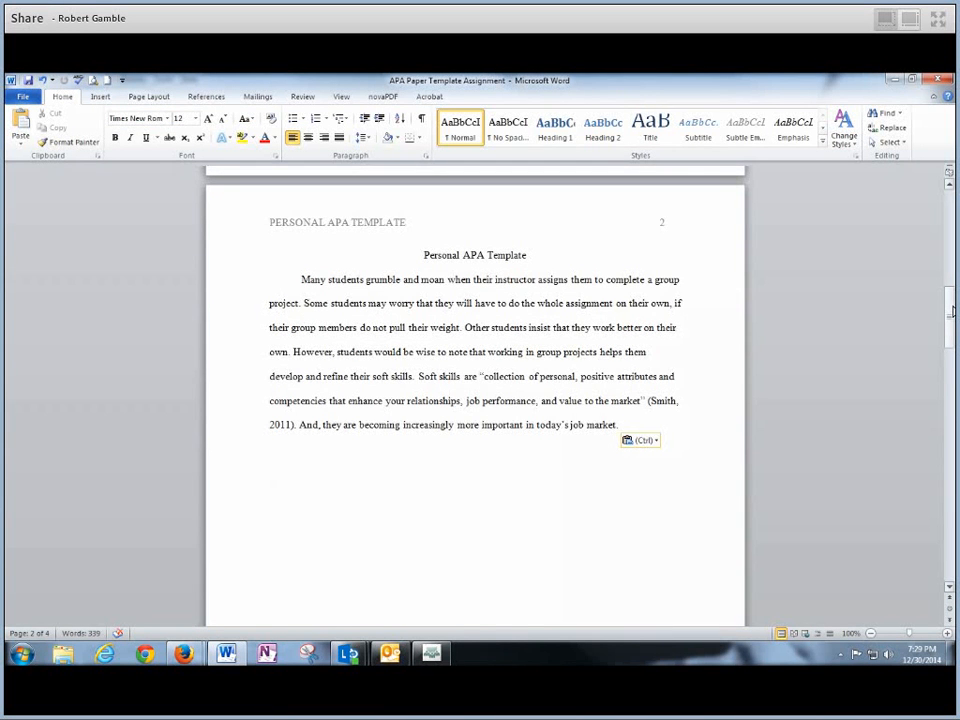
left_click_drag(952, 316, 952, 418)
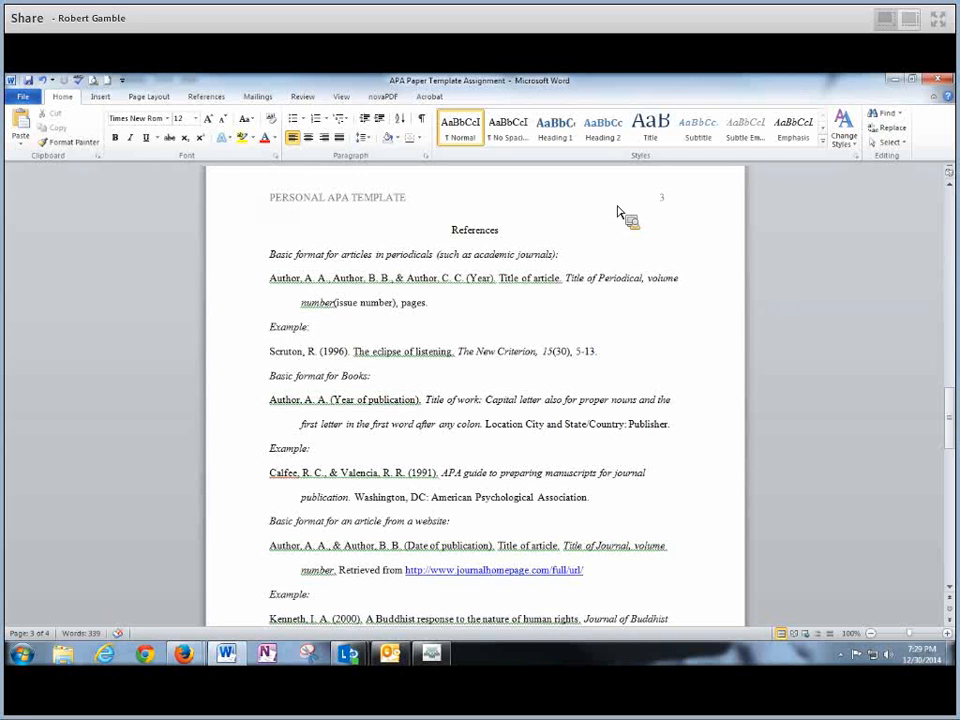
left_click_drag(949, 390, 951, 425)
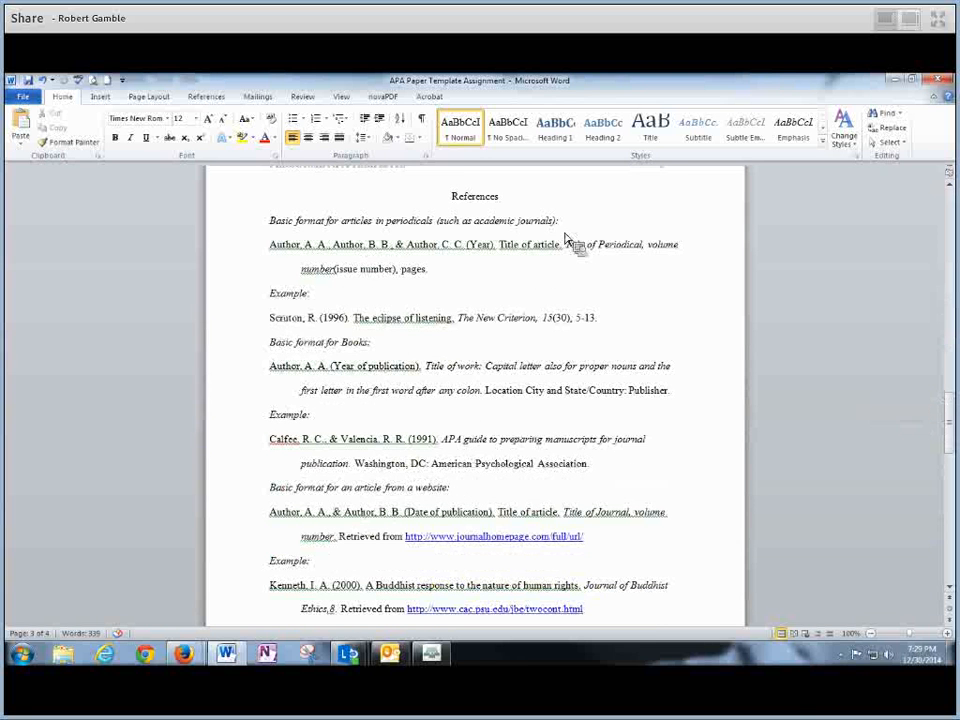
mouse_move(184, 653)
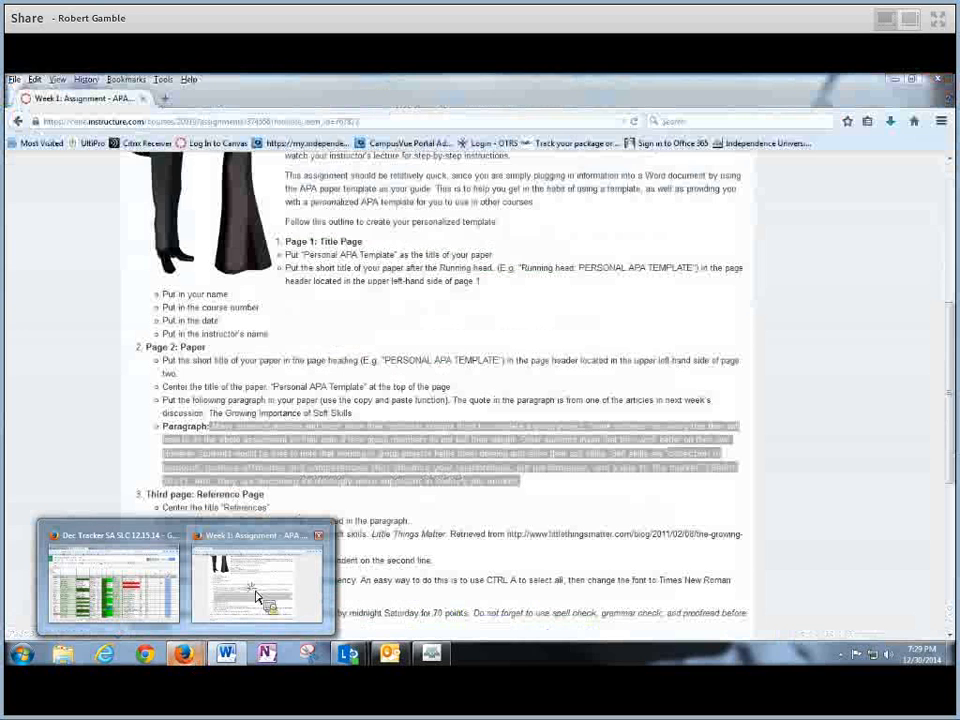
- Locate the References section in the Canvas instructions and compare it with the paper's References title
left_click(256, 597)
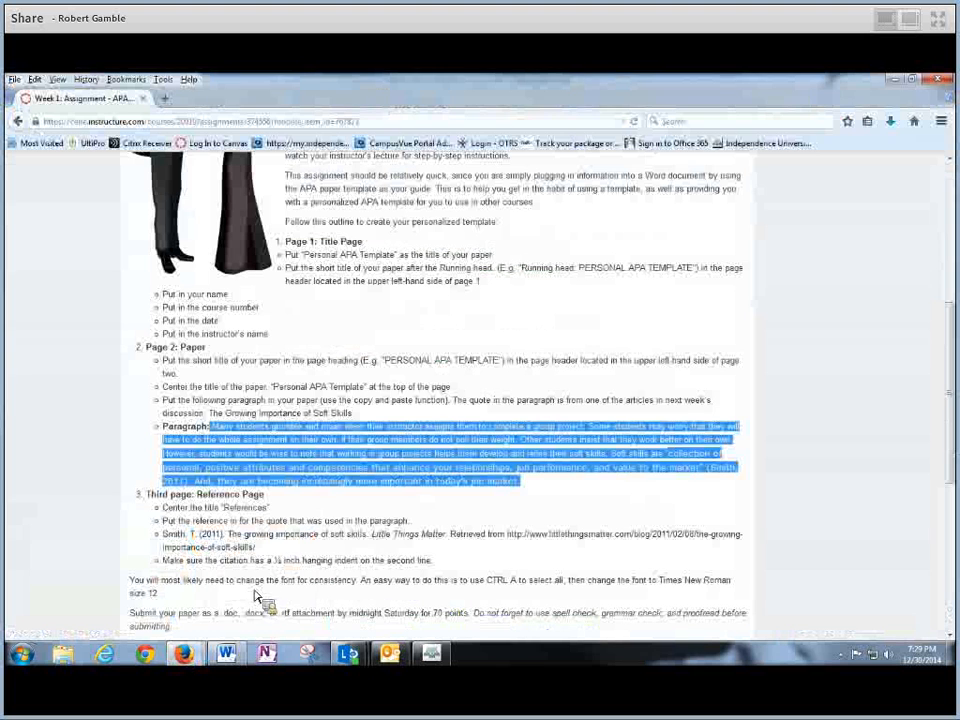
left_click(471, 516)
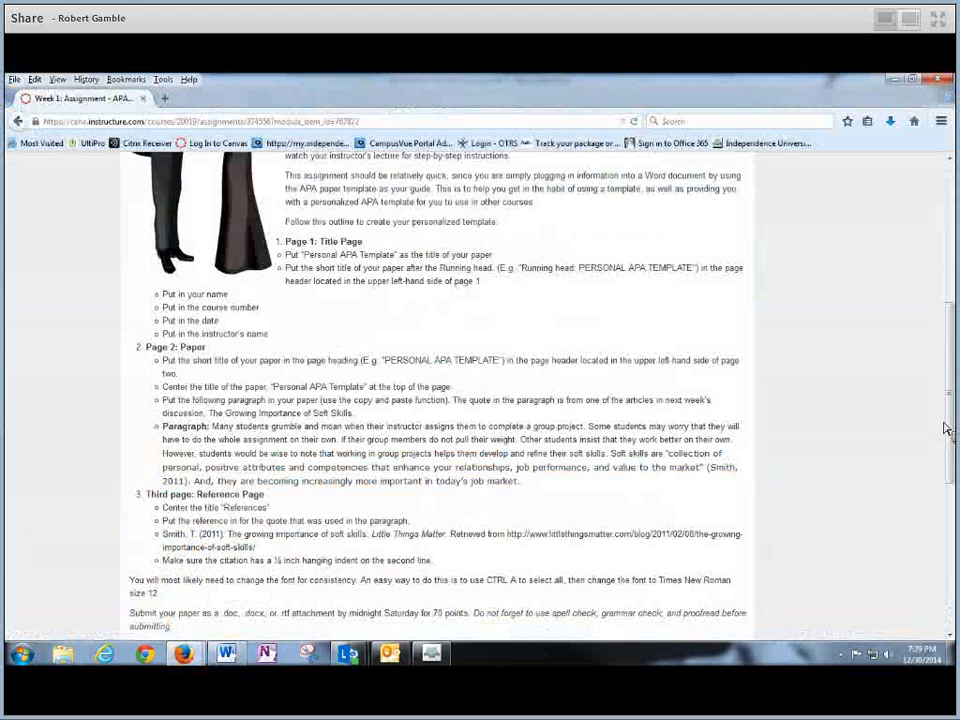
scroll(953, 368, "down", 3)
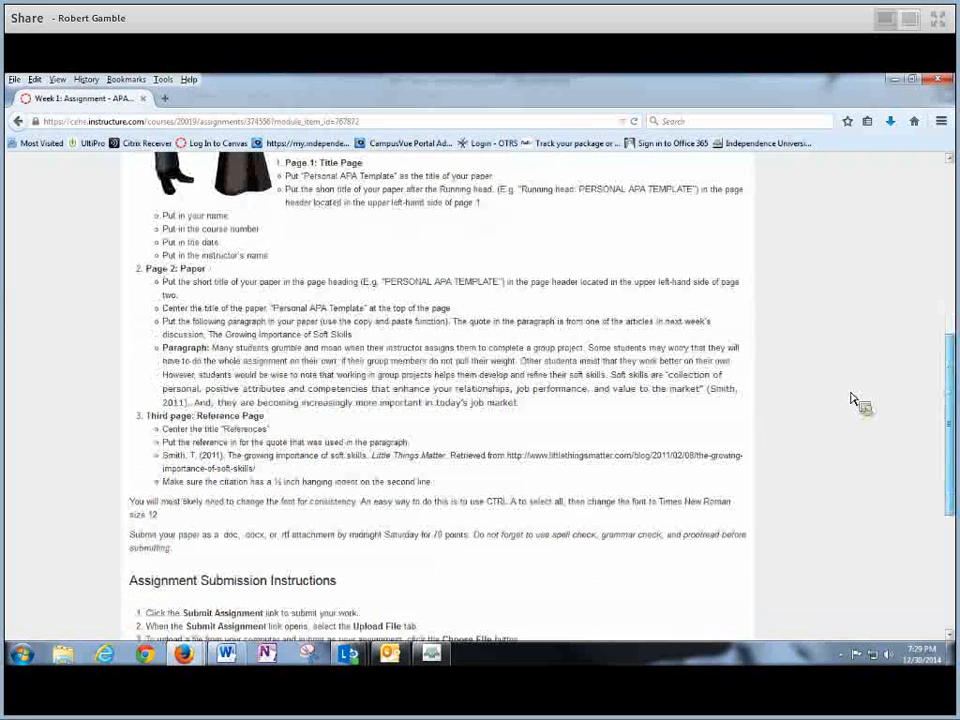
scroll(783, 400, "down", 1)
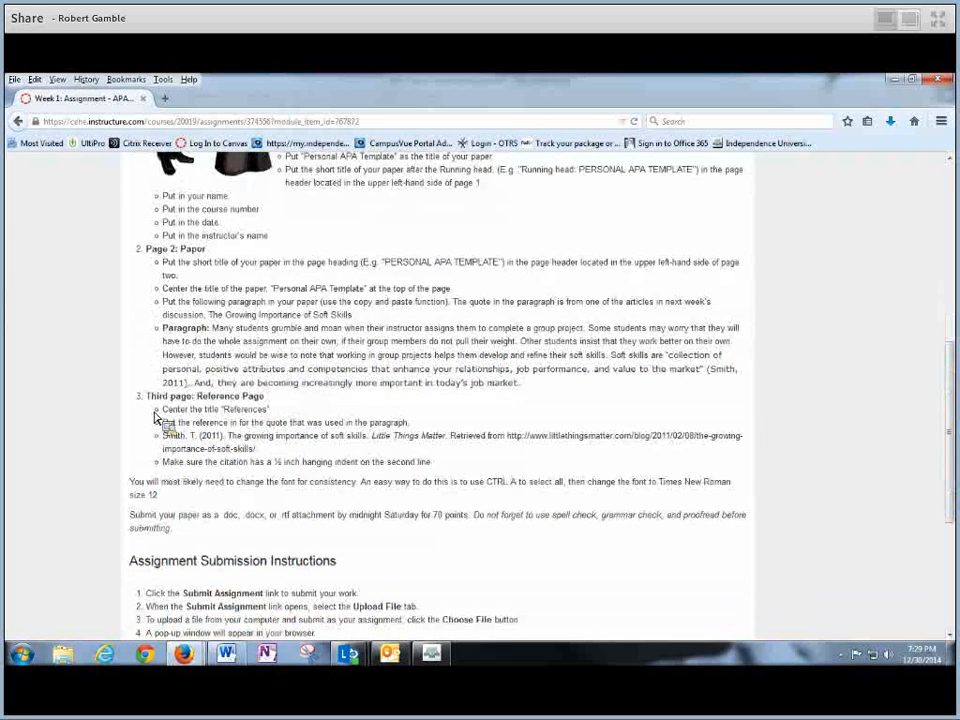
double_click(236, 411)
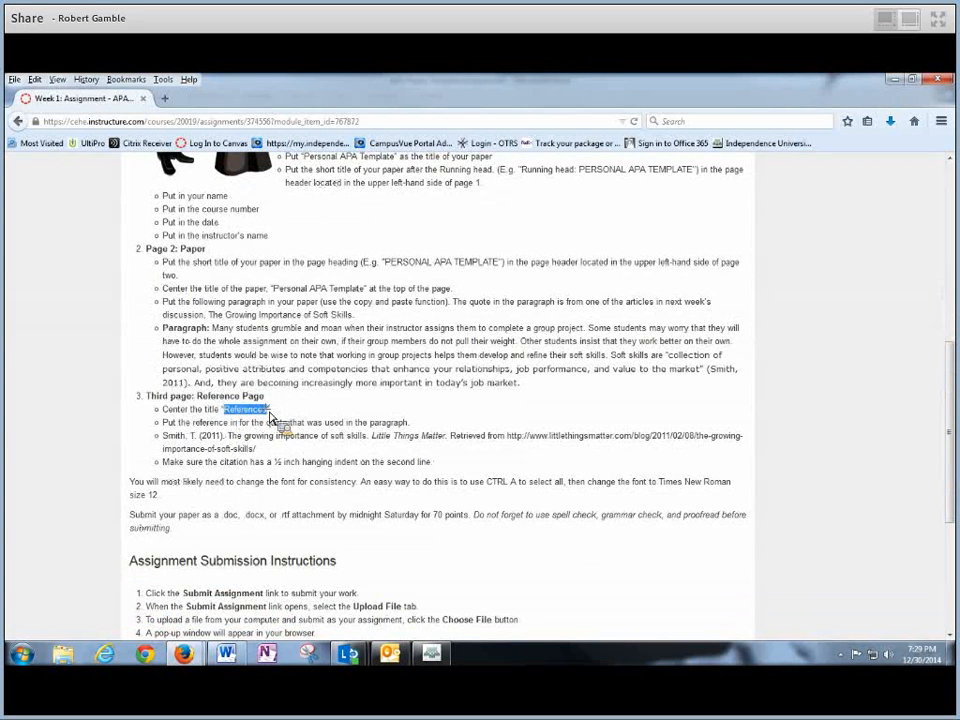
left_click_drag(280, 422, 512, 270)
double_click(454, 195)
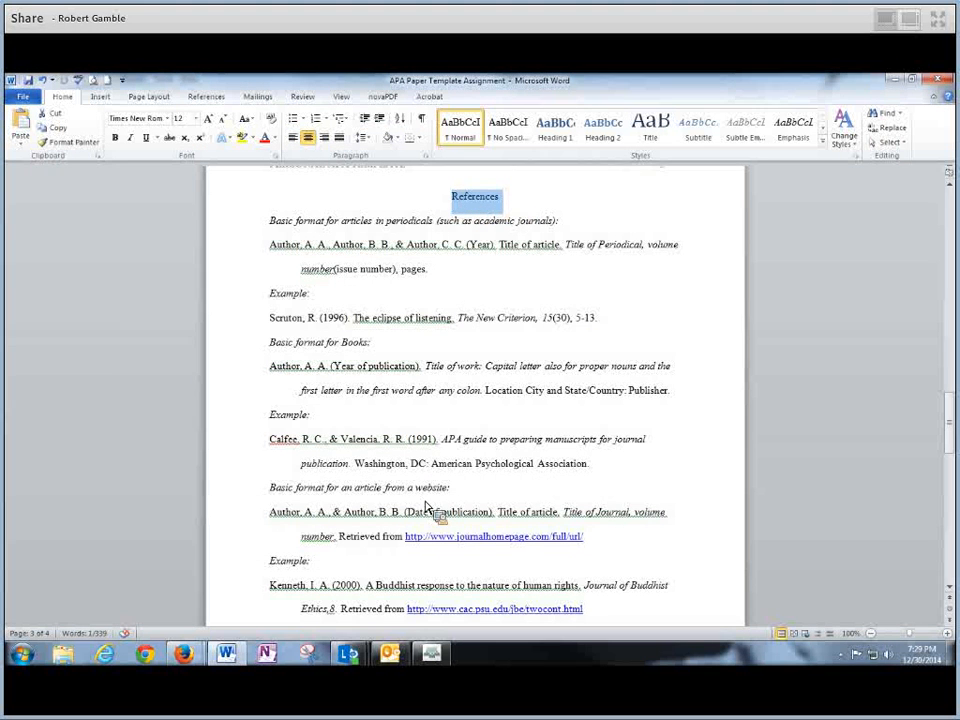
left_click(205, 668)
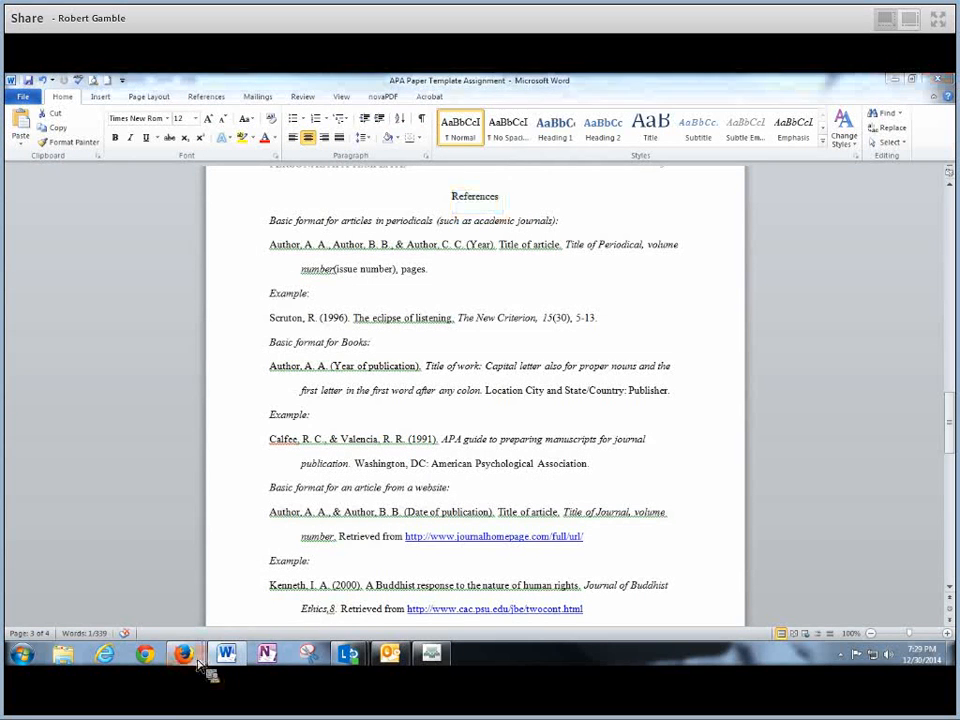
left_click(255, 595)
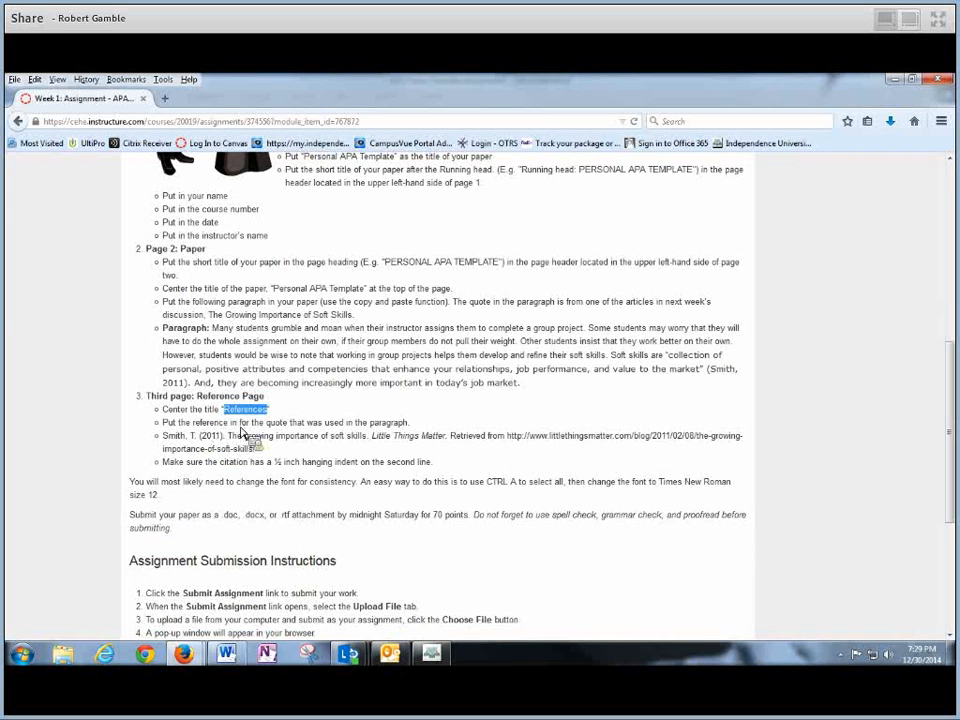
- Select and copy the full Smith, T. (2011) soft-skills reference from the instructions
left_click_drag(525, 386, 211, 329)
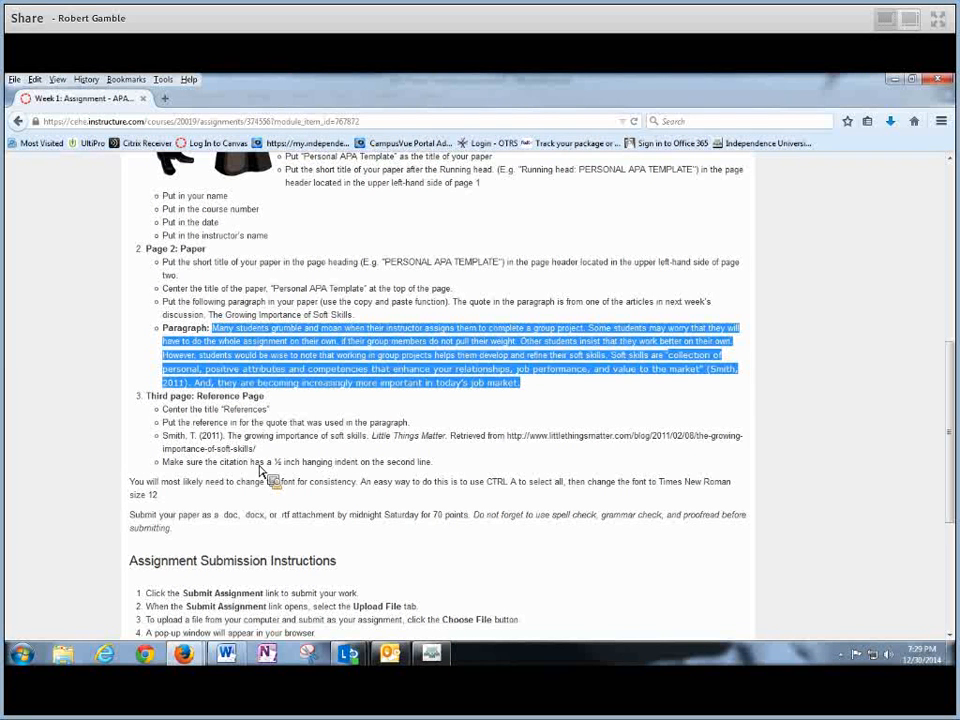
left_click_drag(163, 437, 316, 452)
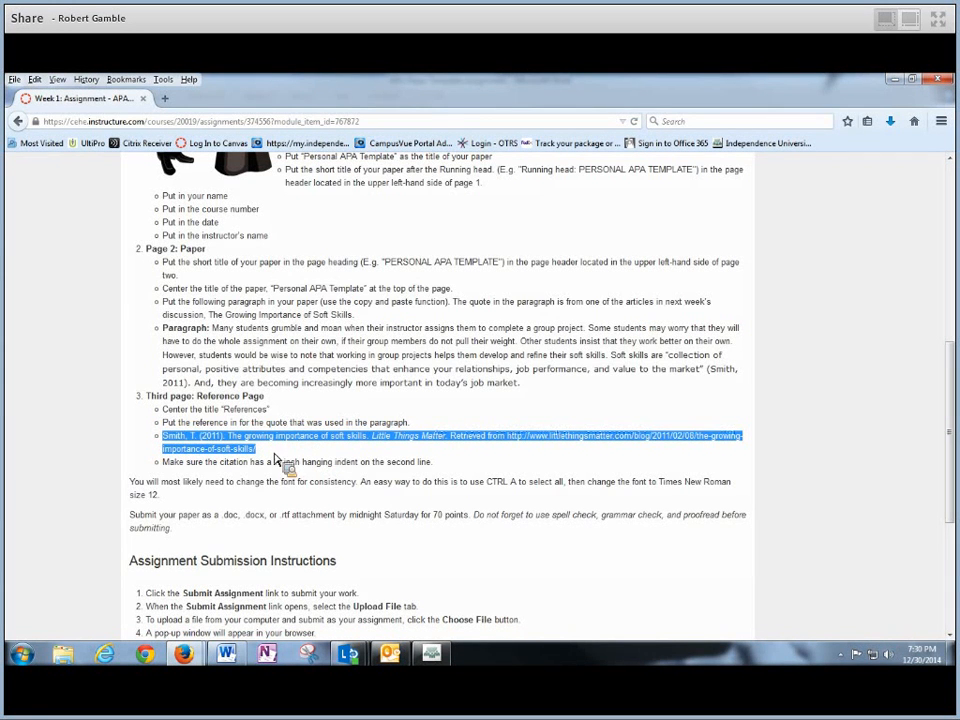
left_click(274, 454)
left_click_drag(165, 436, 287, 453)
left_click(267, 450)
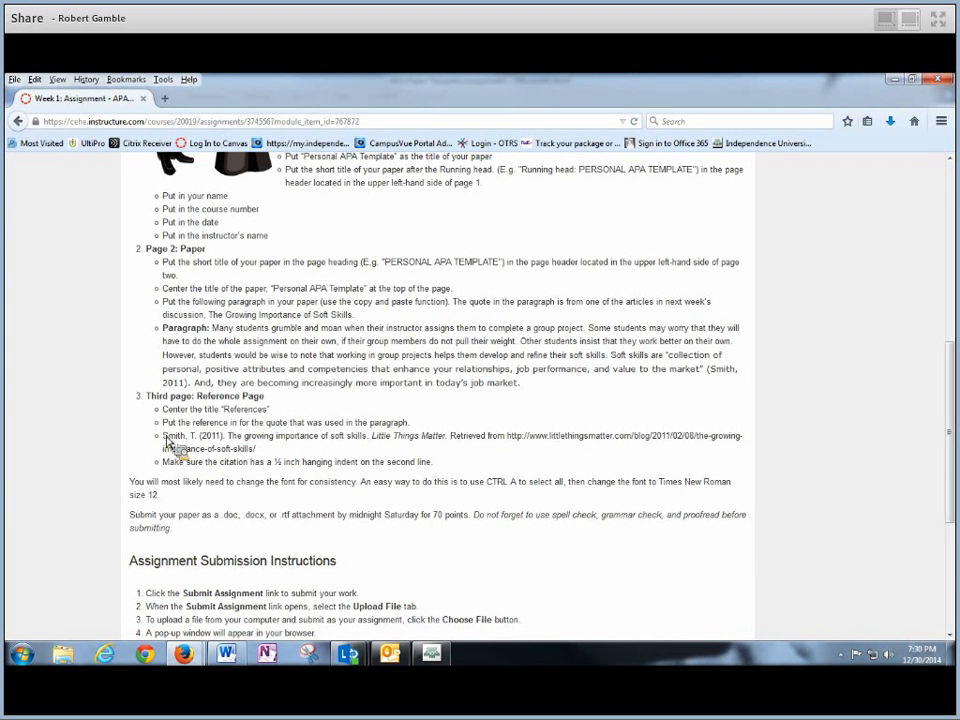
left_click_drag(166, 441, 262, 460)
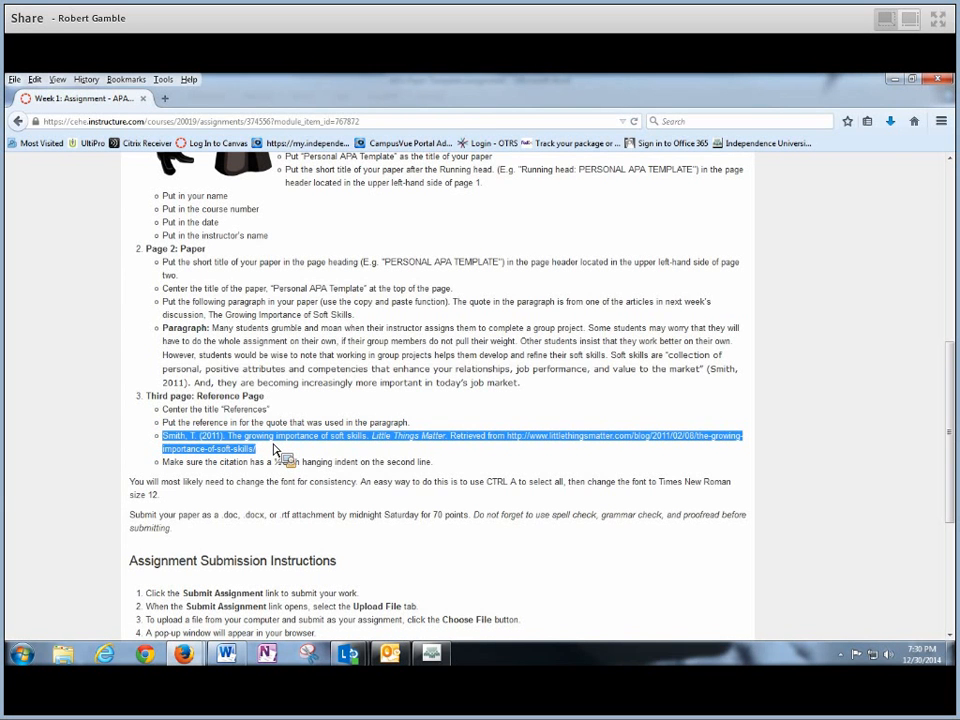
right_click(276, 448)
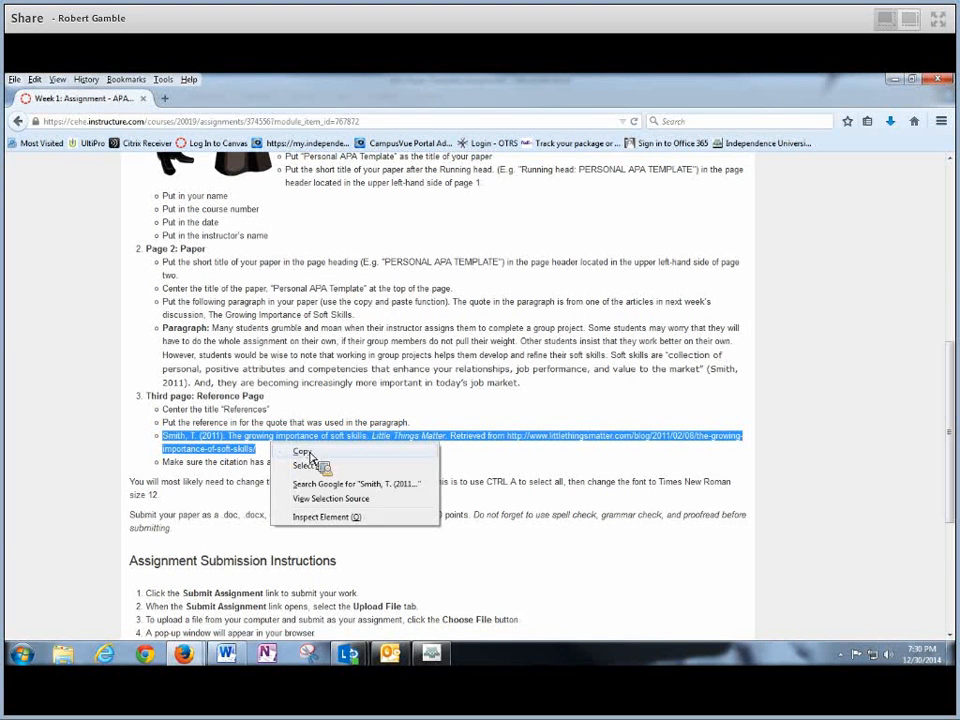
left_click(303, 452)
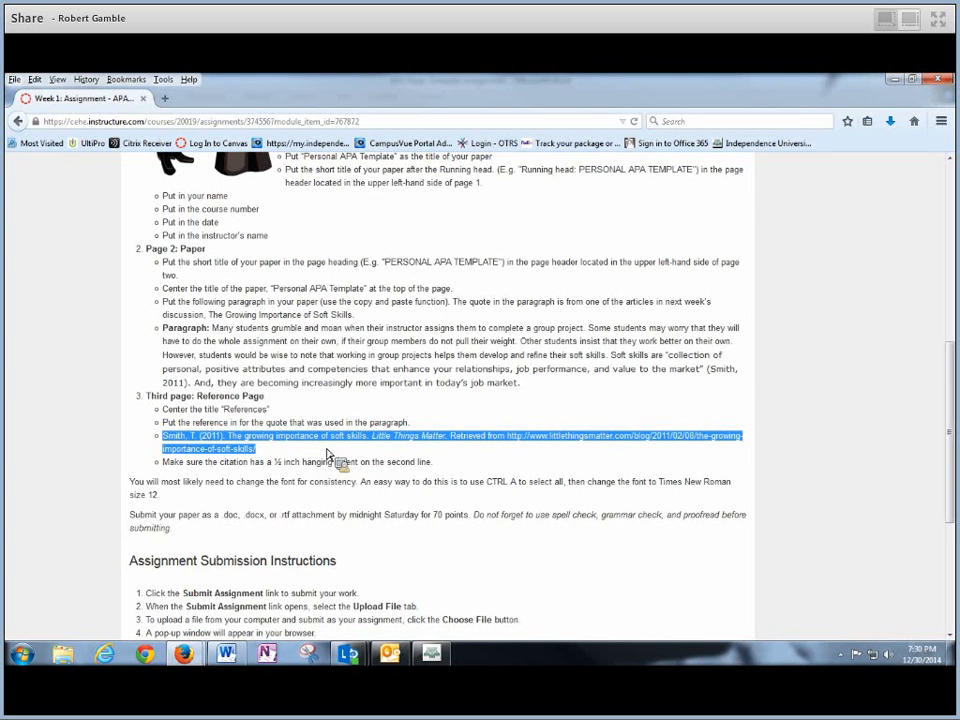
- Delete the sample reference formats and examples below References, placing the insertion point beneath the title
left_click(233, 660)
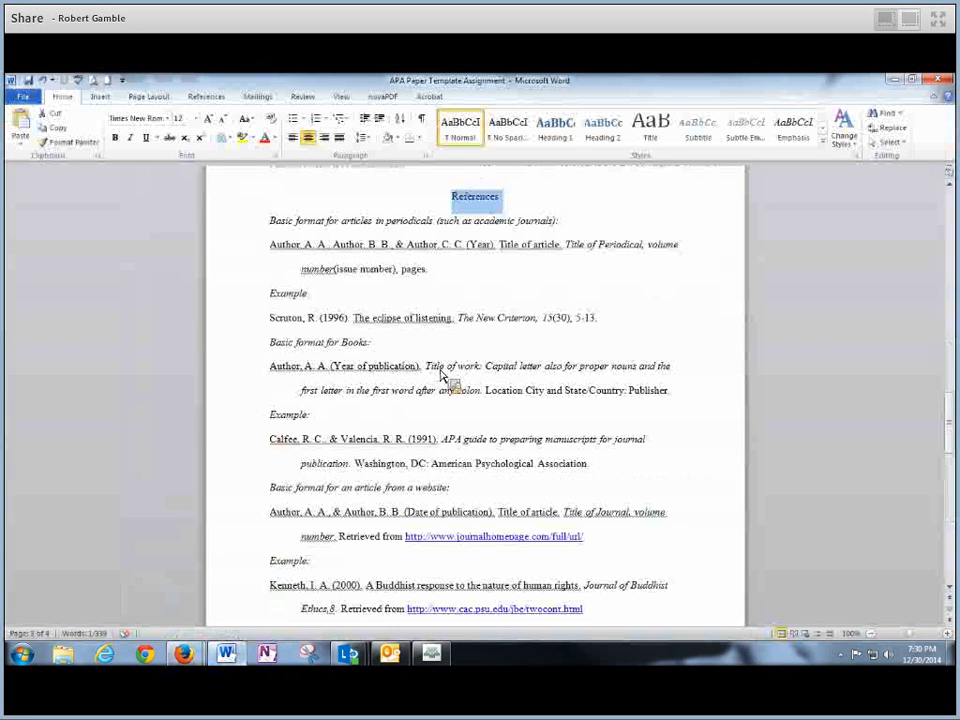
left_click_drag(268, 221, 546, 522)
key("Delete")
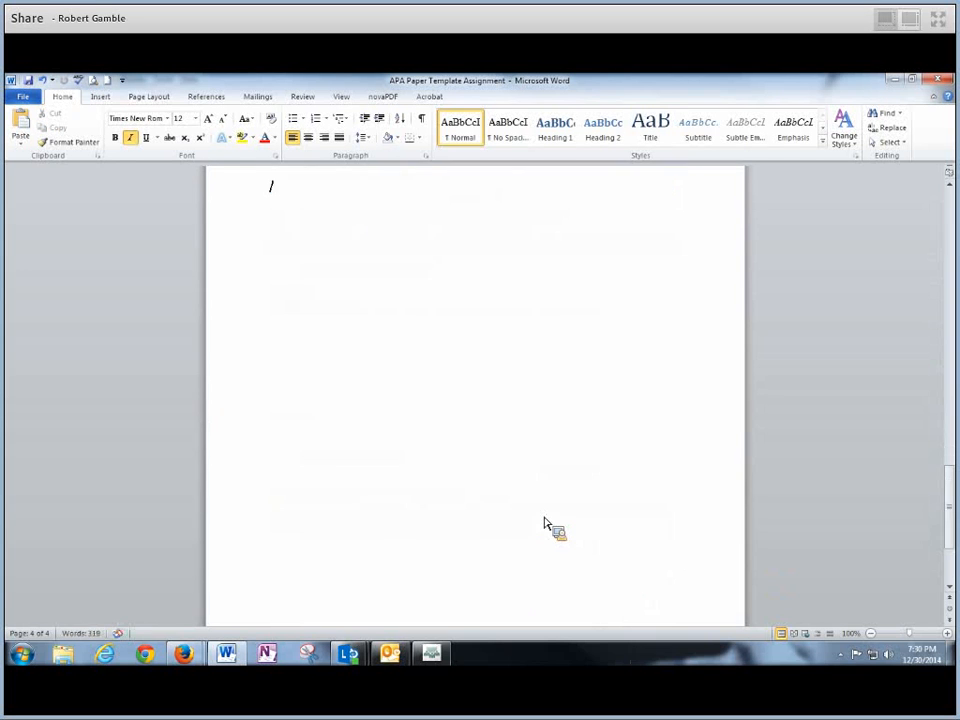
scroll(476, 399, "up", 5)
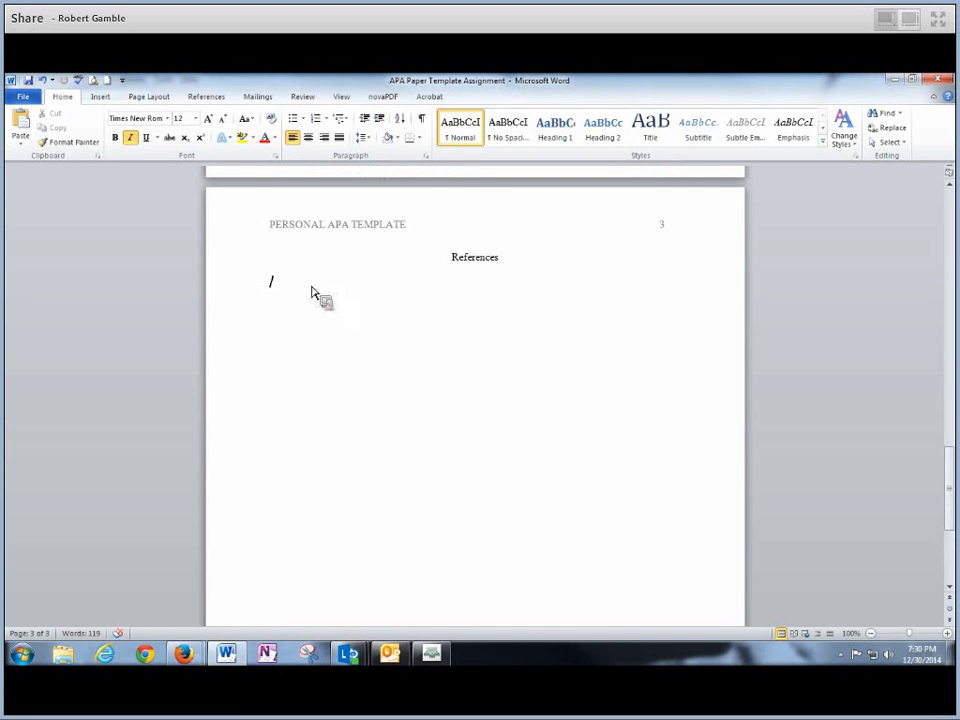
left_click(269, 274)
left_click(514, 266)
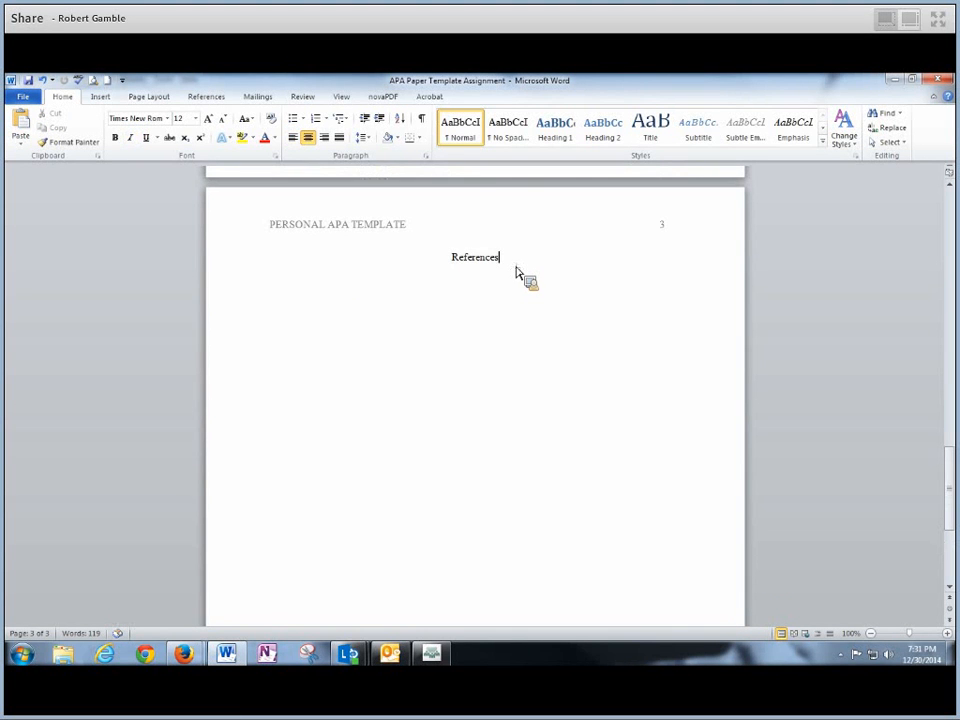
left_click(488, 263)
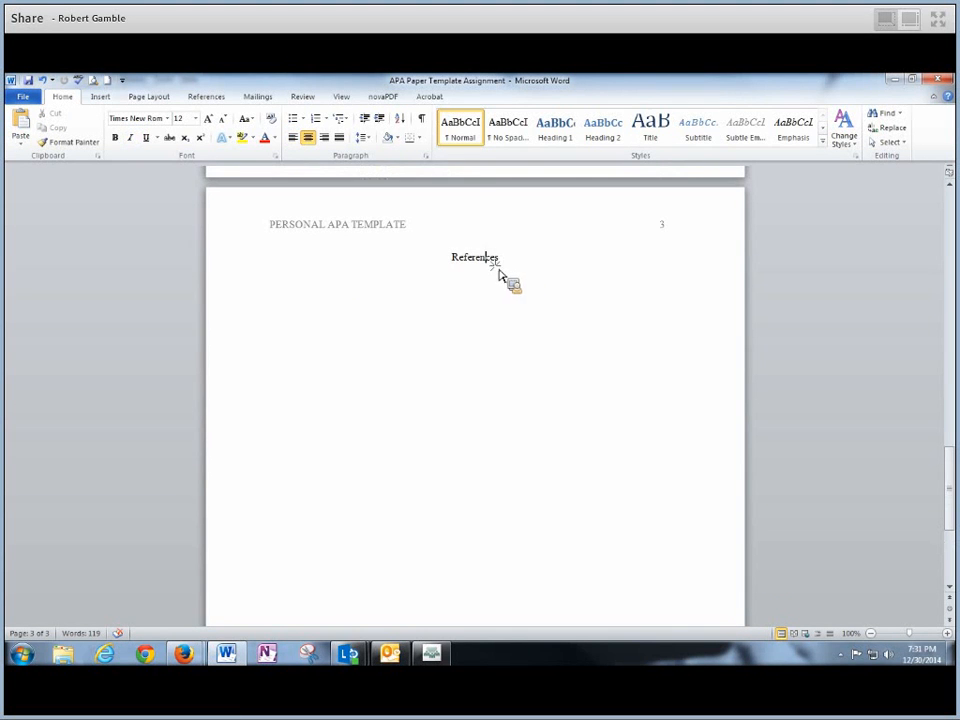
left_click(297, 305)
left_click(291, 295)
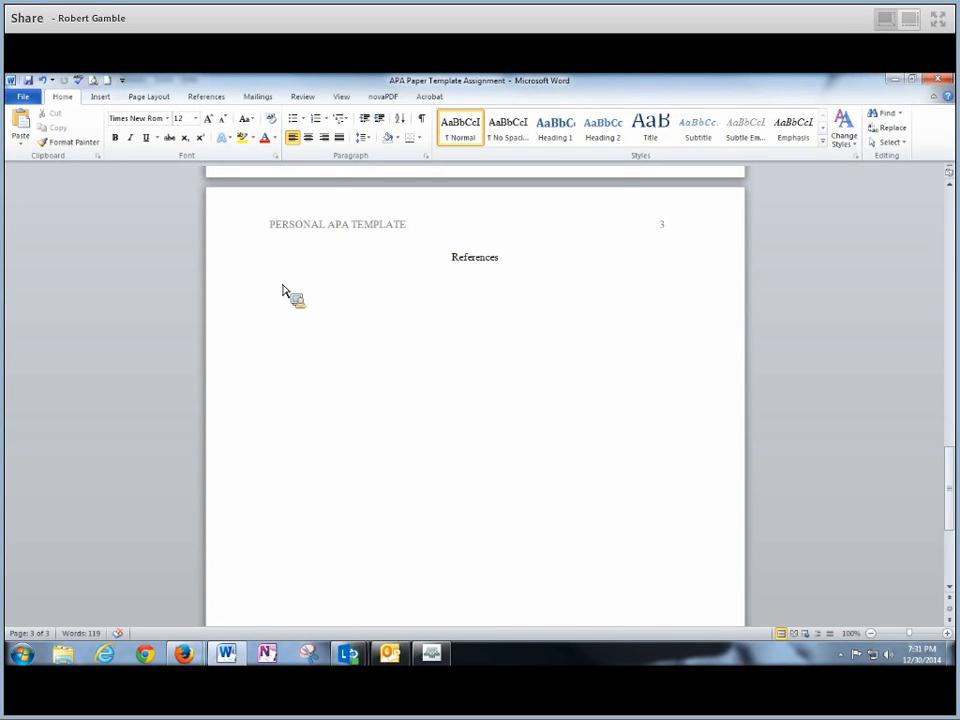
- Paste the Smith, T. (2011) reference with its URL below References using Merge Formatting
right_click(282, 290)
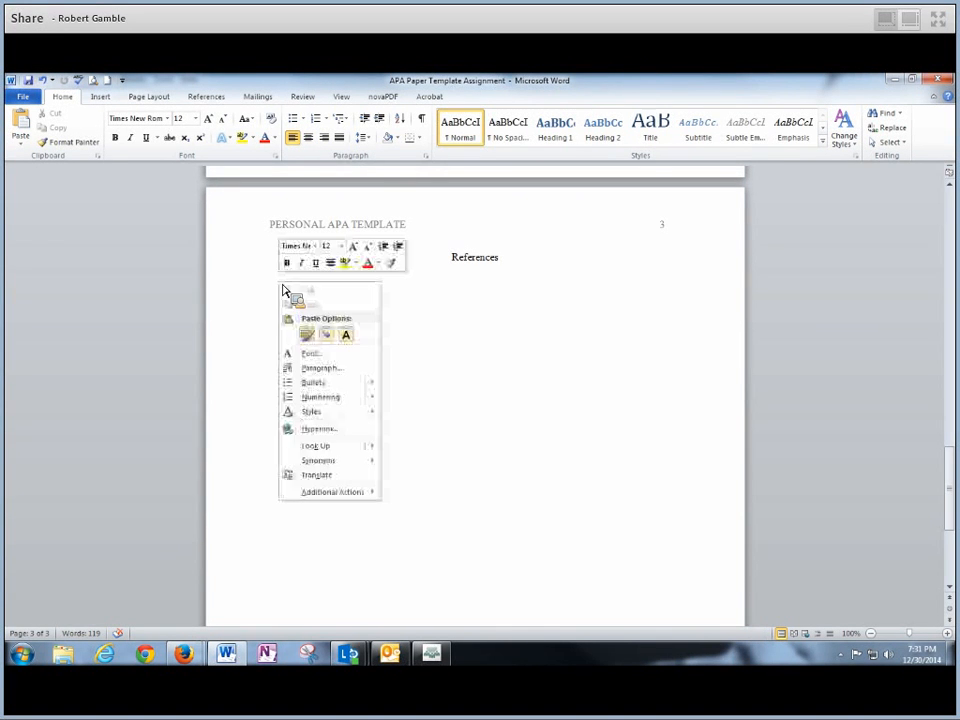
left_click(332, 341)
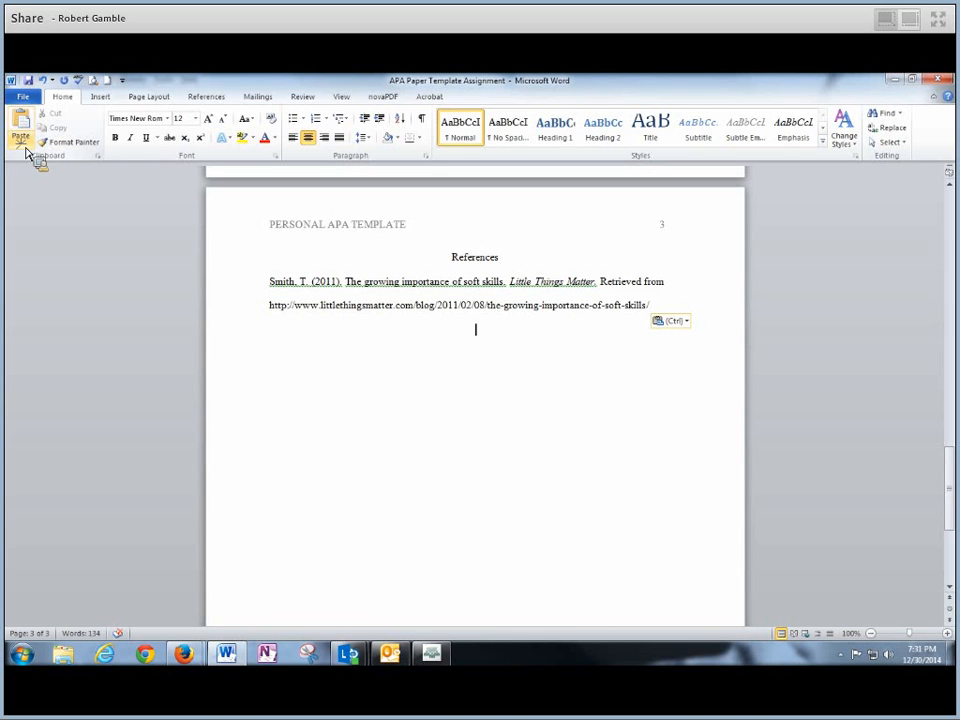
left_click(22, 142)
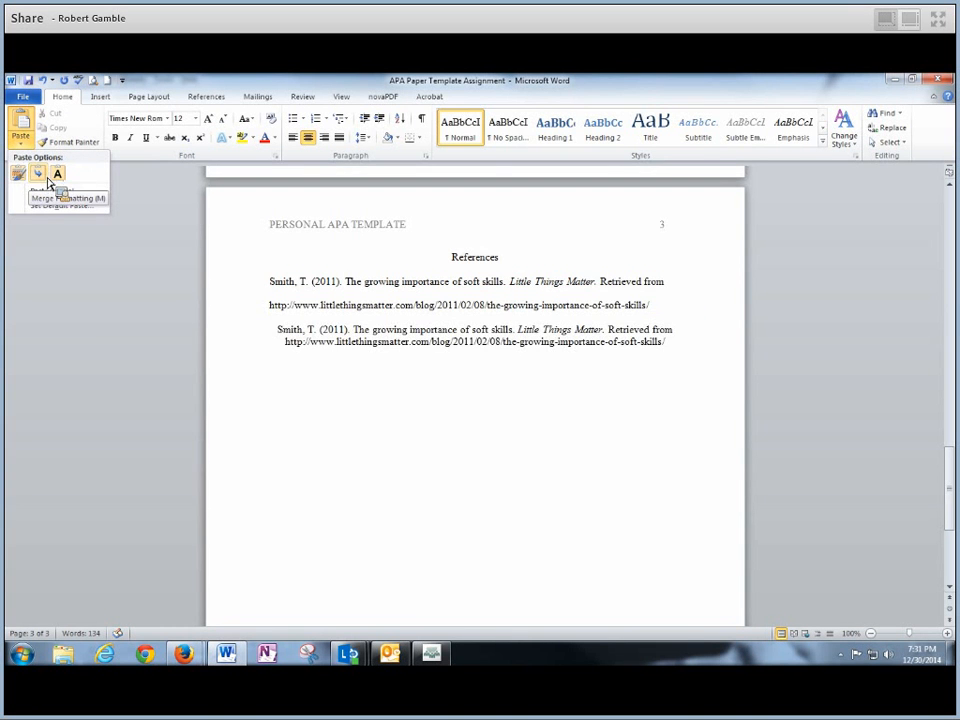
left_click(303, 364)
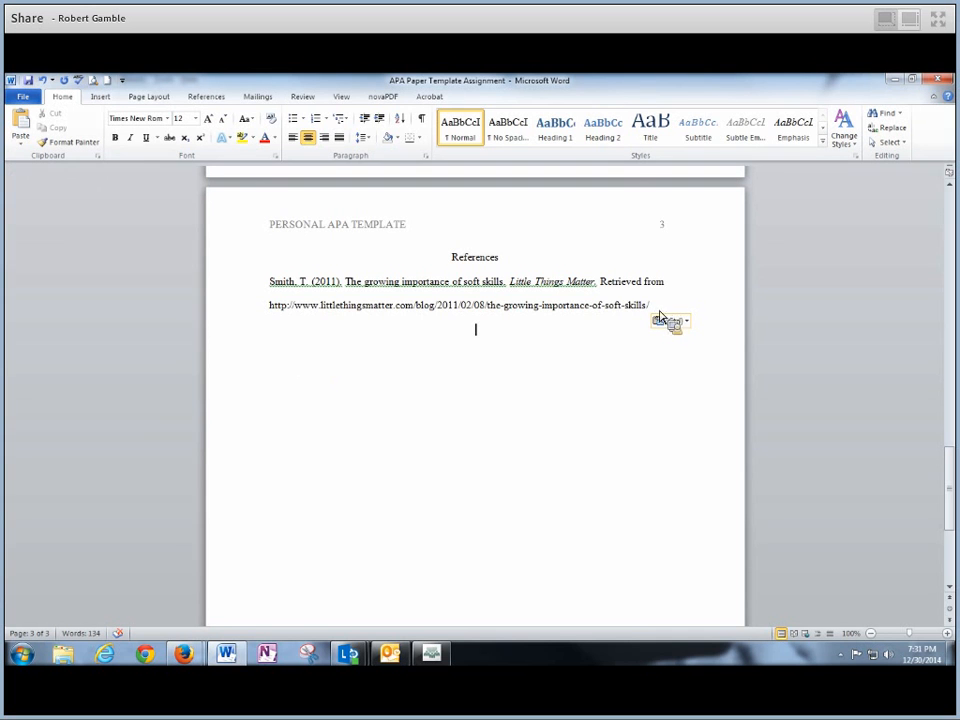
left_click(660, 314)
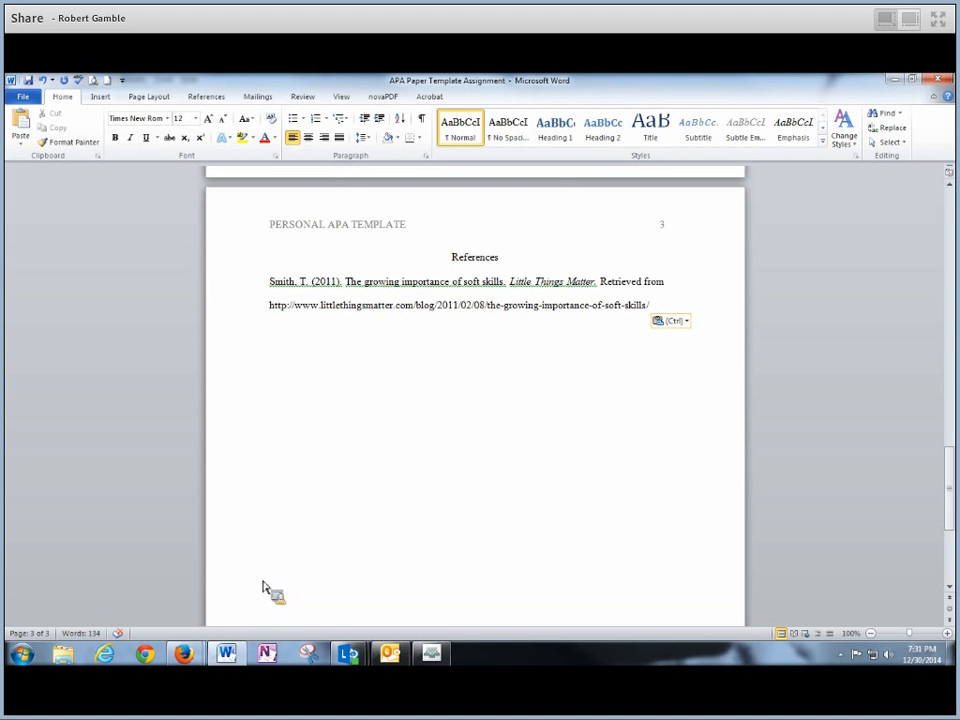
mouse_move(193, 663)
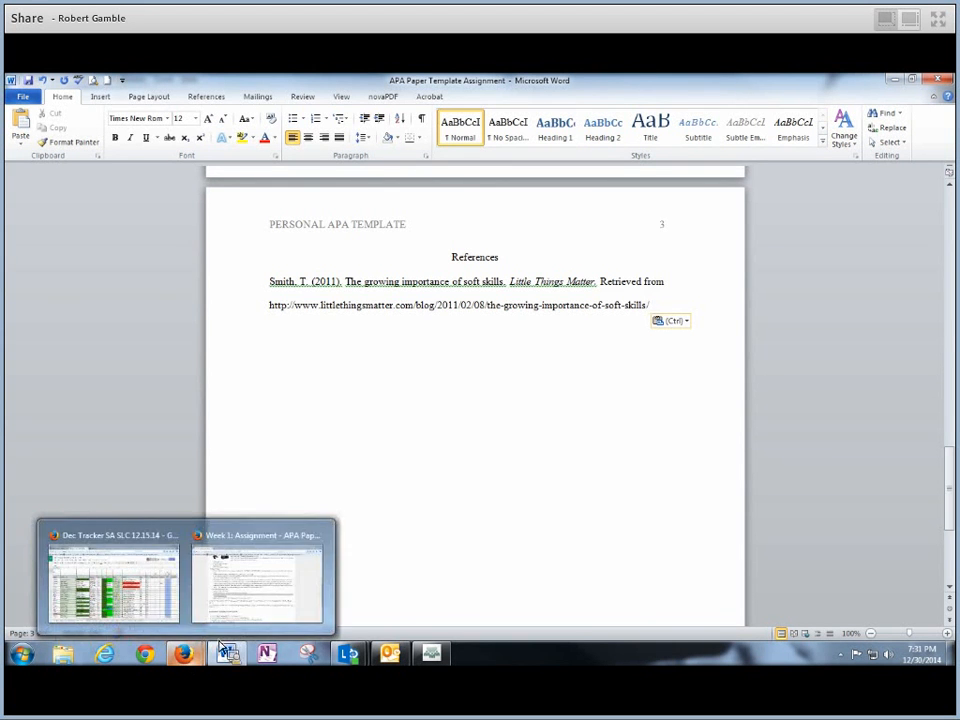
left_click(275, 590)
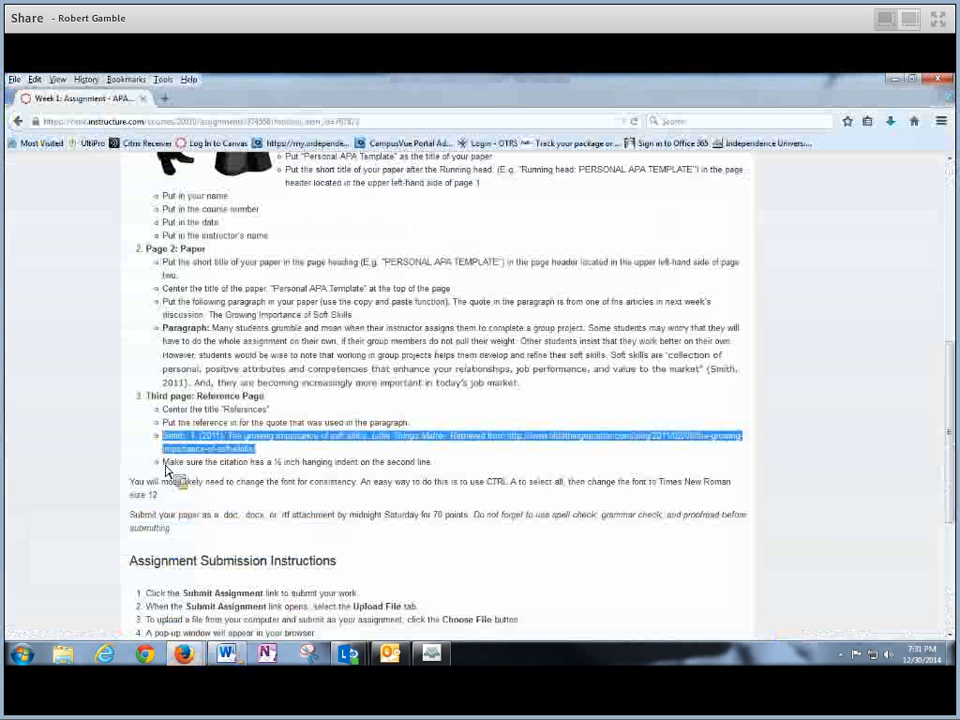
left_click_drag(162, 463, 418, 473)
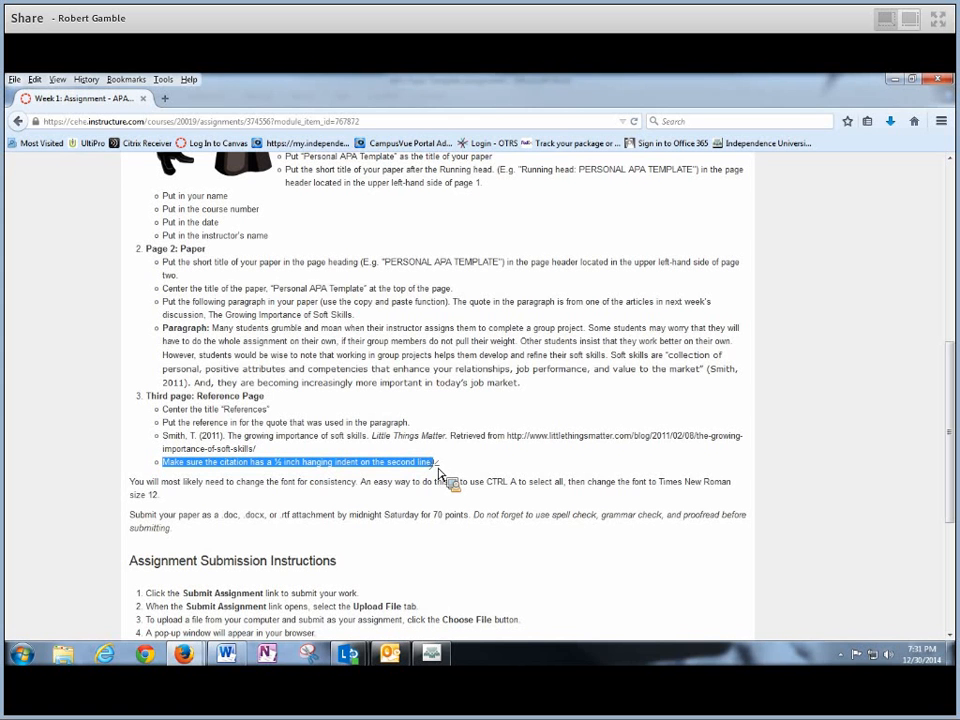
left_click_drag(440, 475, 497, 433)
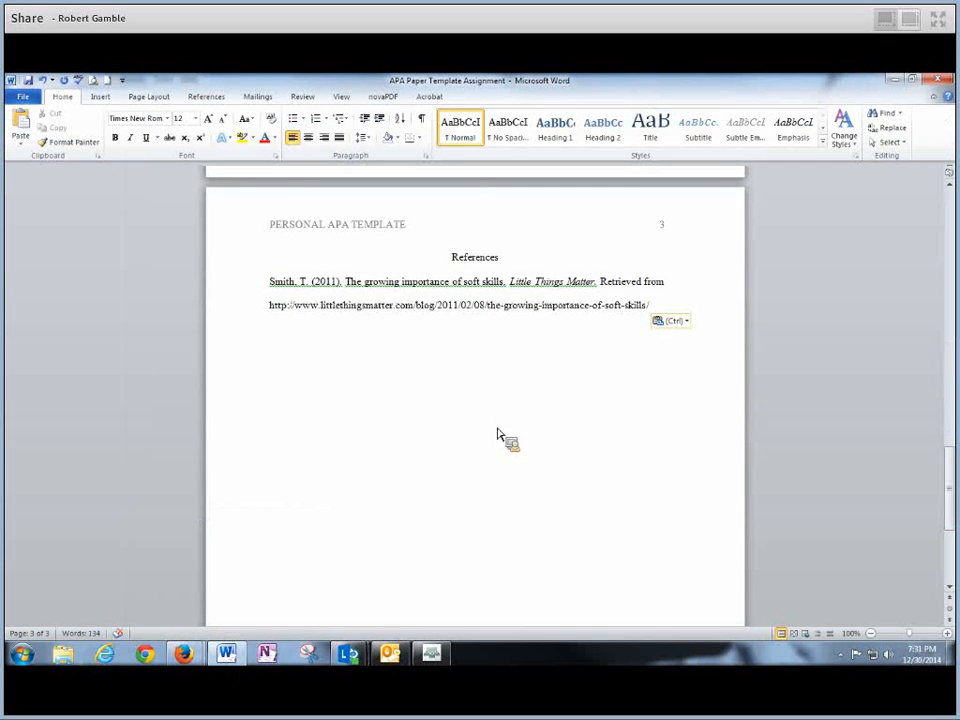
left_click(476, 386)
left_click_drag(270, 284, 655, 315)
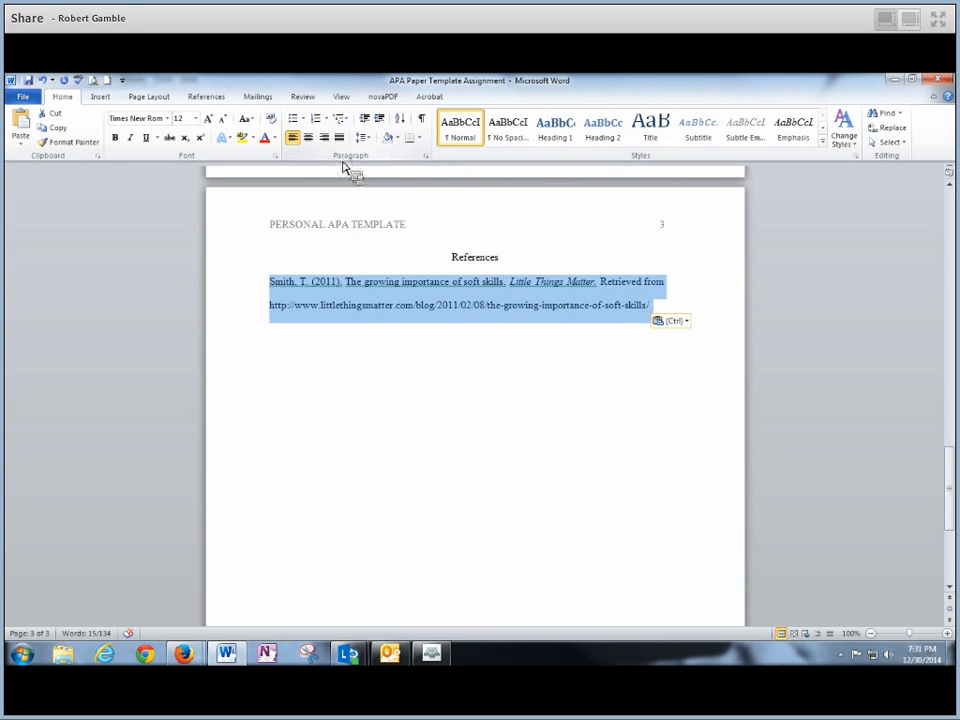
left_click(430, 163)
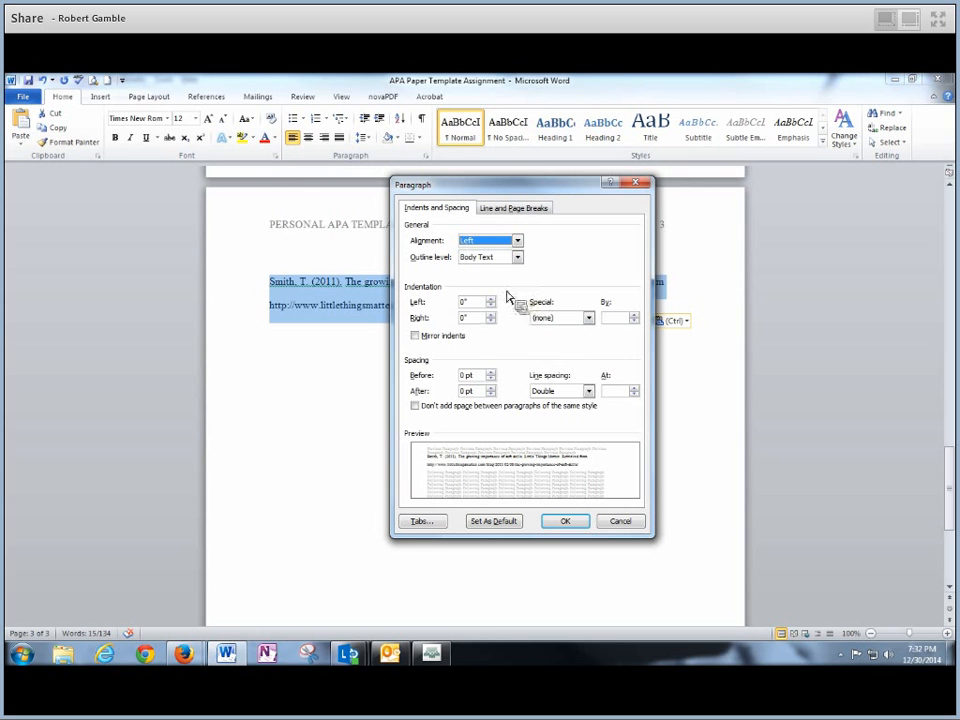
left_click(589, 319)
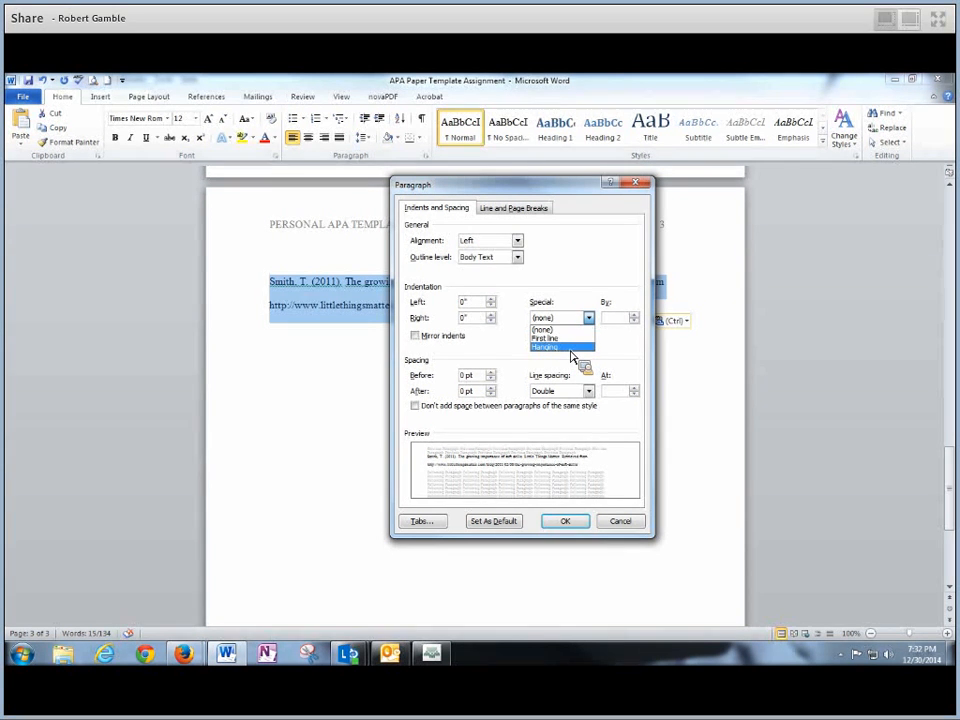
left_click(571, 349)
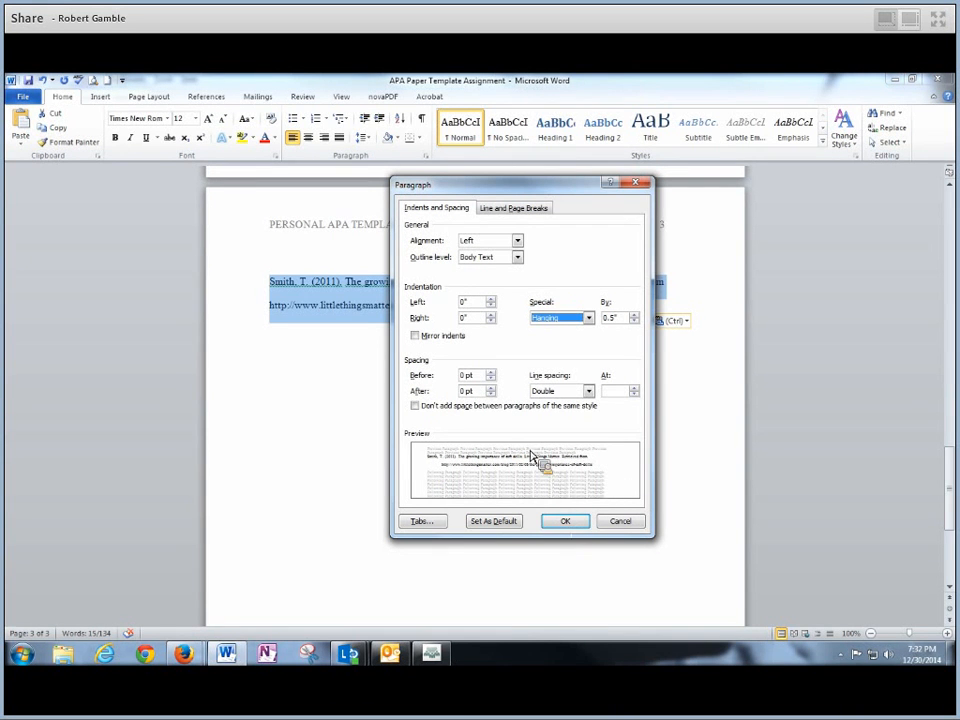
left_click(618, 523)
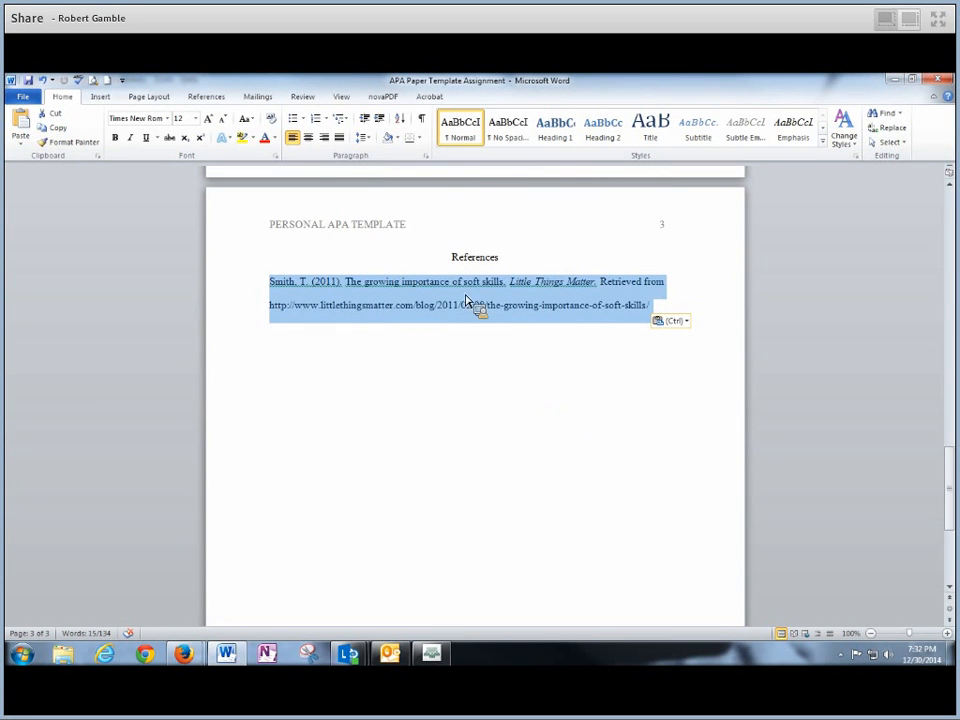
- Give the Smith reference a 0.5-inch hanging indent in the Paragraph settings
left_click(476, 326)
left_click_drag(270, 283, 664, 317)
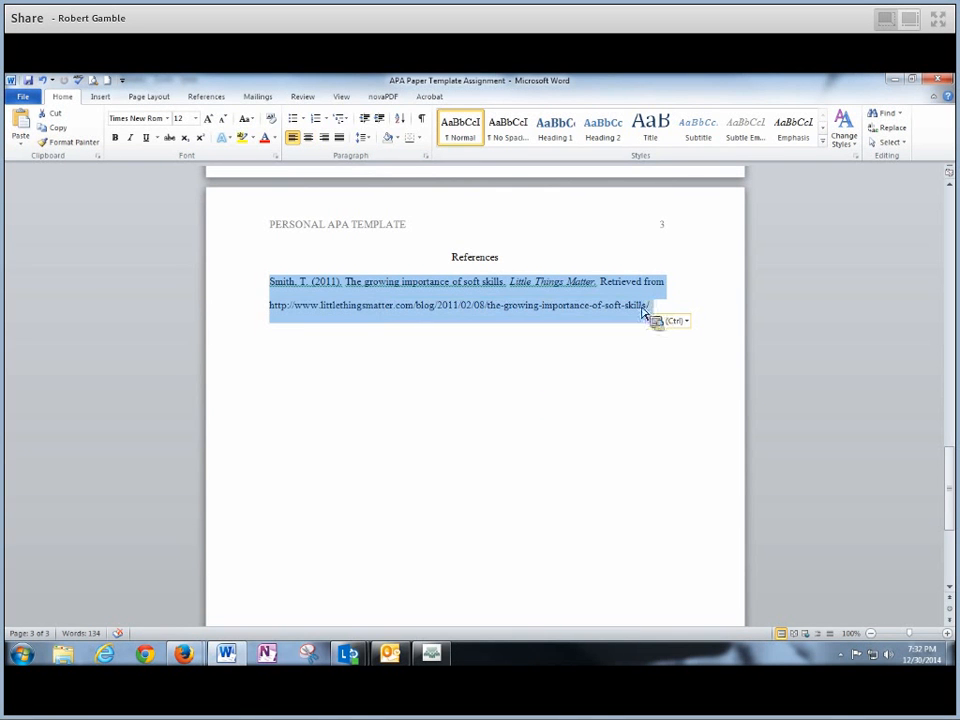
right_click(478, 307)
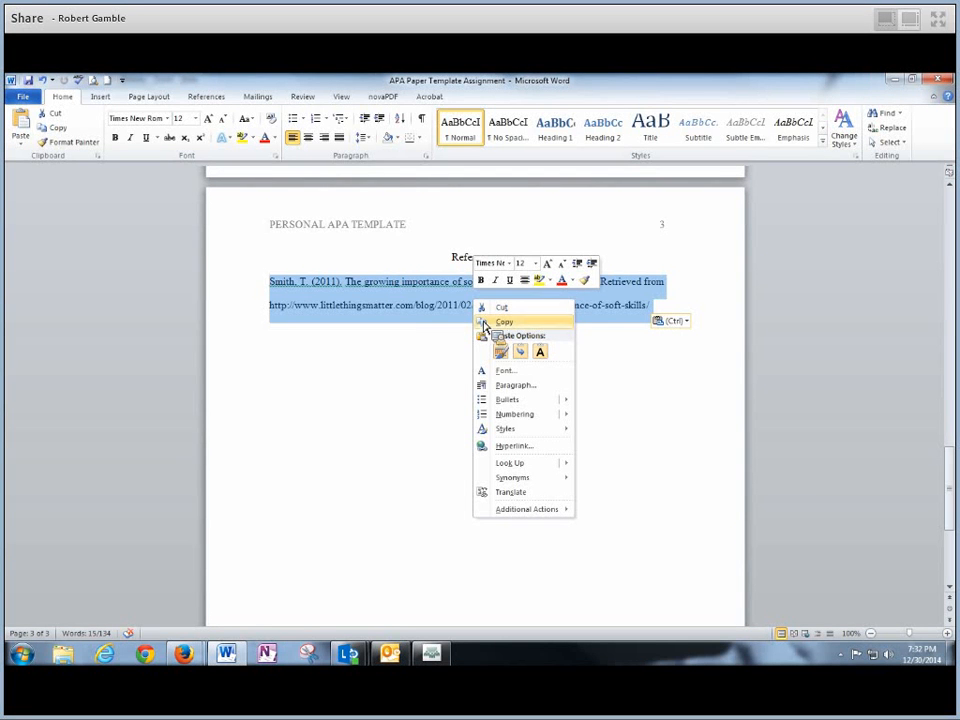
left_click(536, 388)
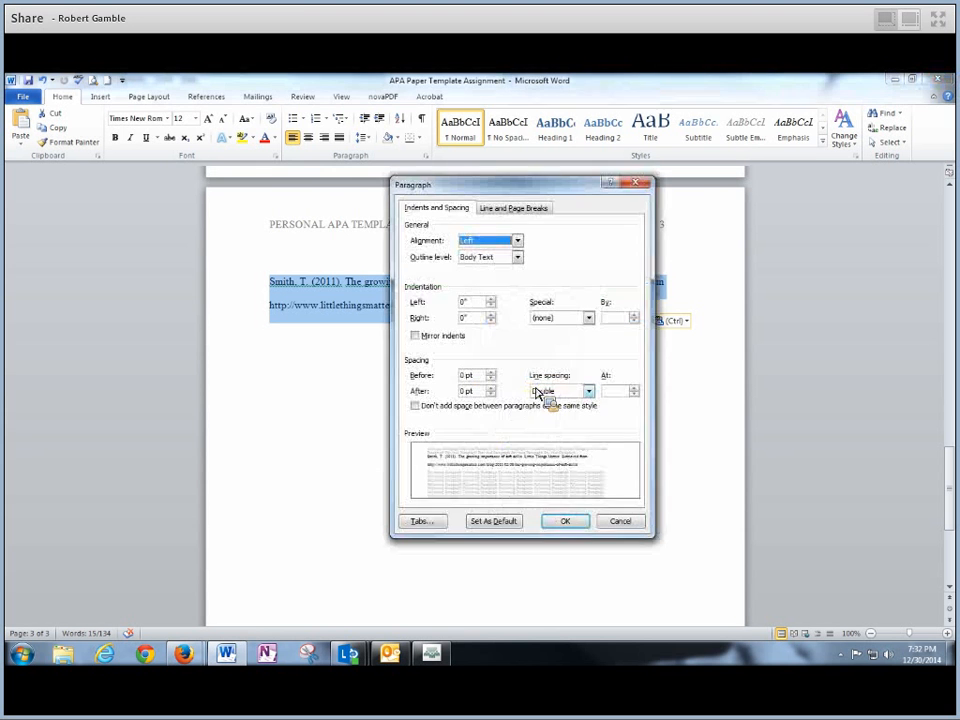
left_click_drag(525, 190, 479, 217)
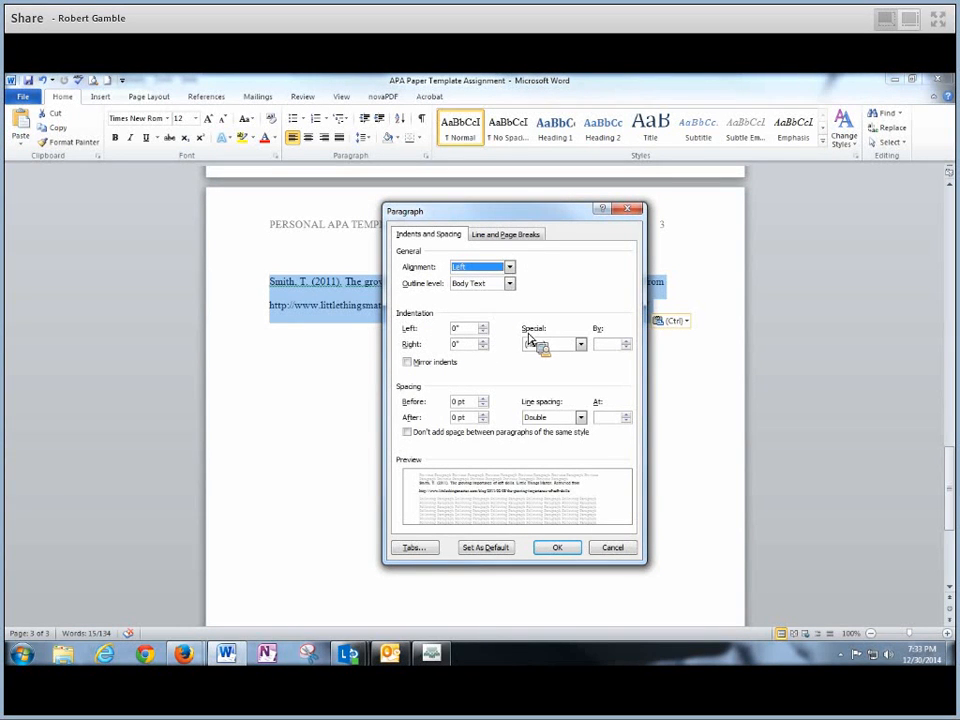
left_click(580, 344)
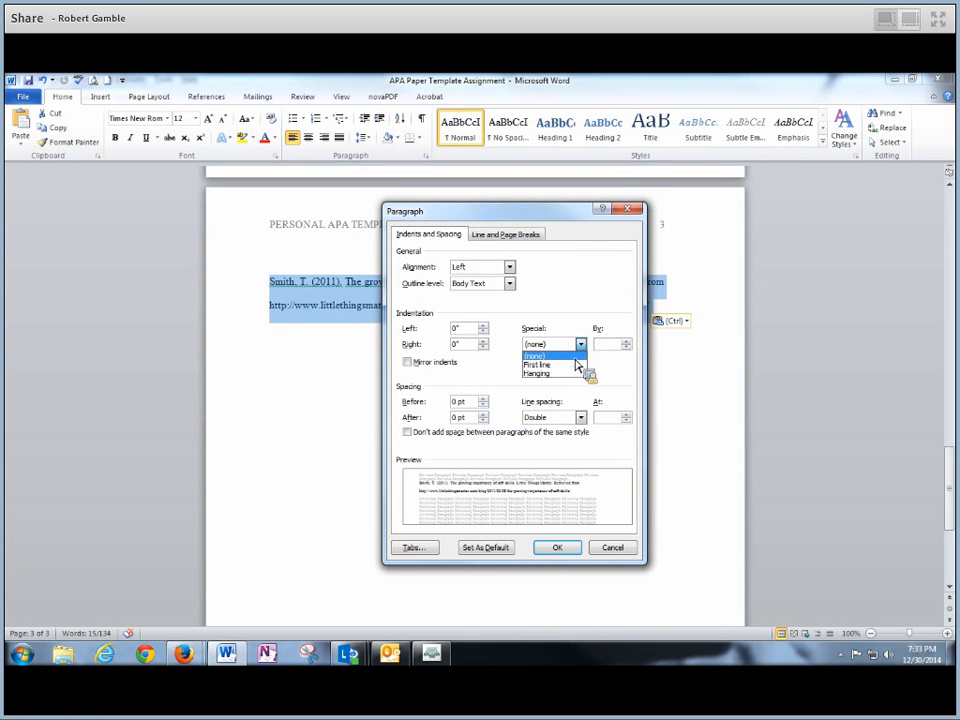
left_click(548, 374)
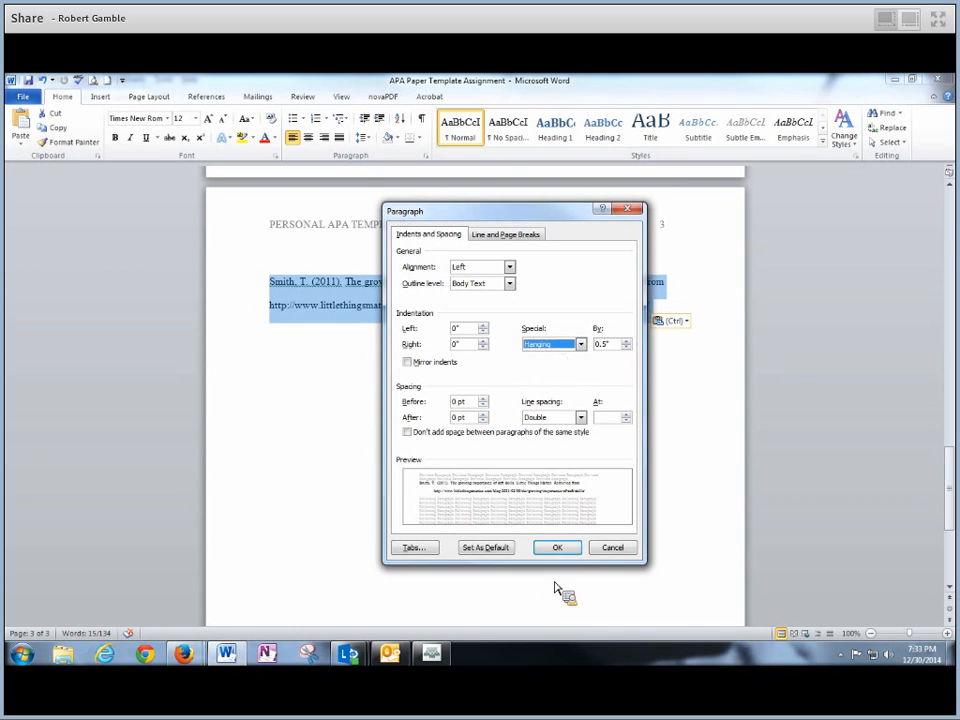
left_click(567, 555)
left_click(424, 411)
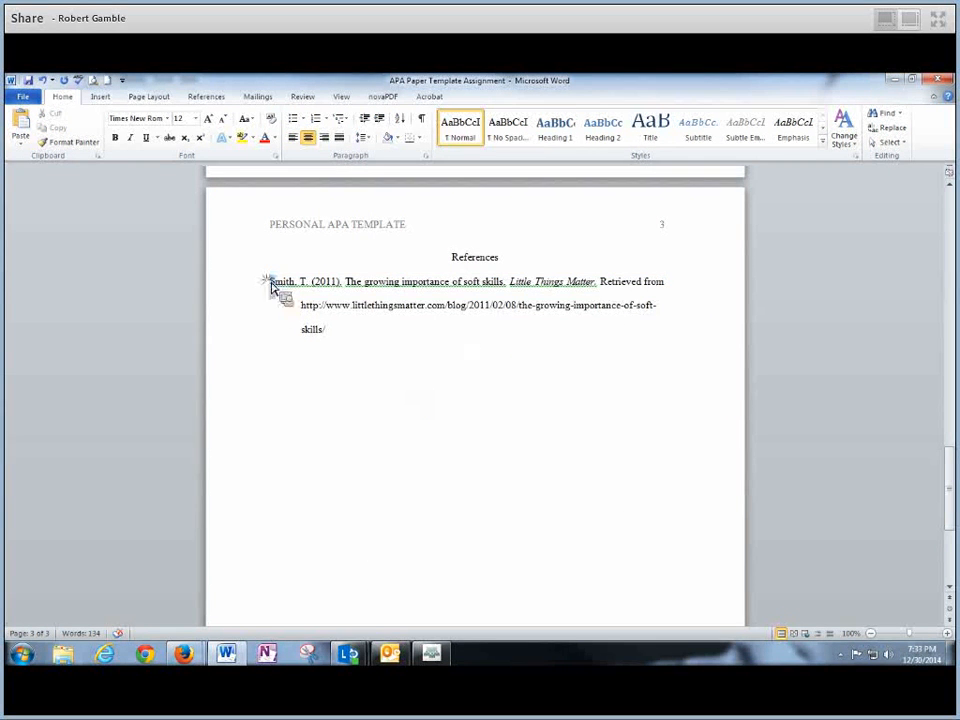
left_click_drag(269, 283, 672, 342)
- Save the document with the hanging-indented reference via the toolbar Save and File > Save
left_click(349, 349)
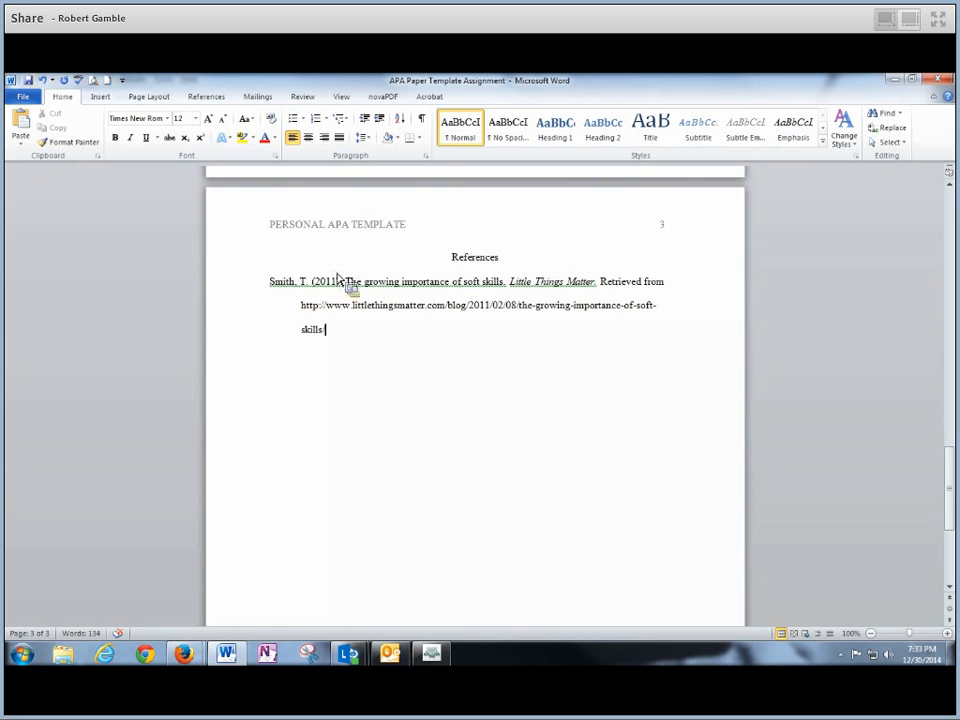
left_click(30, 82)
left_click(28, 97)
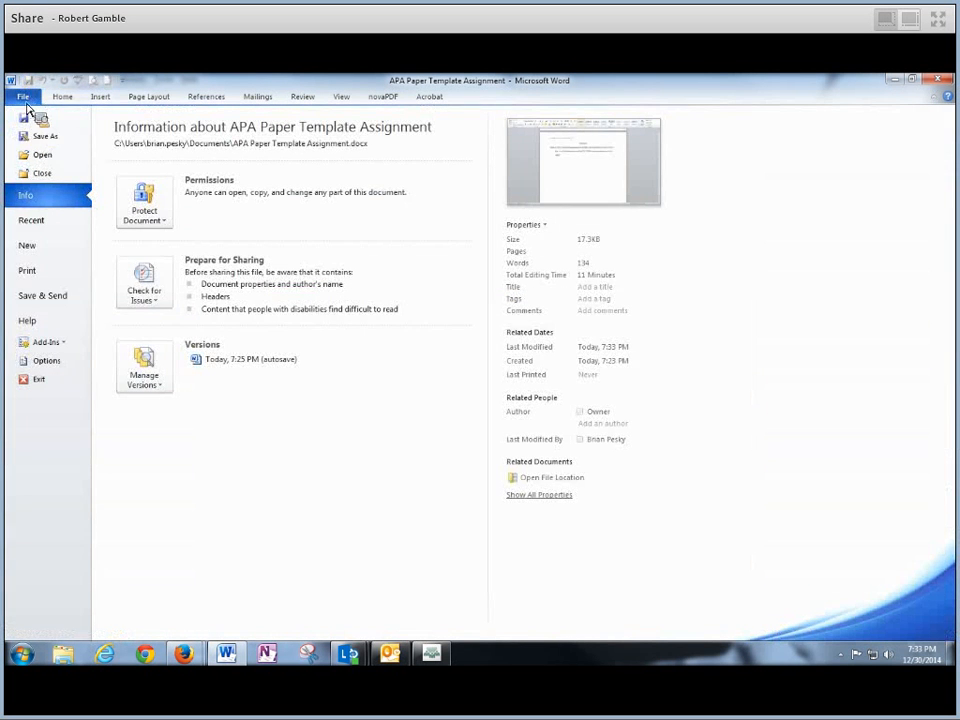
left_click(25, 98)
left_click(24, 98)
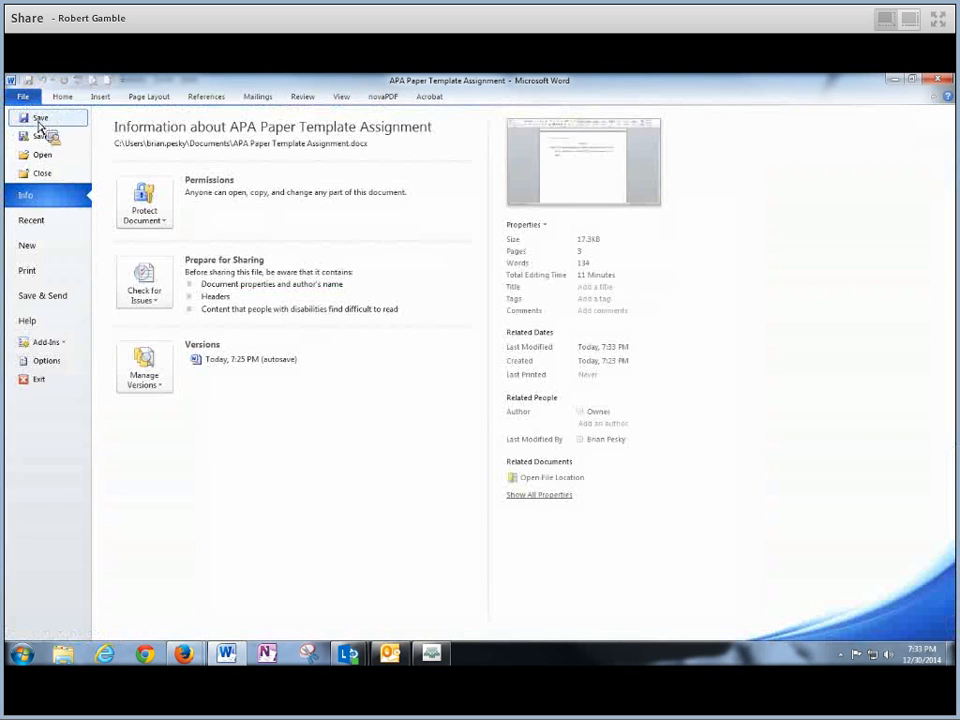
left_click(38, 119)
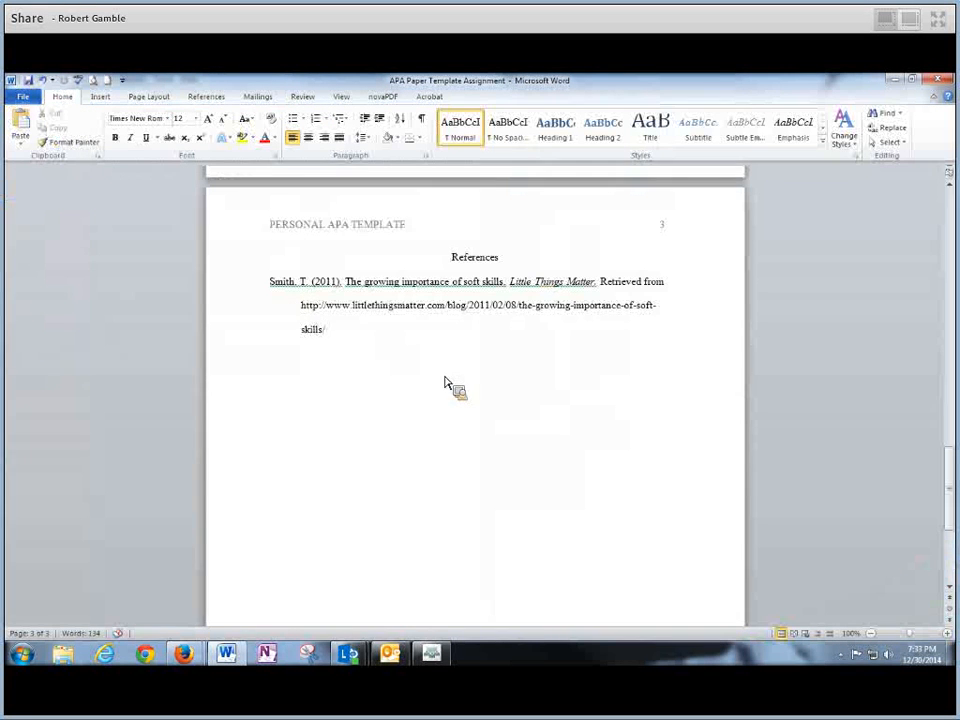
triple_click(290, 312)
left_click(514, 476)
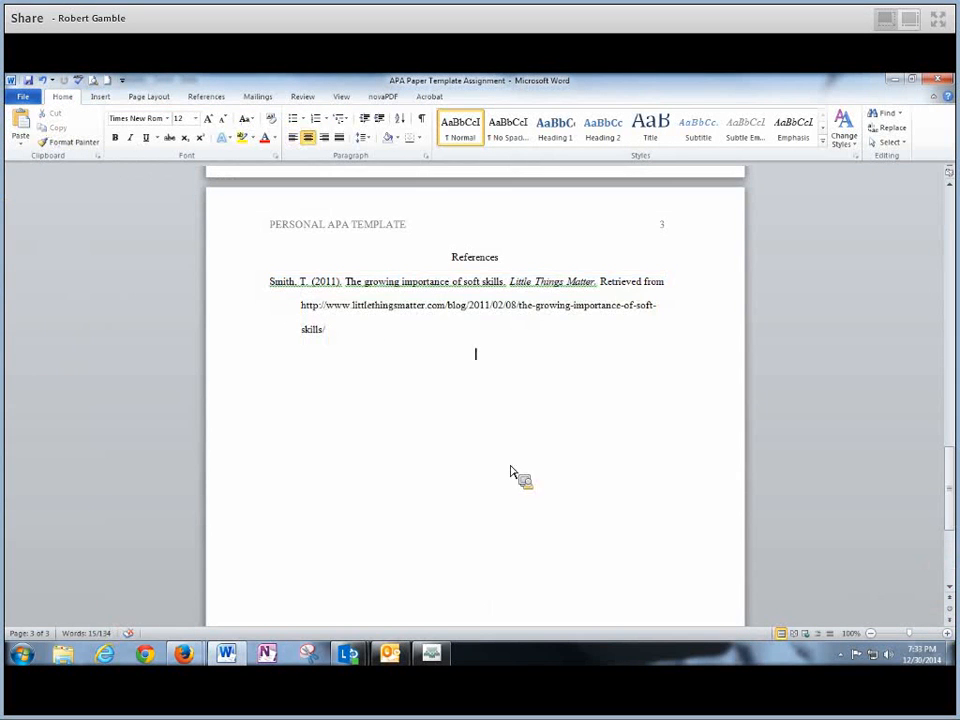
left_click_drag(945, 497, 950, 357)
left_click_drag(427, 342, 520, 348)
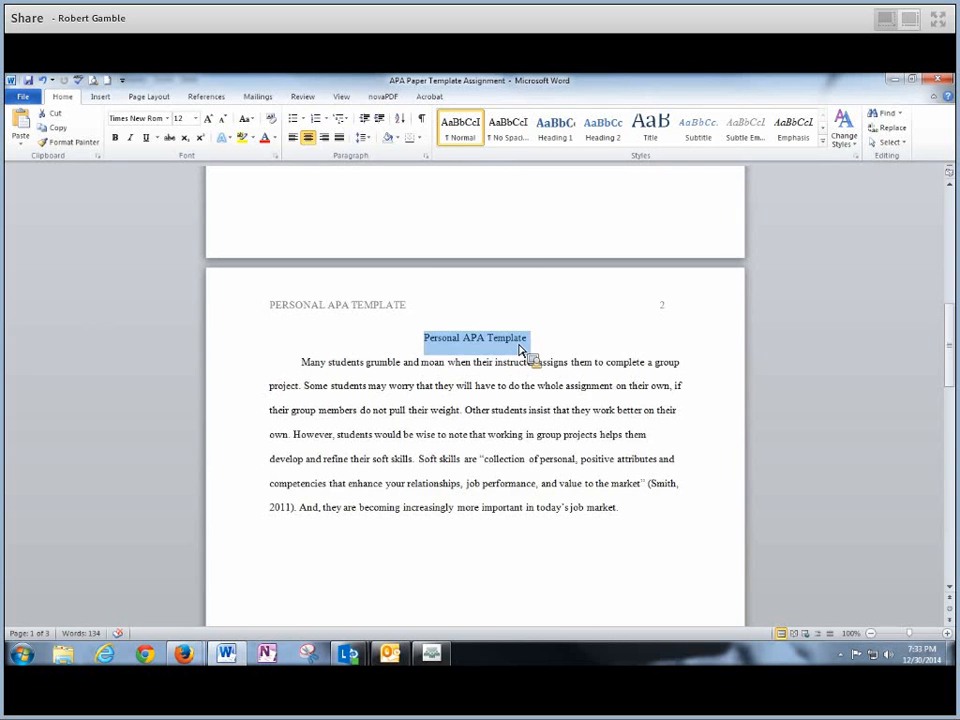
left_click_drag(311, 370, 706, 545)
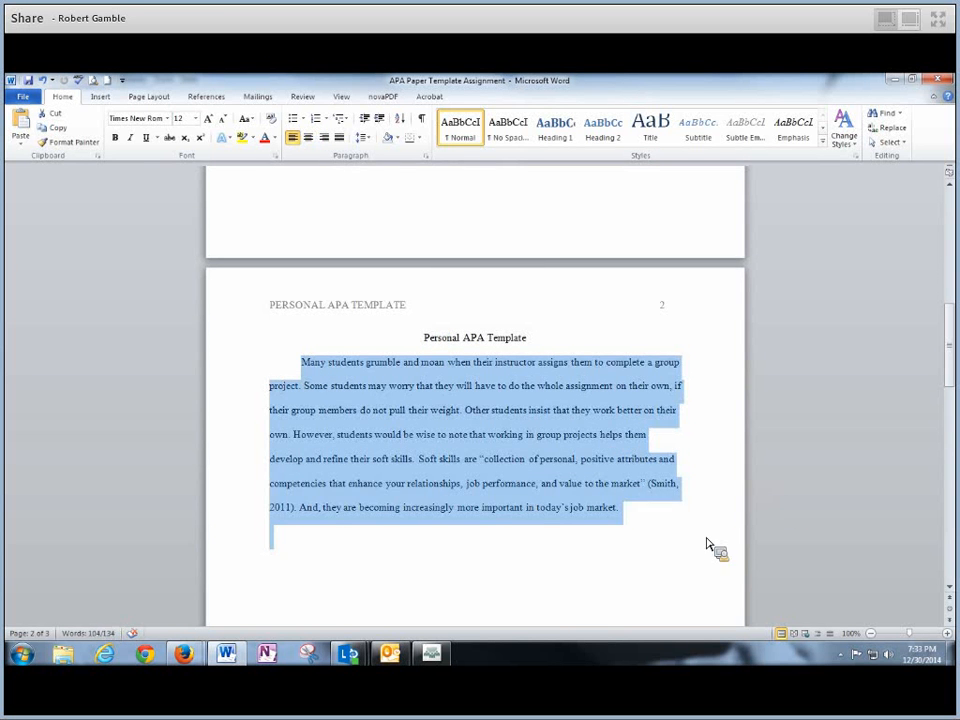
left_click(682, 547)
left_click_drag(948, 379, 934, 253)
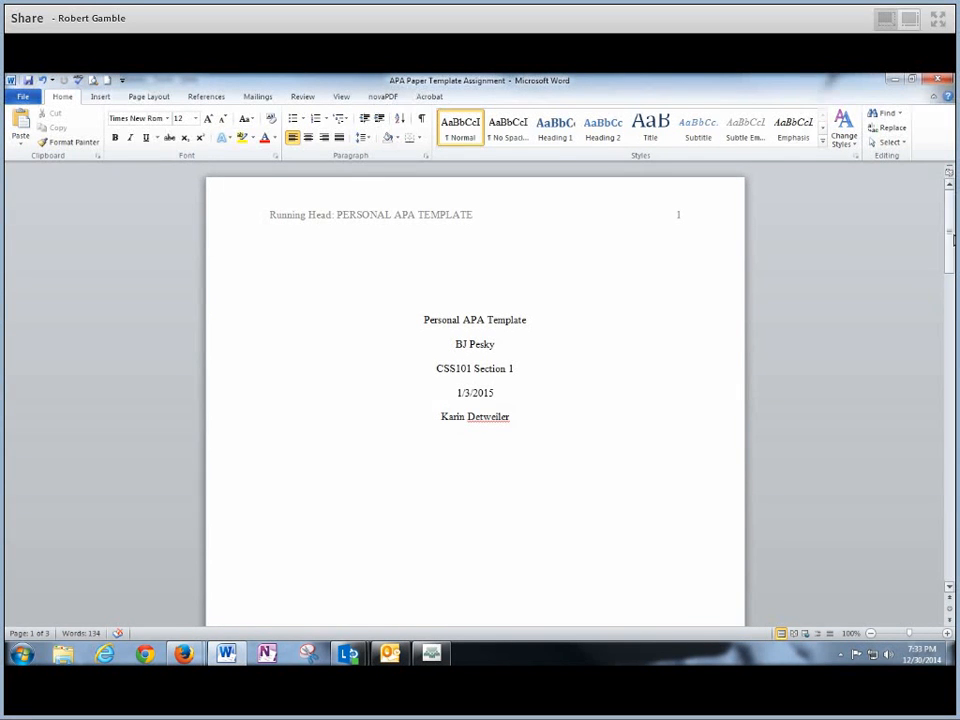
mouse_move(952, 238)
left_mouse_down()
mouse_move(950, 275)
mouse_move(950, 255)
left_mouse_up()
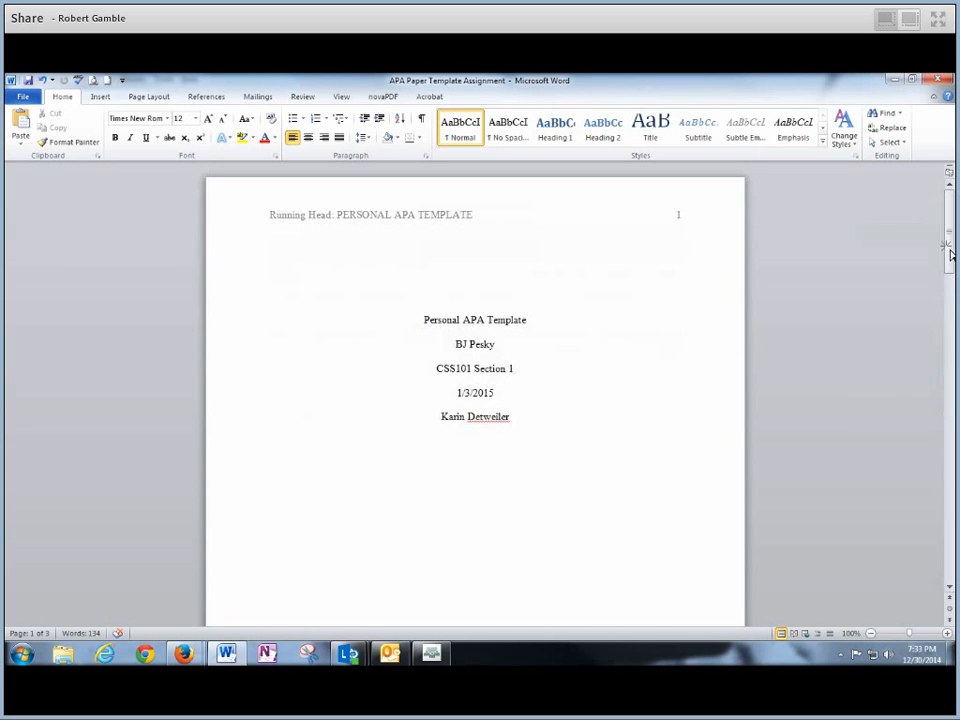
right_click(490, 426)
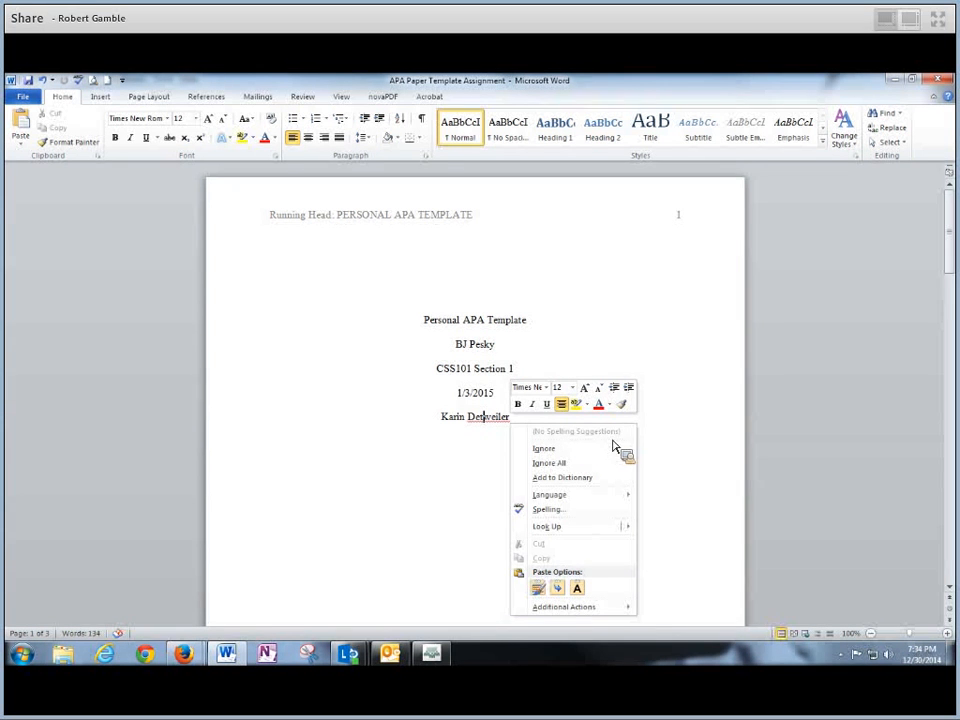
left_click(489, 440)
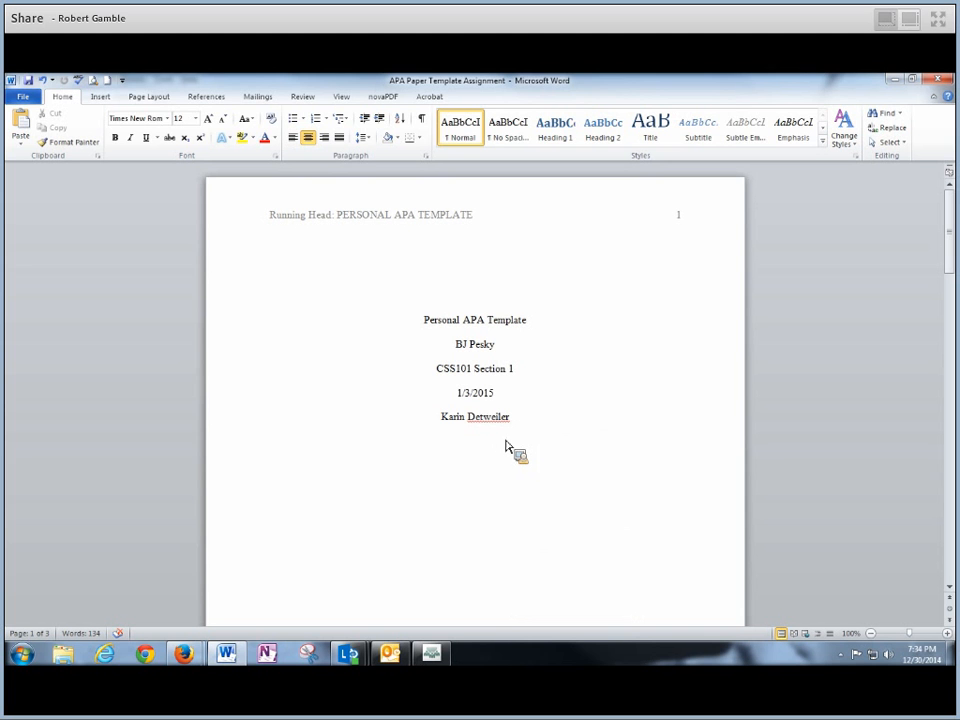
- Run Spelling & Grammar, ignoring the flagged surname and the three reference fragment warnings
left_click(79, 84)
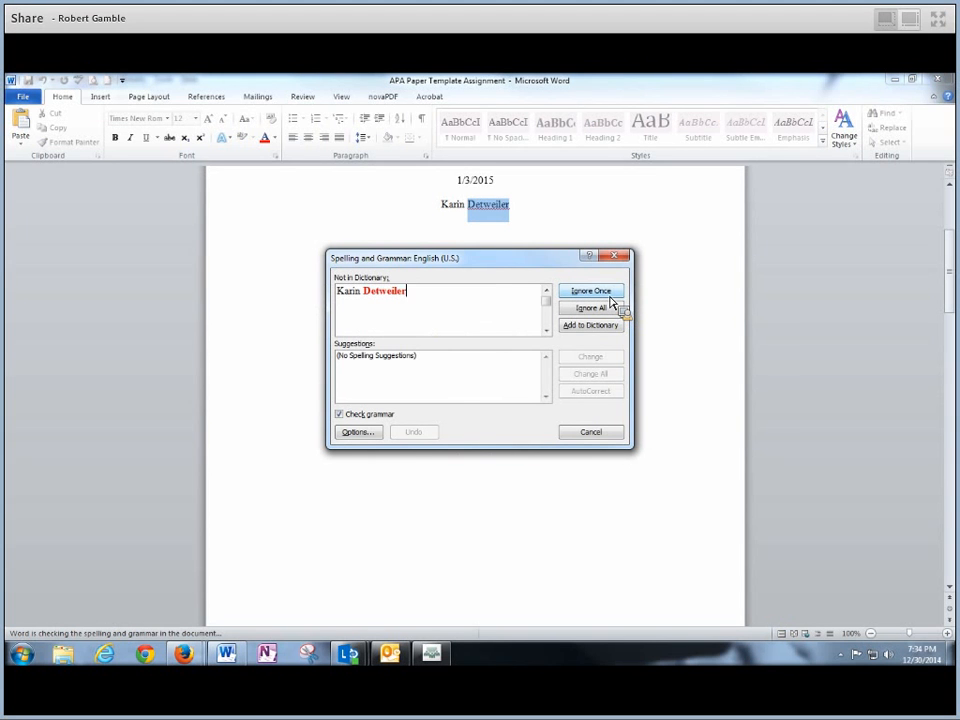
left_click(610, 296)
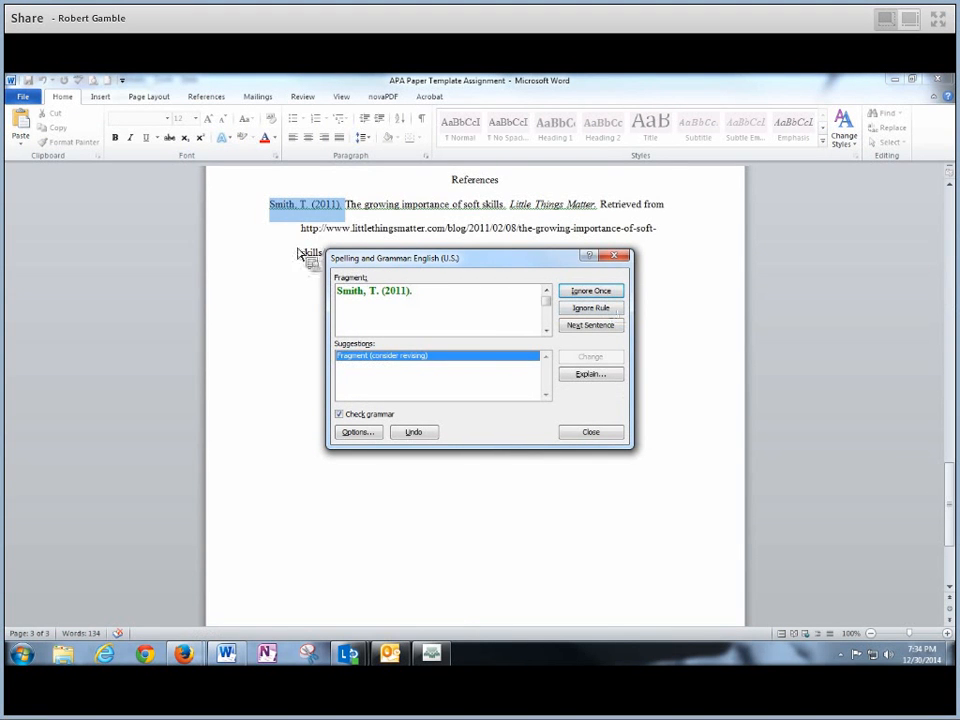
left_click(588, 292)
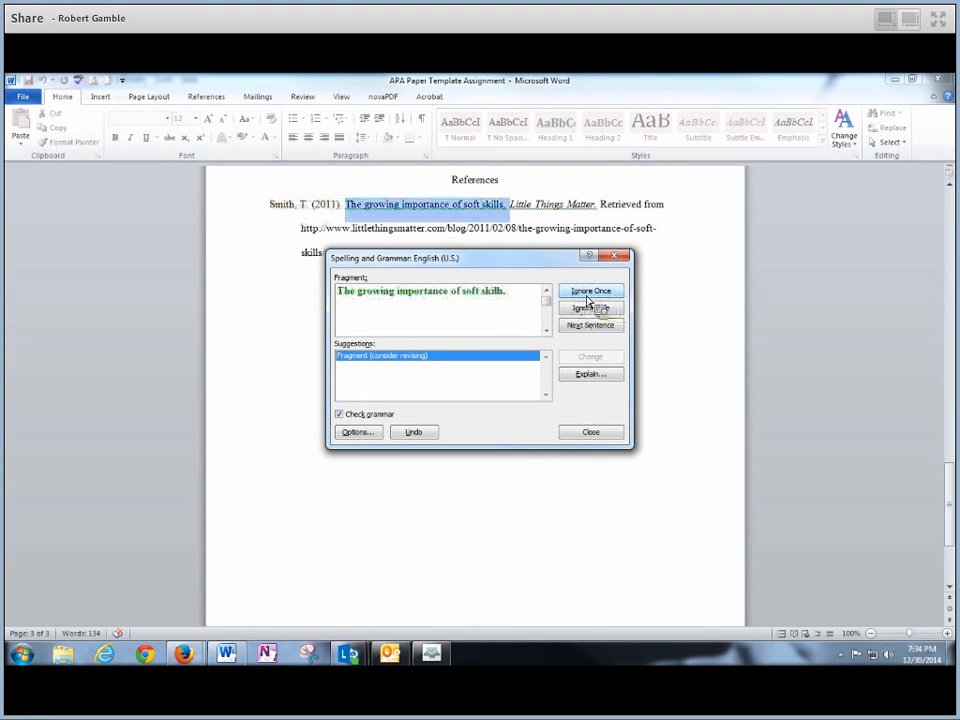
left_click(590, 292)
left_click(589, 293)
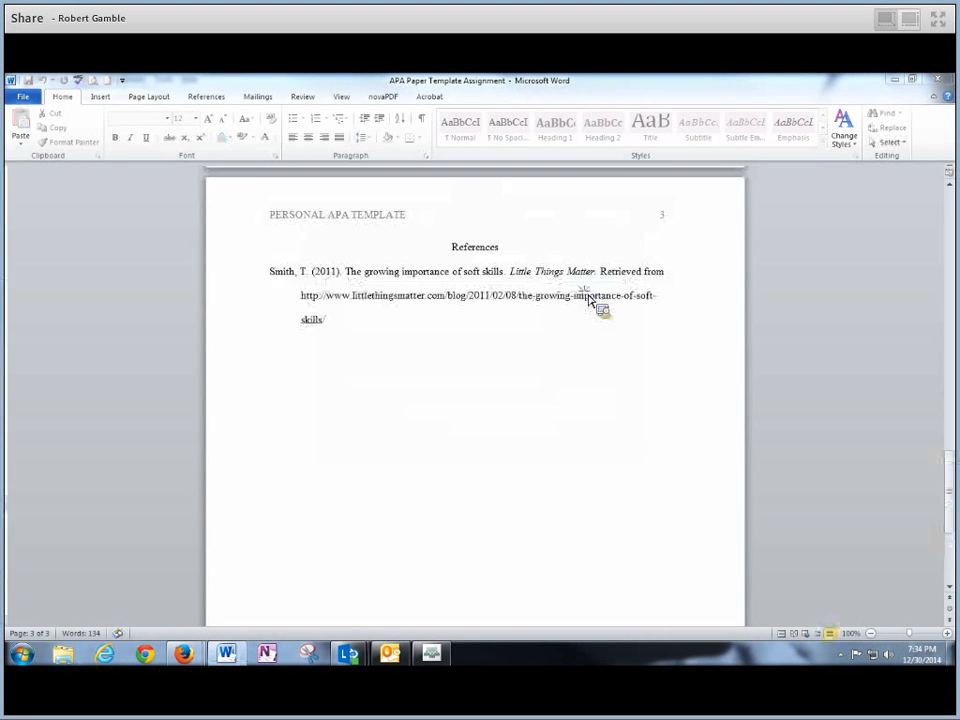
left_click(461, 401)
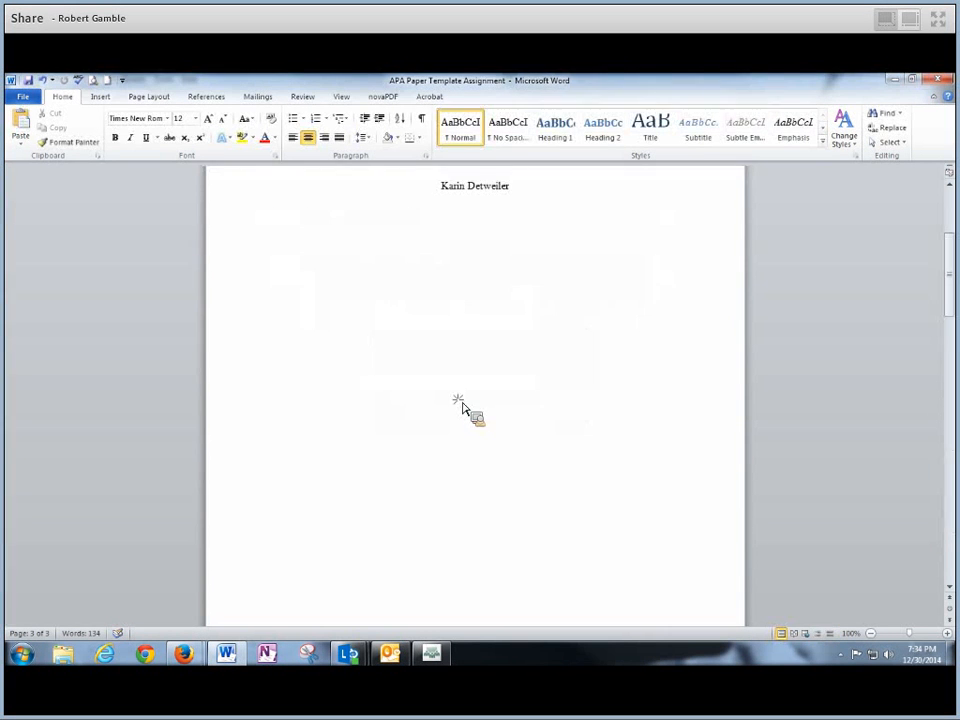
left_click_drag(949, 305, 945, 500)
left_click_drag(349, 465, 272, 435)
left_click(364, 497)
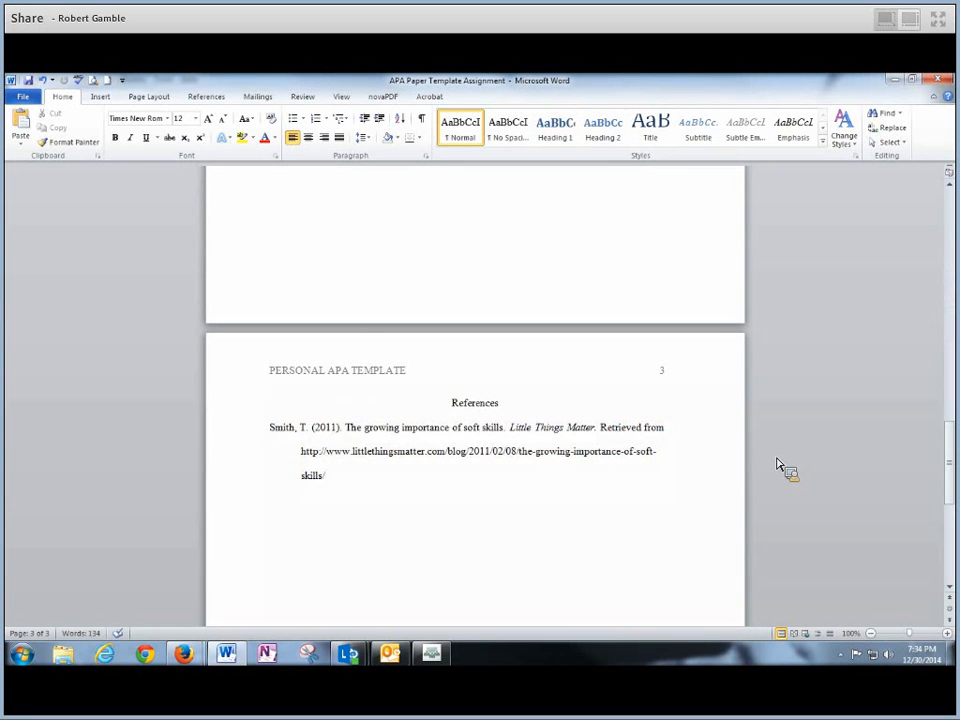
left_click_drag(950, 473, 950, 250)
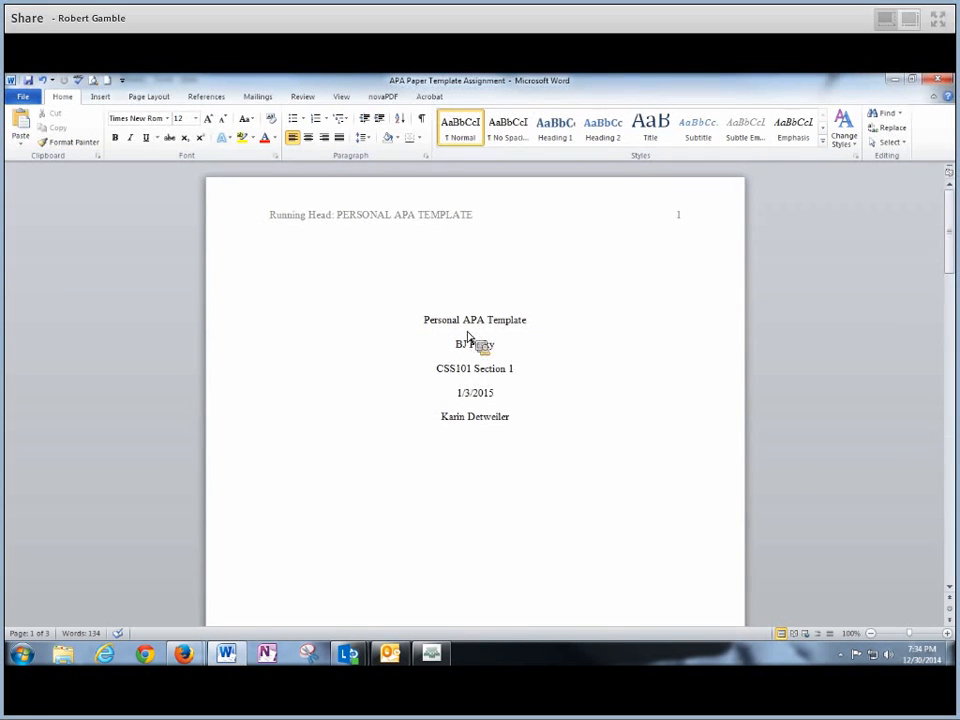
left_click_drag(410, 322, 519, 437)
left_click(519, 437)
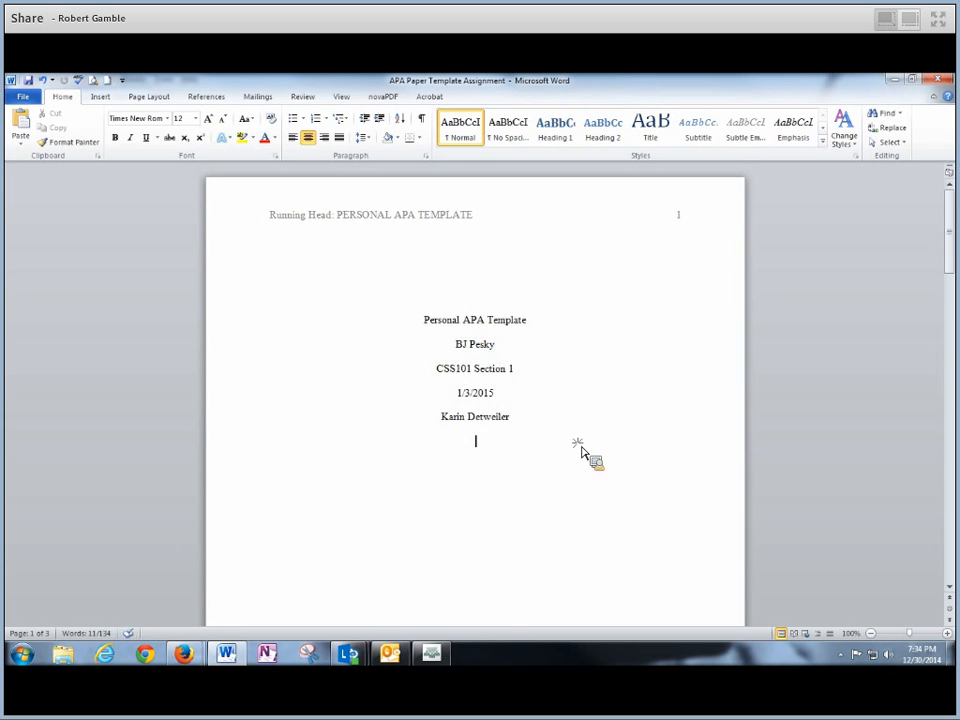
left_click_drag(947, 252, 948, 215)
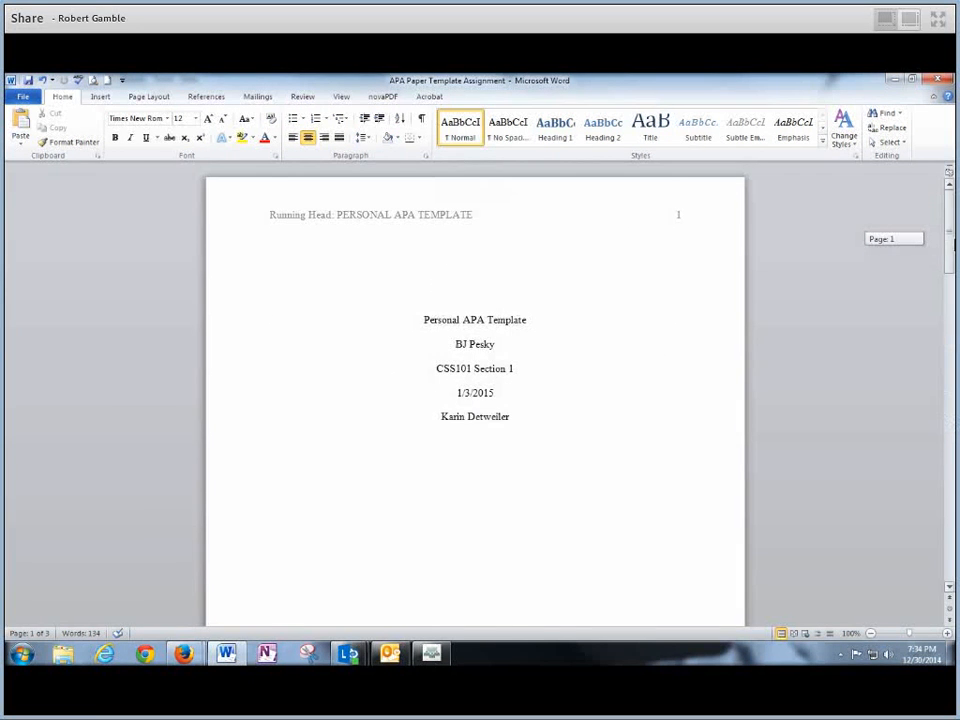
- Check the file info view, return to the APA document, then minimize Word
left_click(24, 96)
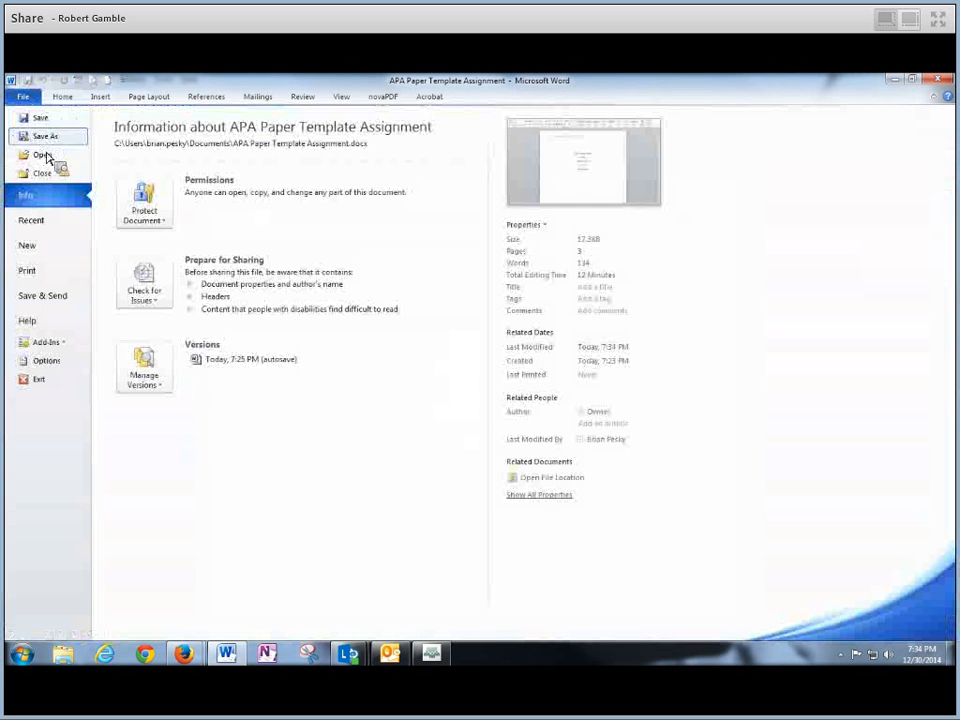
left_click(45, 120)
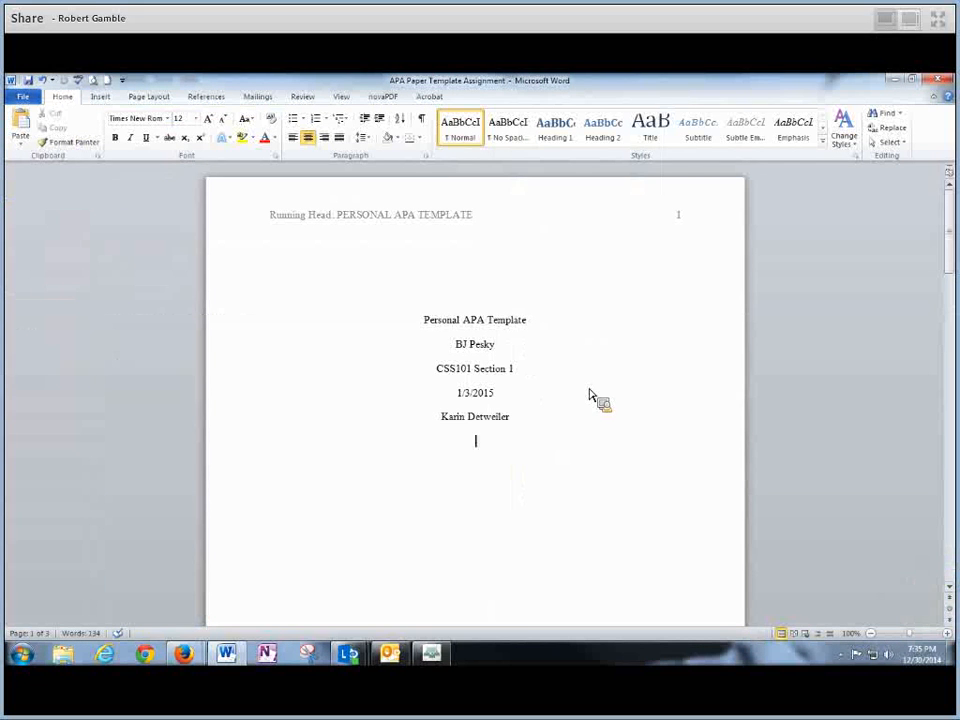
left_click(950, 247)
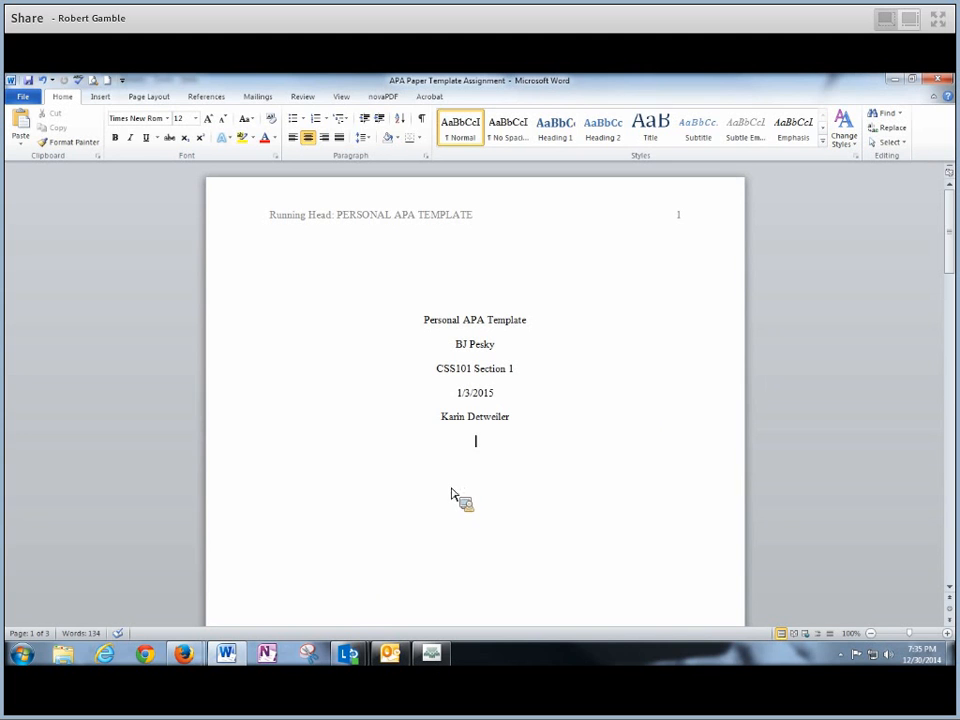
left_click(897, 86)
- Bring up the Canvas assignment page, scroll through its instructions, and start submitting to raise the overdue warning
left_click(838, 422)
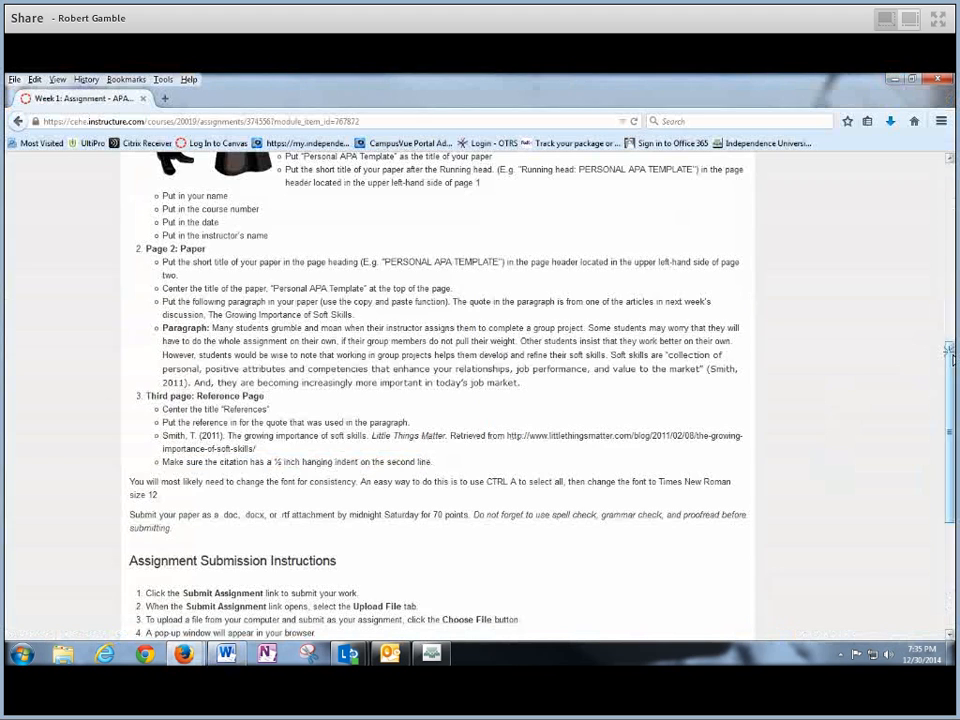
left_click_drag(949, 350, 949, 450)
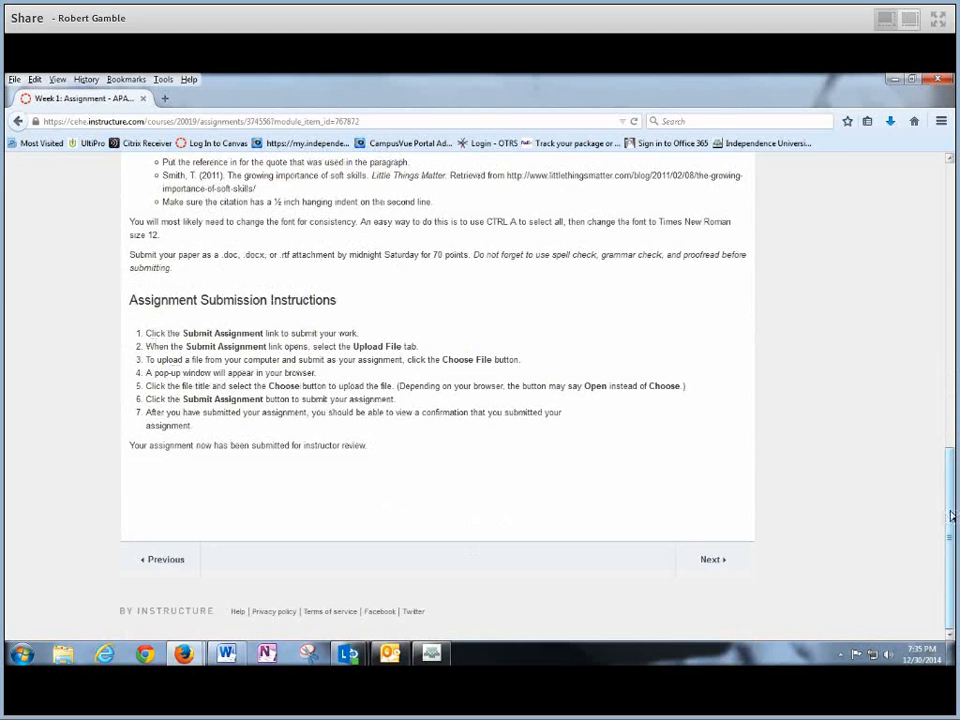
left_click_drag(951, 515, 949, 432)
left_click_drag(949, 224, 953, 218)
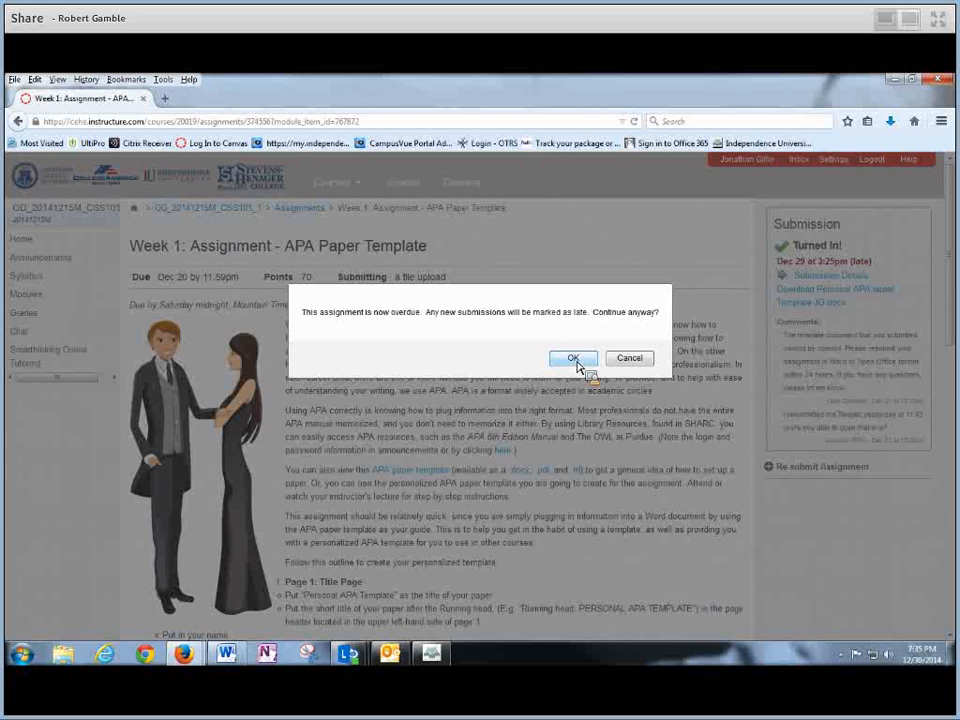
- Accept the warning that the submission will be marked late
left_click(573, 359)
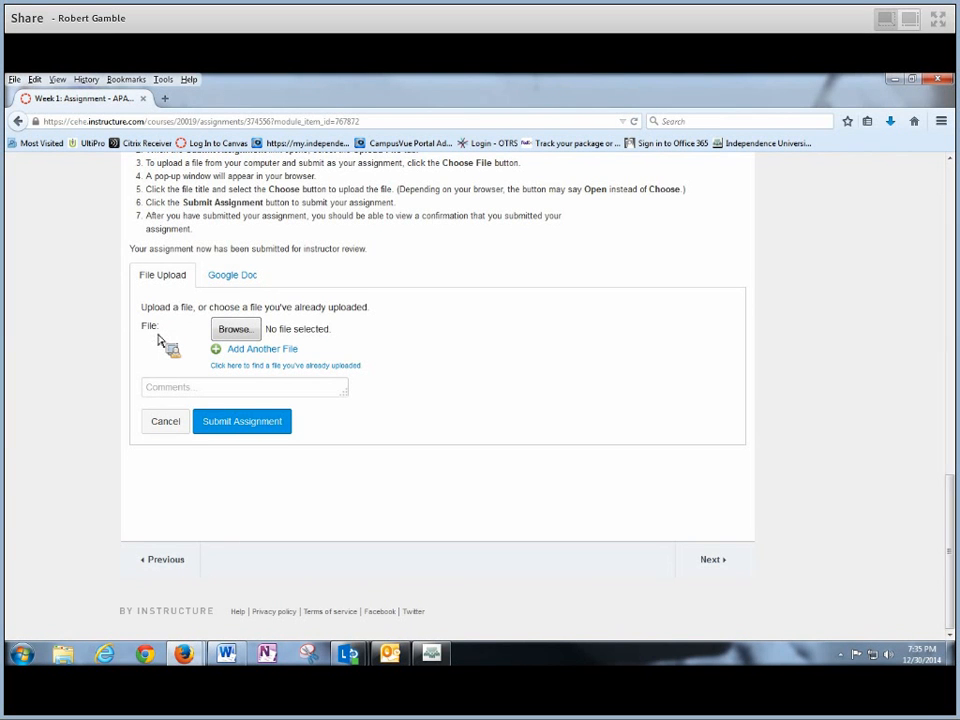
- Open the file chooser and browse the Desktop, Downloads, Recent Places, Documents and Music locations
left_click(237, 330)
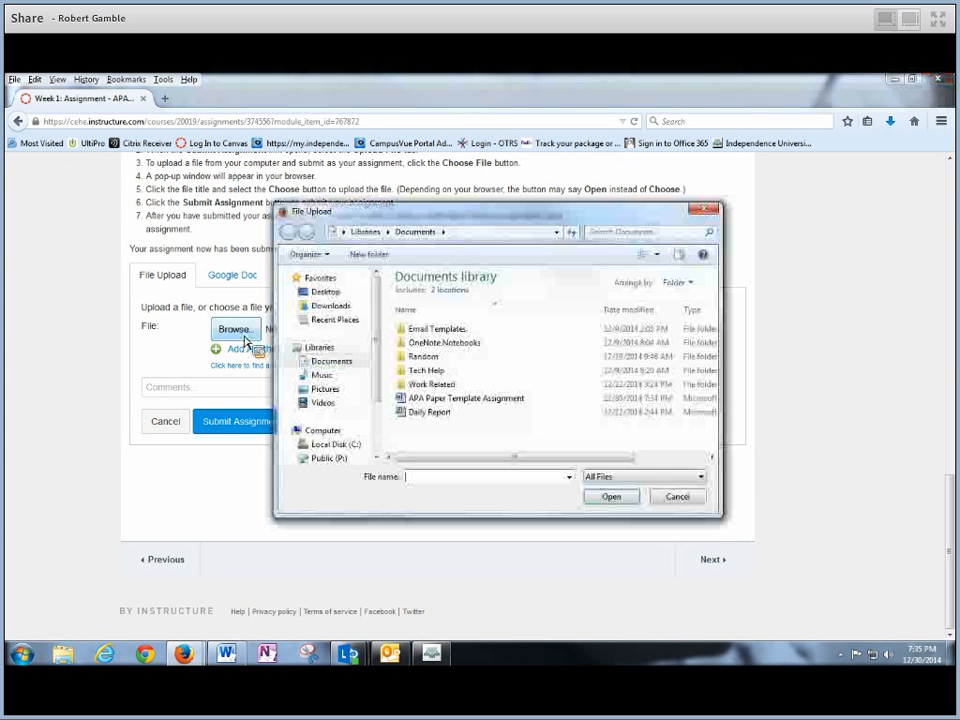
left_click(333, 292)
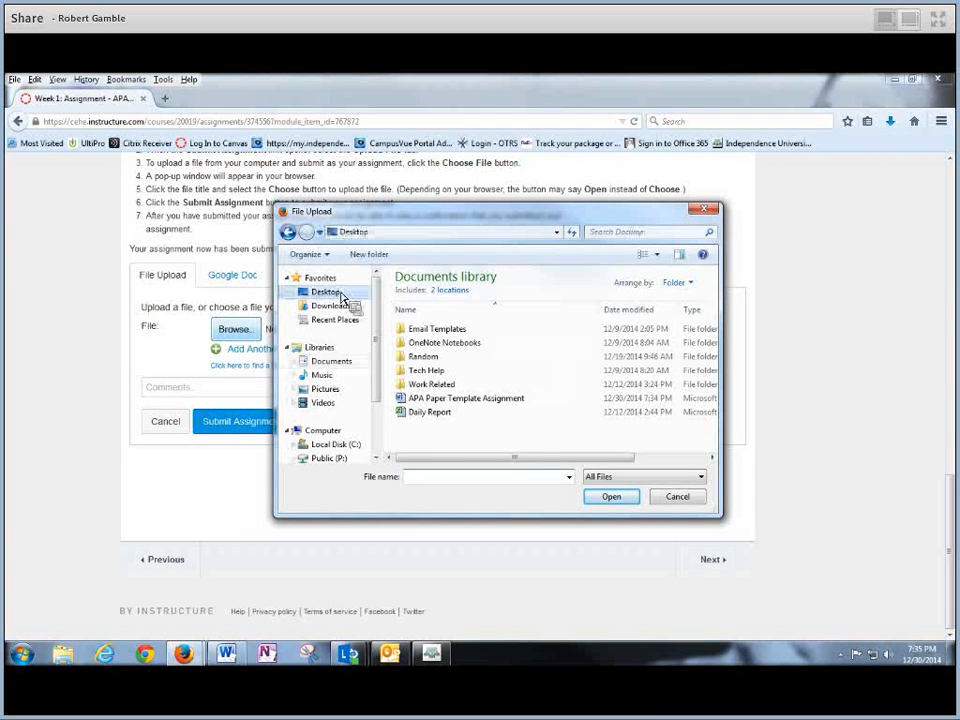
left_click(336, 305)
left_click(336, 319)
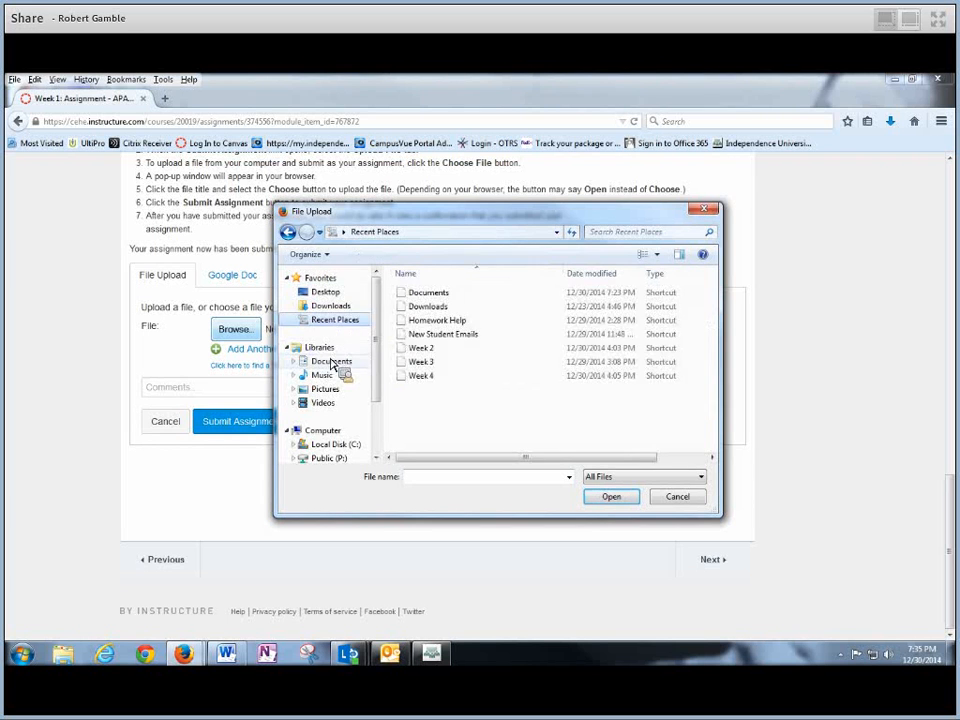
left_click(334, 361)
left_click(334, 375)
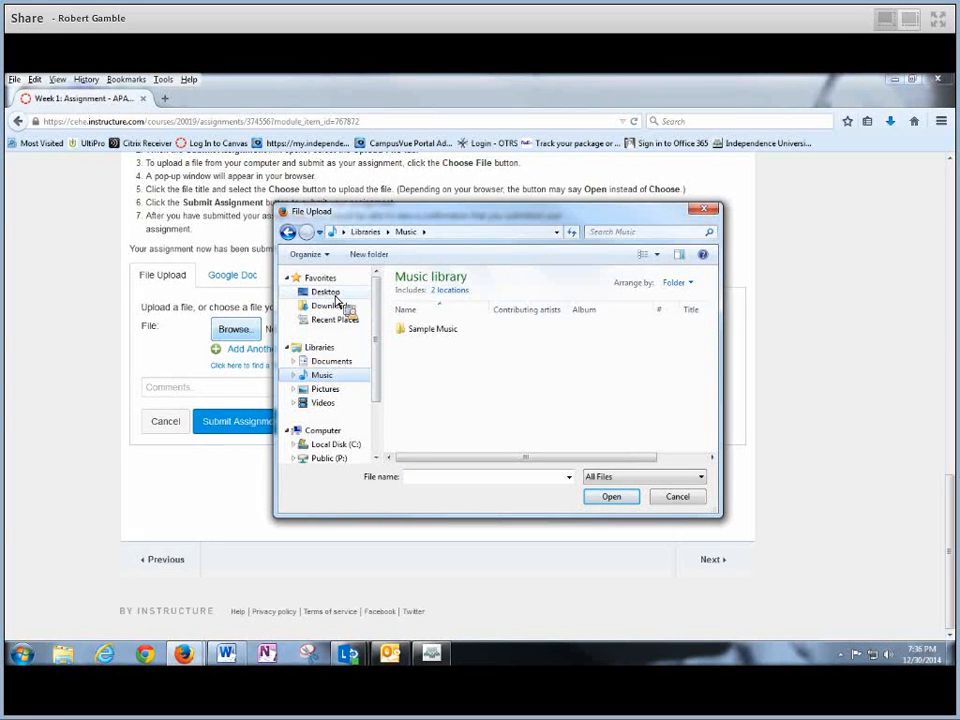
left_click(330, 292)
- Pick APA Paper Template Assignment.docx from Documents and attach it to the upload form
left_click_drag(718, 294, 720, 428)
scroll(720, 428, "up", 10)
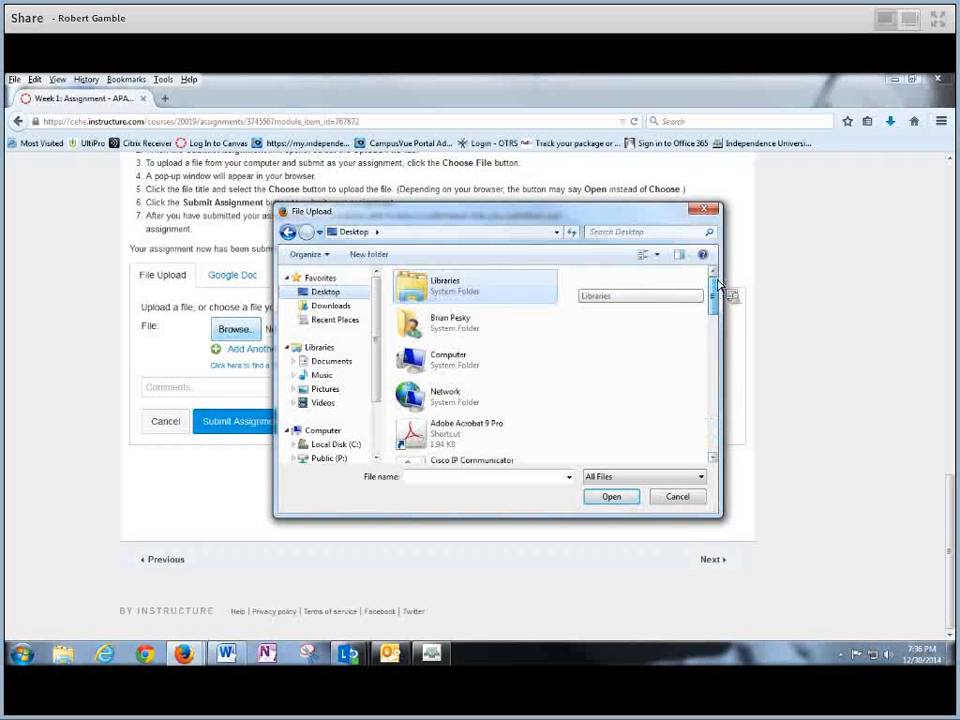
left_click_drag(712, 290, 668, 449)
left_click(497, 410)
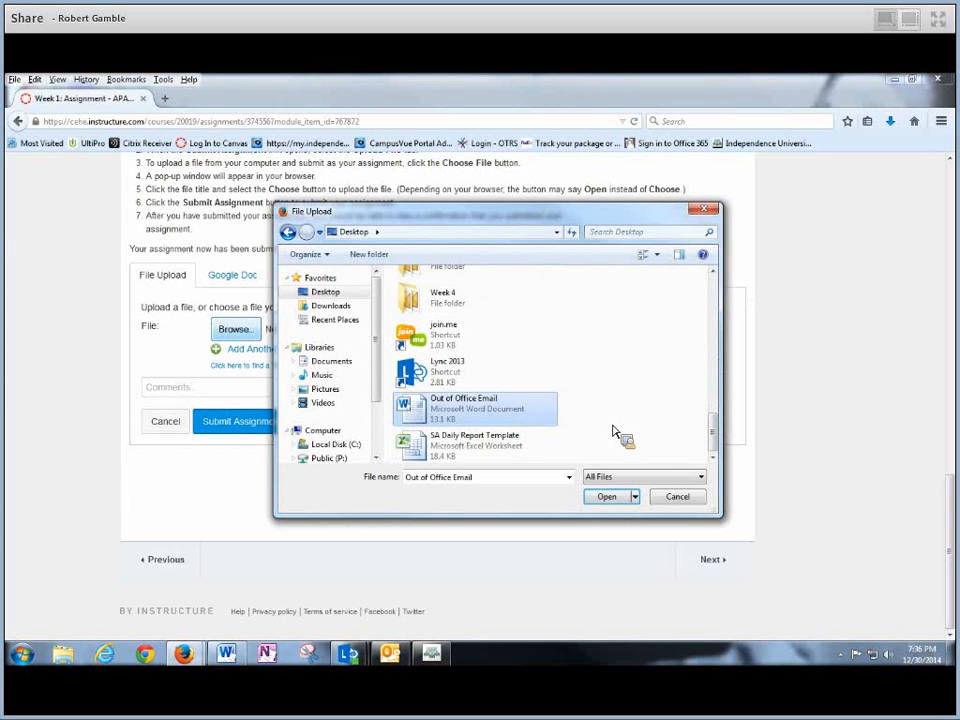
left_click_drag(524, 412, 443, 405)
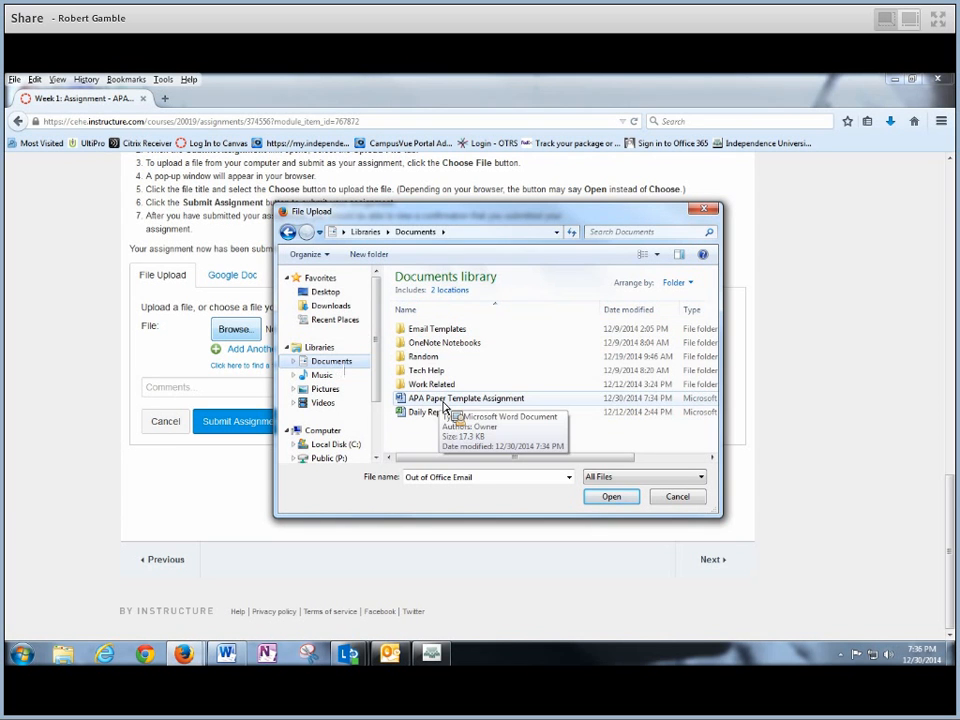
left_click(443, 405)
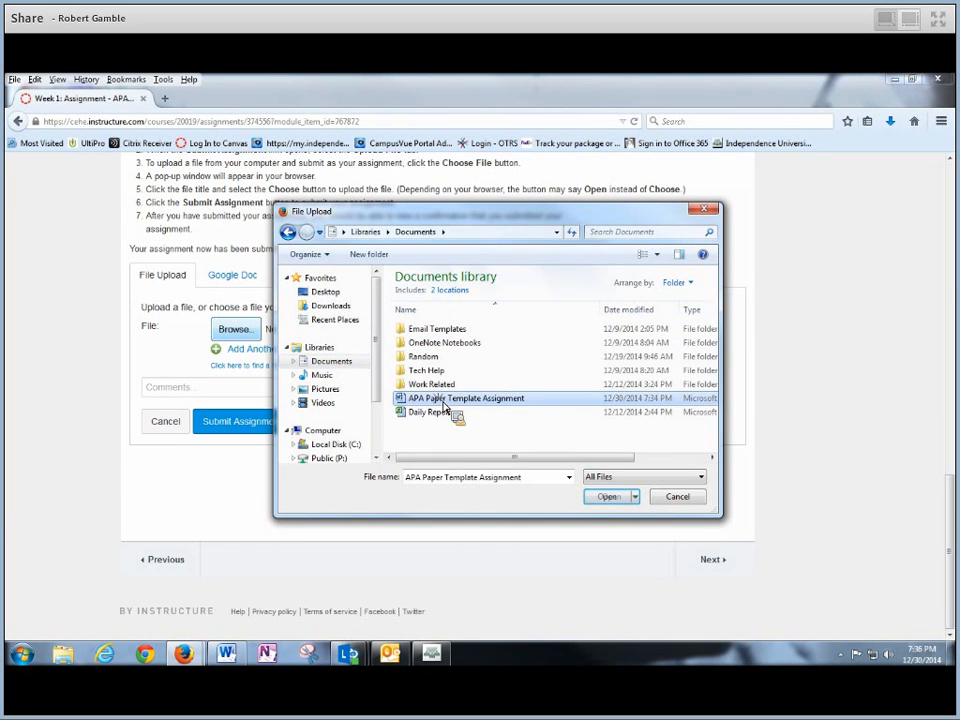
left_click(607, 500)
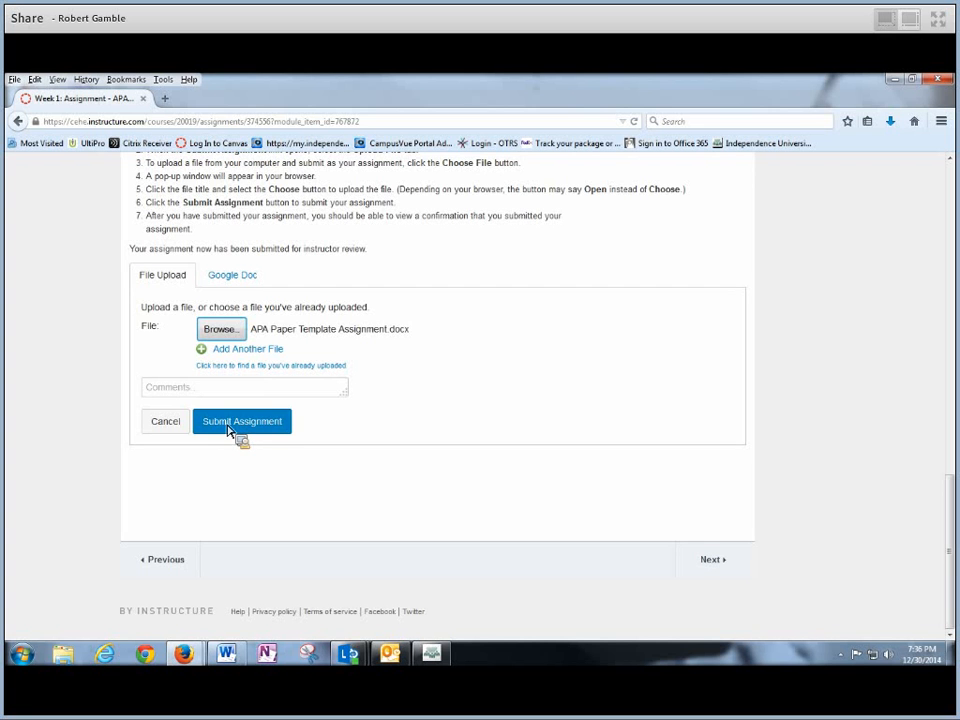
- Submit the attached APA paper and scroll up to see the Turned In status
left_click(167, 426)
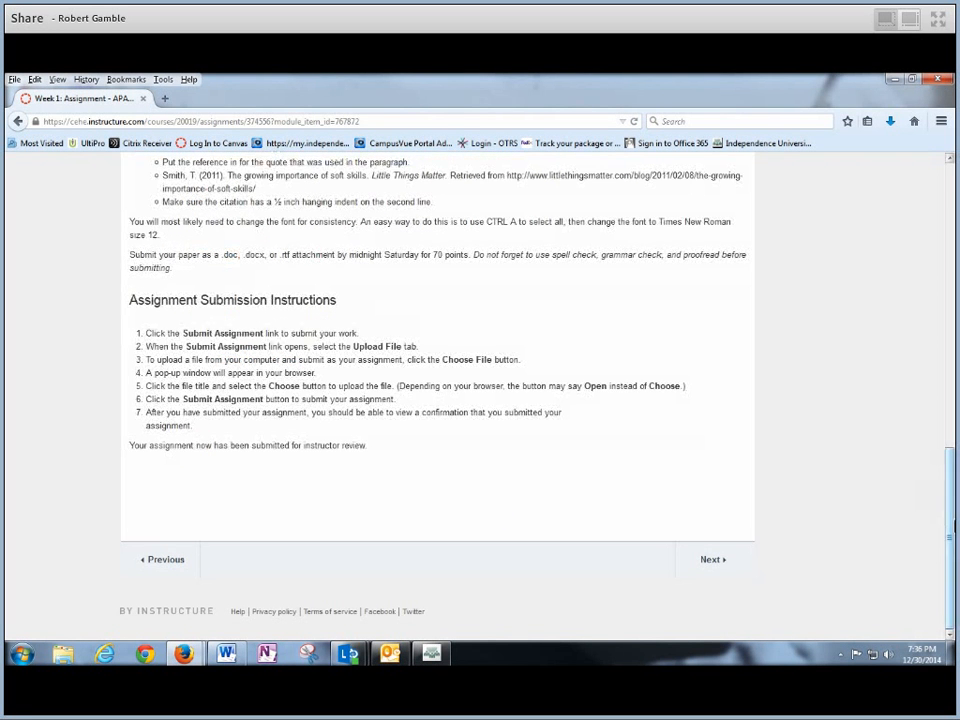
left_click_drag(946, 519, 947, 237)
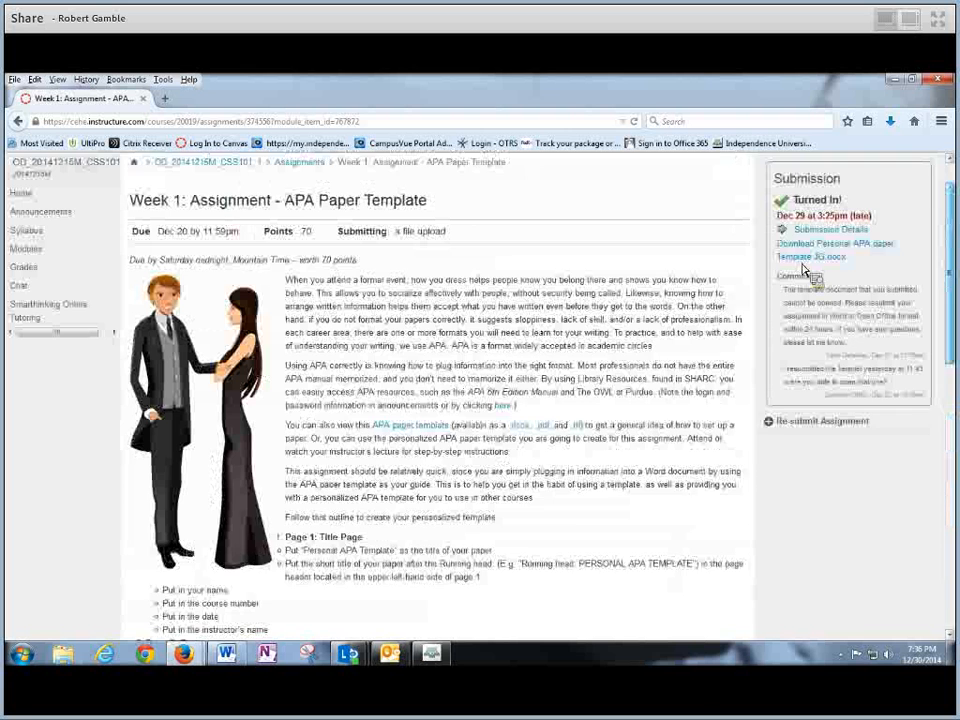
scroll(390, 279, "up", 2)
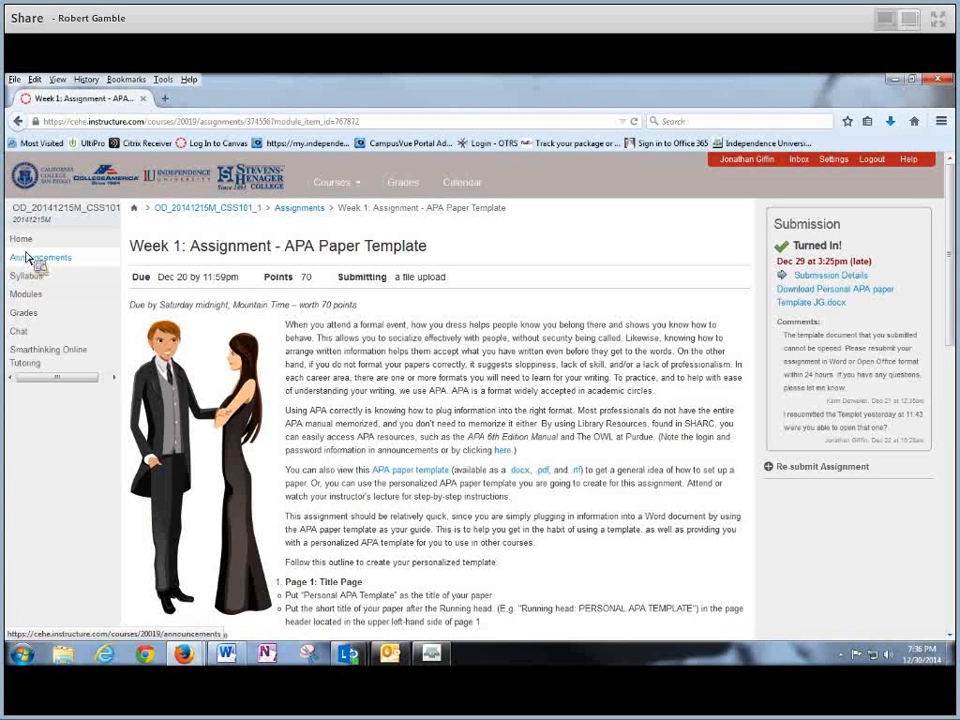
- Go to Modules and open the Student Success Center link under Course Home in a new tab
left_click(40, 298)
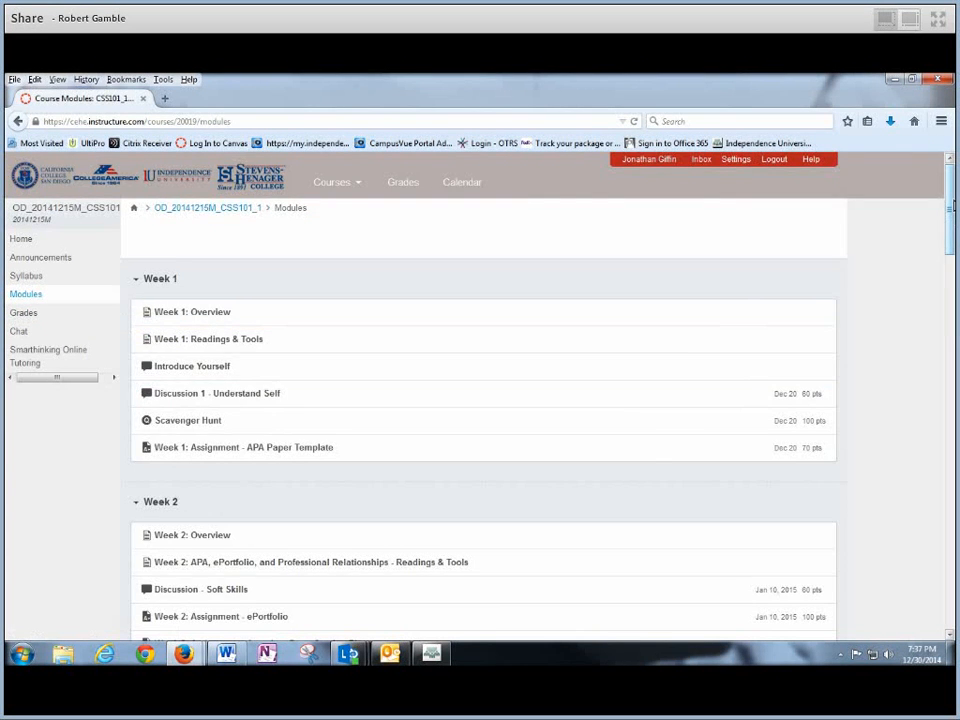
left_click_drag(952, 205, 951, 361)
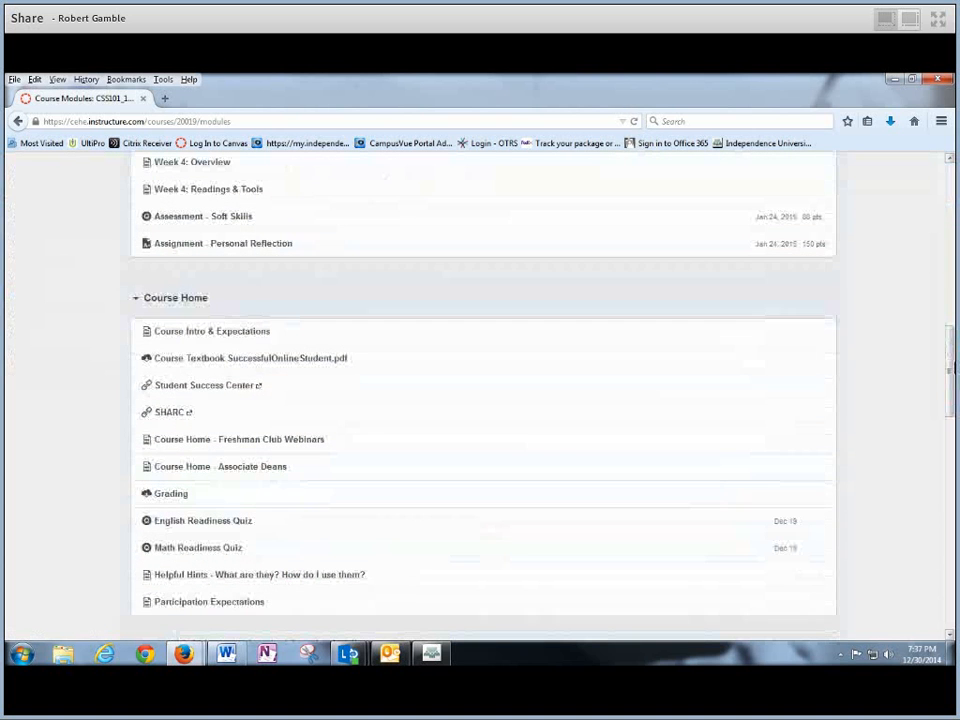
left_click(205, 387)
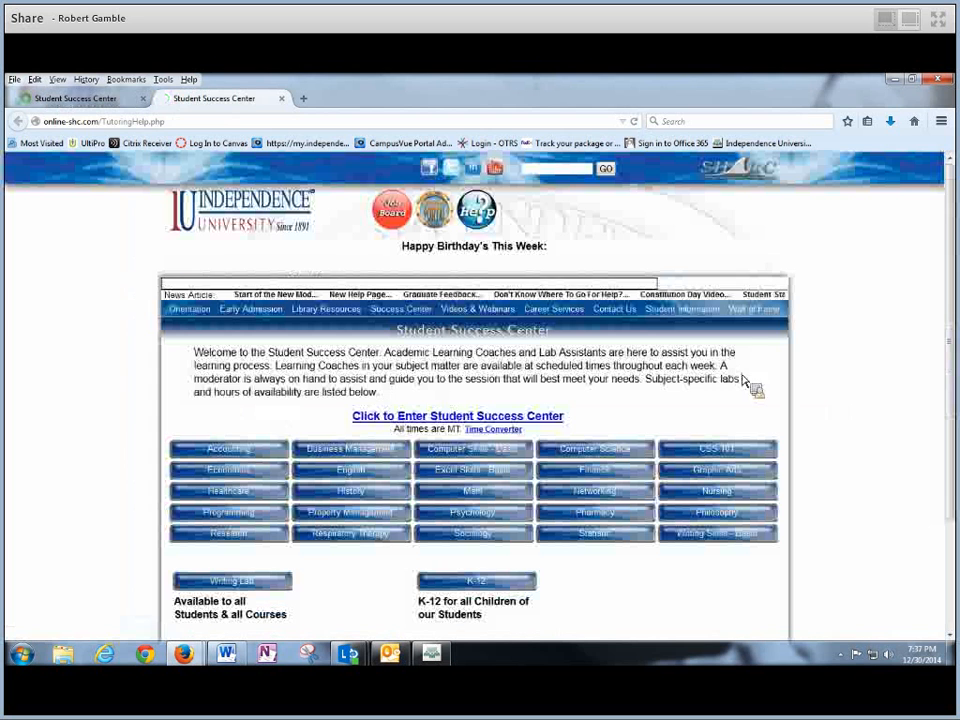
- View the CSS 101 tutoring lab schedule on the Student Success Center site
mouse_move(952, 226)
left_mouse_down()
mouse_move(952, 308)
mouse_move(950, 218)
left_mouse_up()
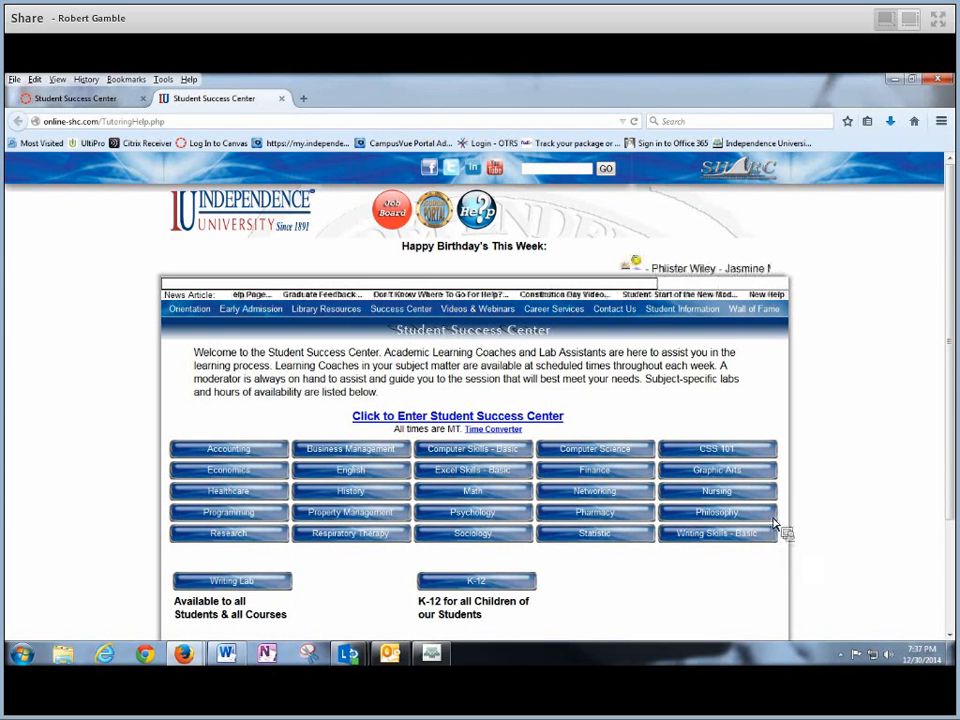
left_click(710, 455)
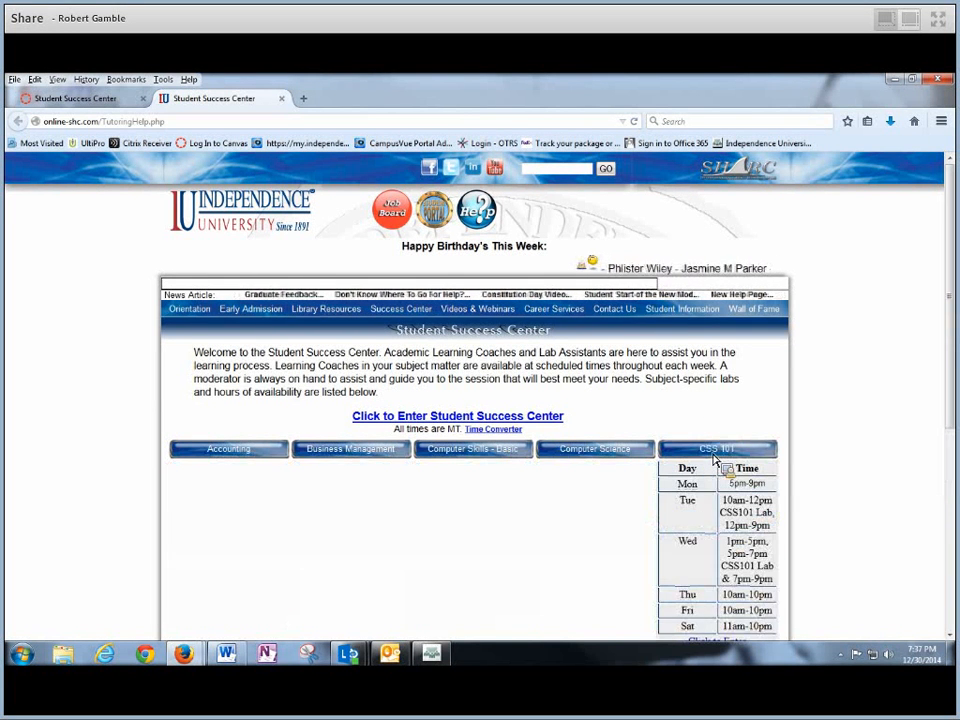
scroll(945, 326, "down", 1)
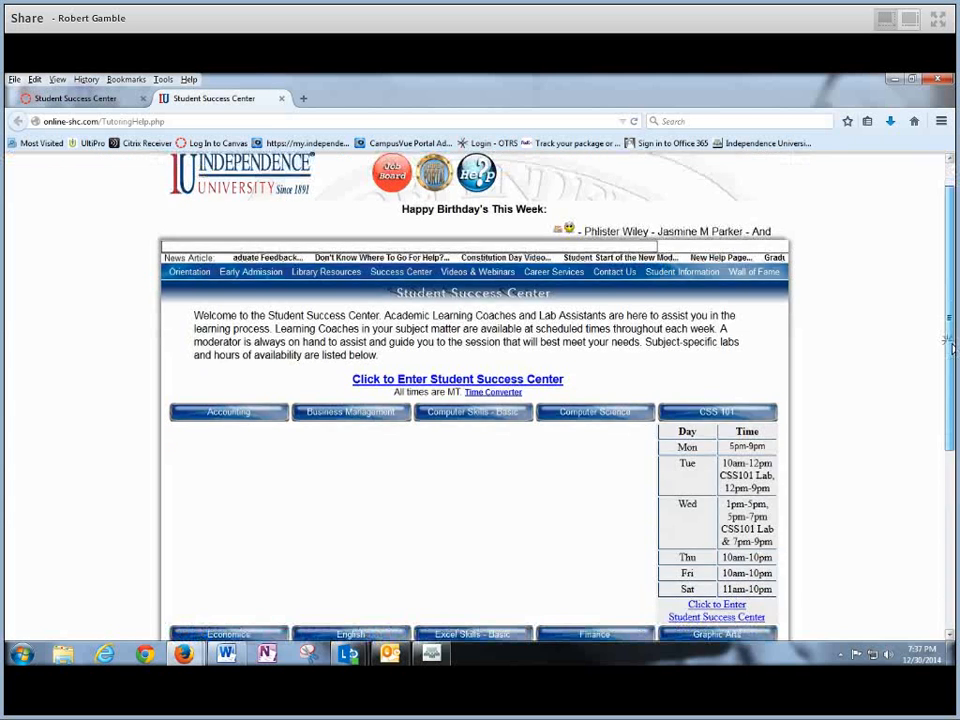
scroll(950, 345, "down", 3)
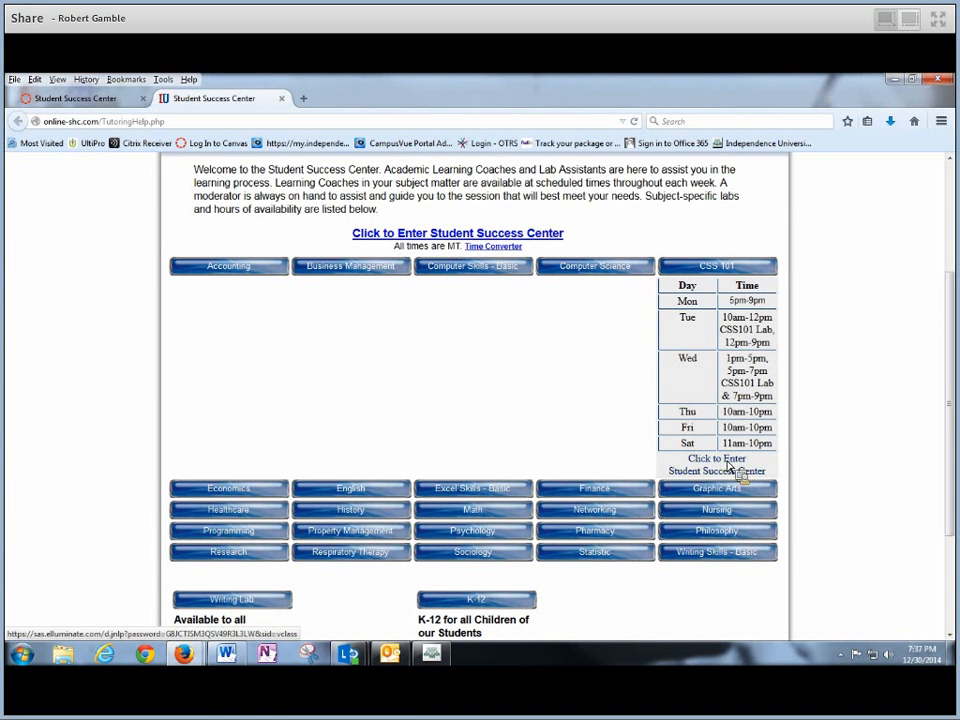
- Close the Student Success Center tab and head back to the Canvas course home
scroll(945, 351, "up", 3)
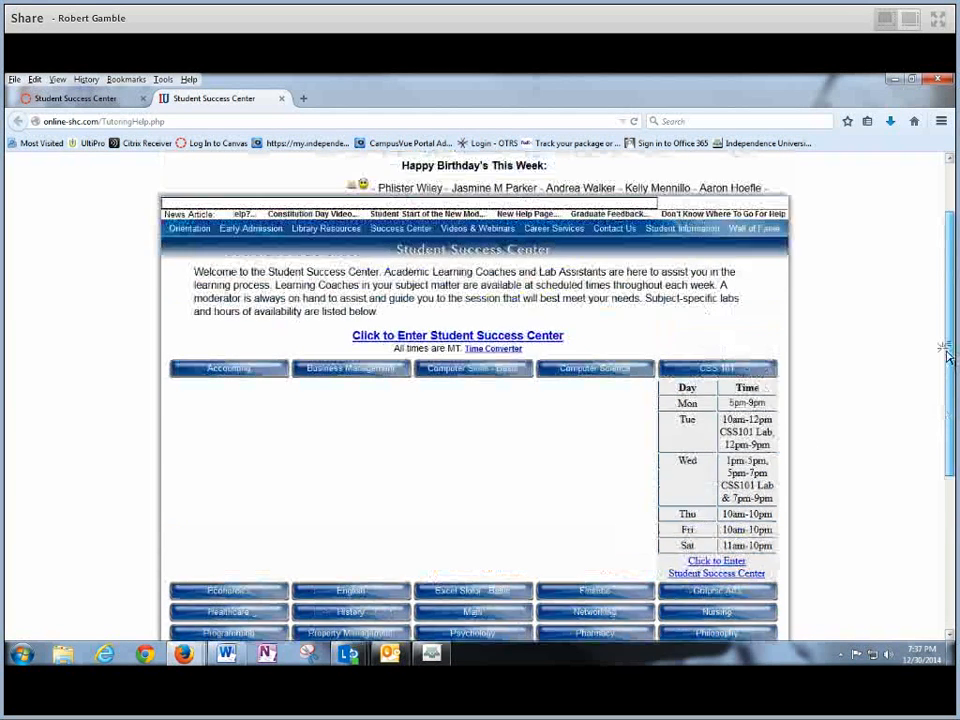
scroll(940, 305, "up", 1)
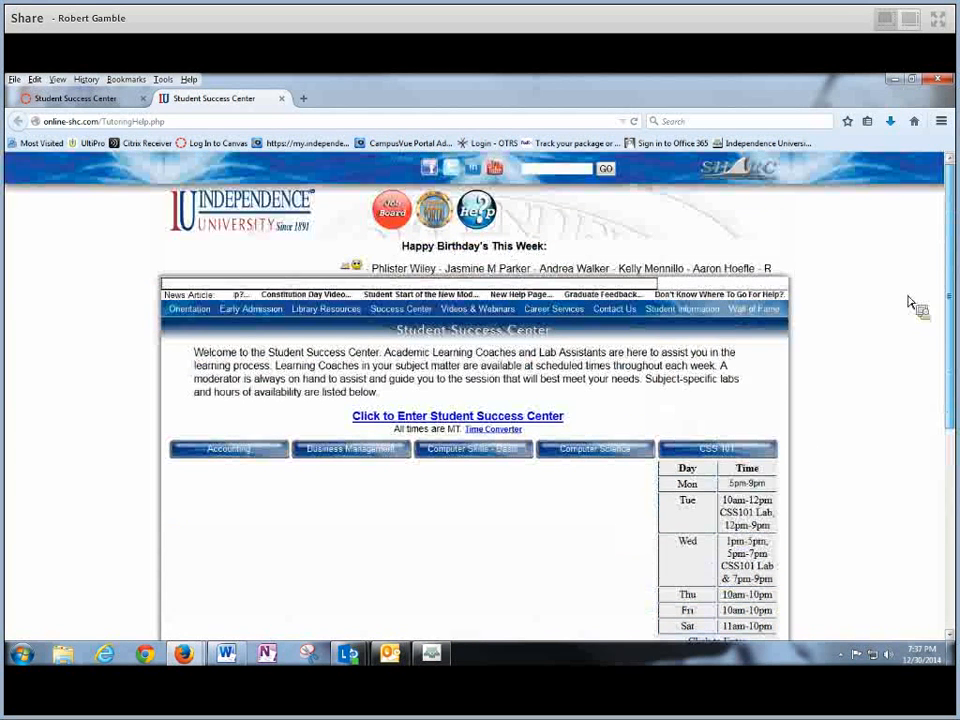
left_click(281, 98)
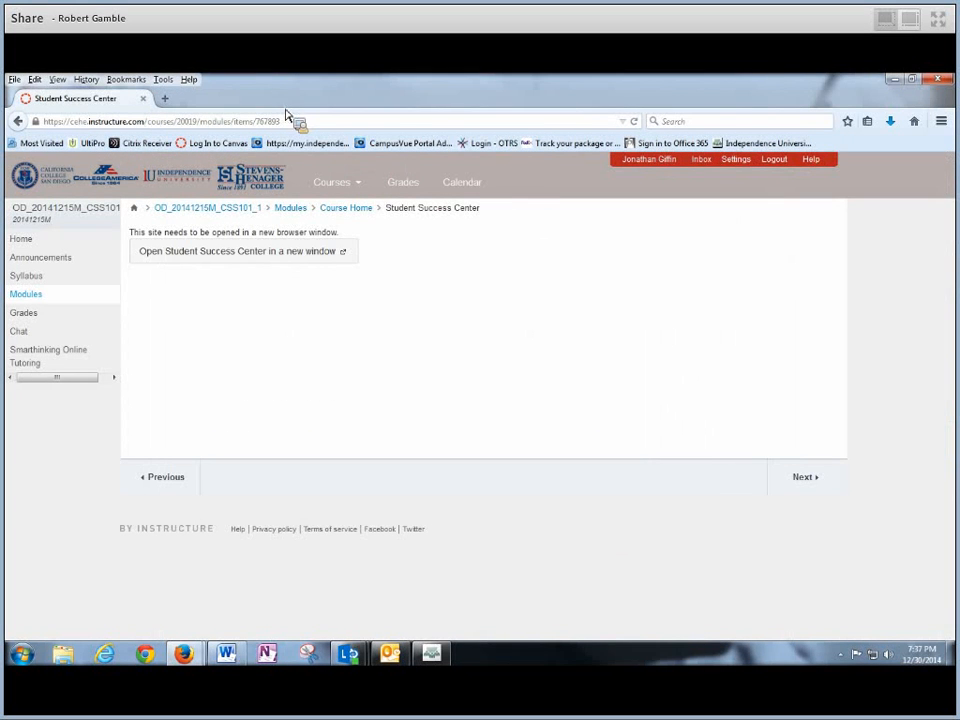
left_click(26, 241)
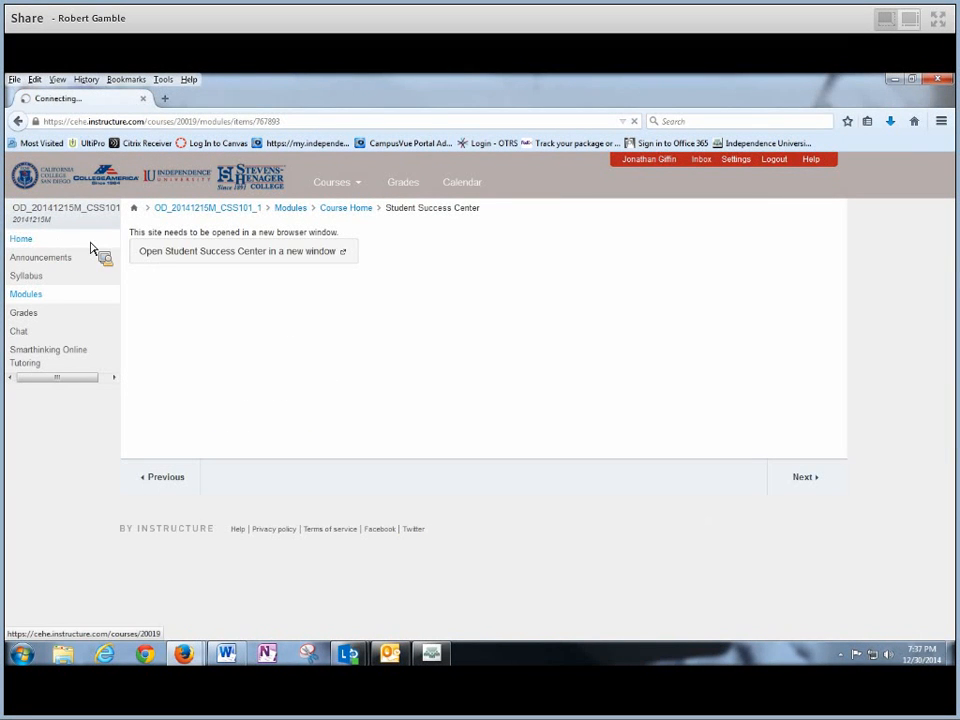